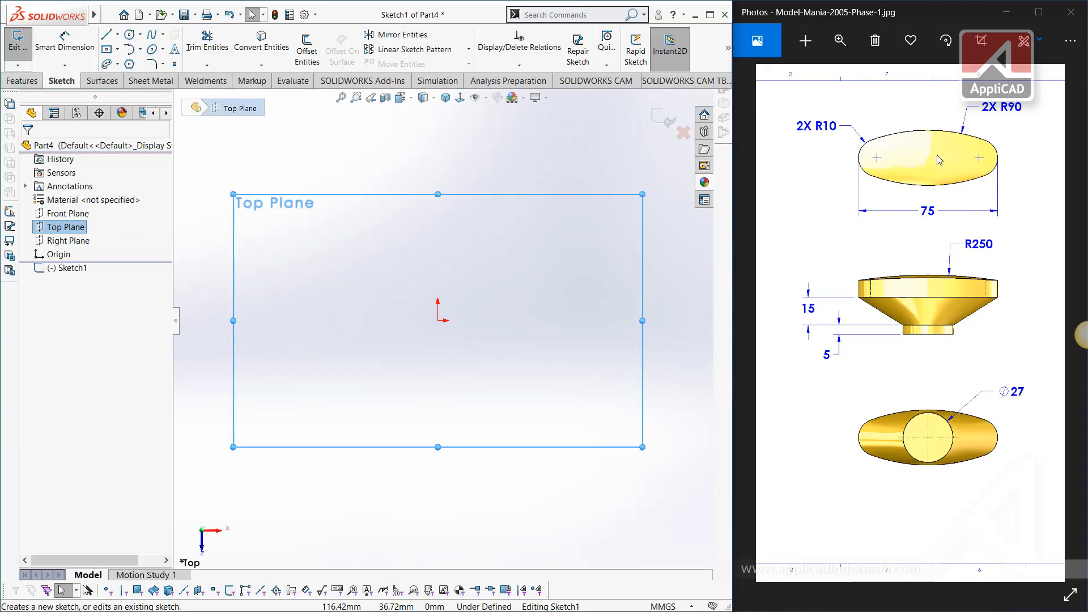
- Sketch a vertical and a horizontal midpoint line, both centred on the origin, in the Top Plane sketch
left_click(119, 36)
left_click(136, 79)
left_click(437, 320)
left_click(438, 403)
key("Escape")
key("Return")
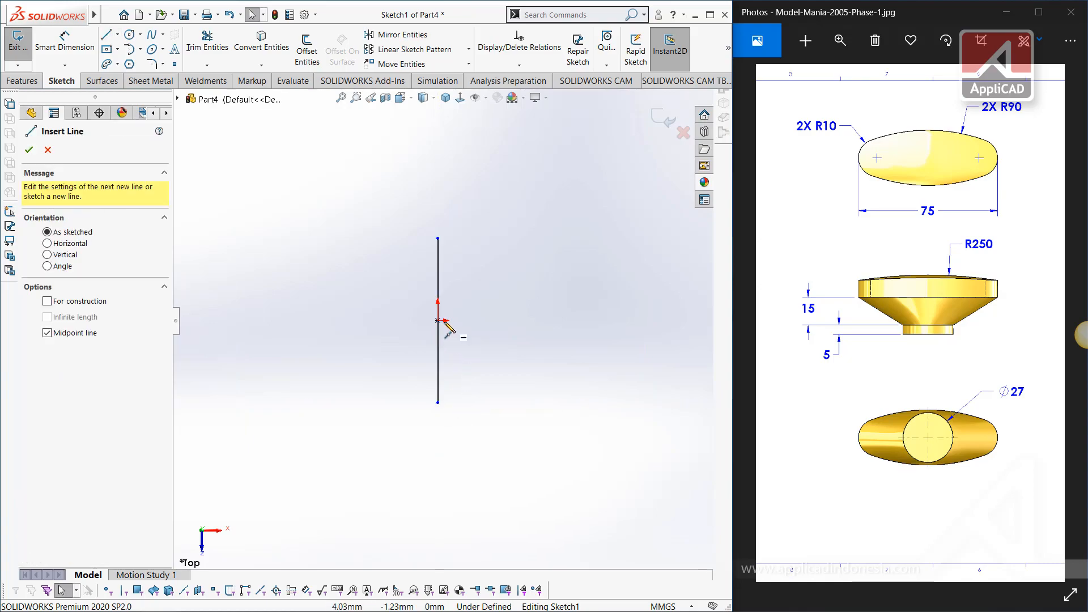
left_click(437, 320)
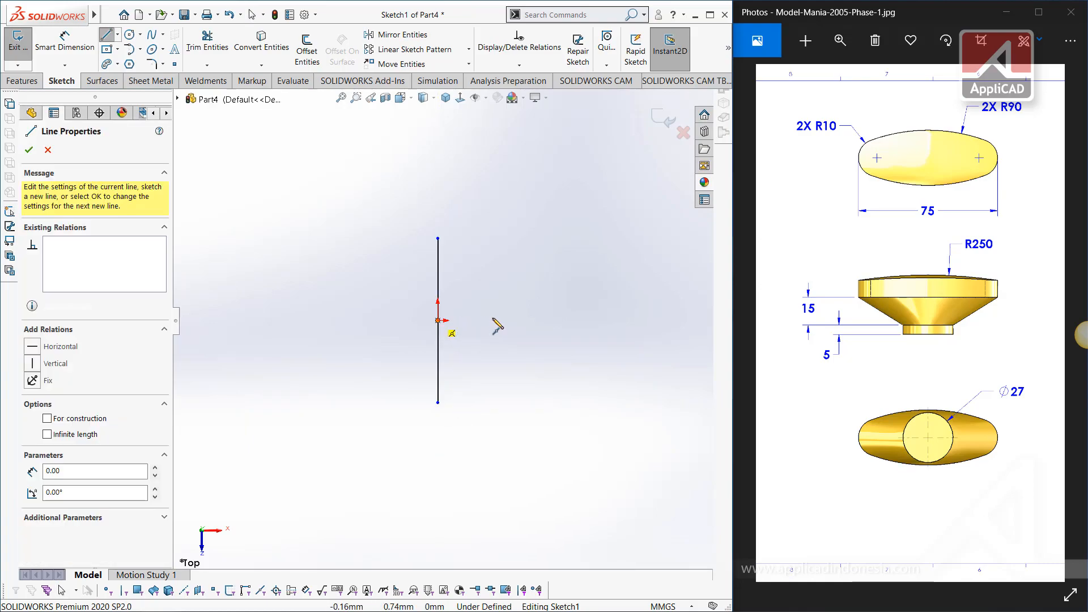
left_click(594, 321)
key("Escape")
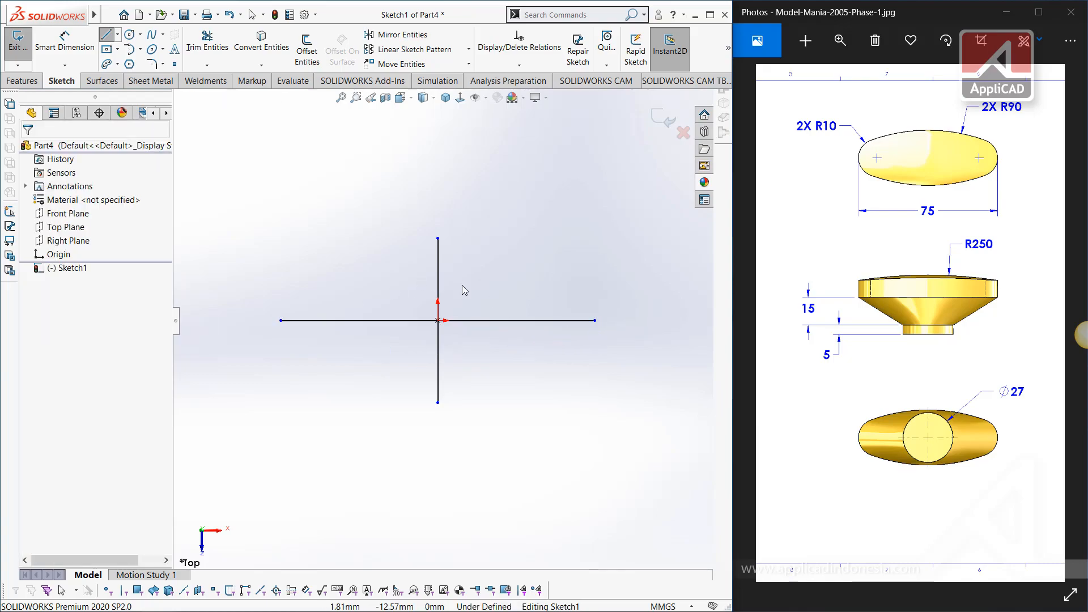
- Convert both crossing lines to construction geometry and lengthen the horizontal one to about 71 mm on each side of the origin
left_click_drag(474, 354, 397, 280)
left_click(47, 410)
key("Escape")
left_click_drag(242, 323, 274, 326)
left_click(370, 363)
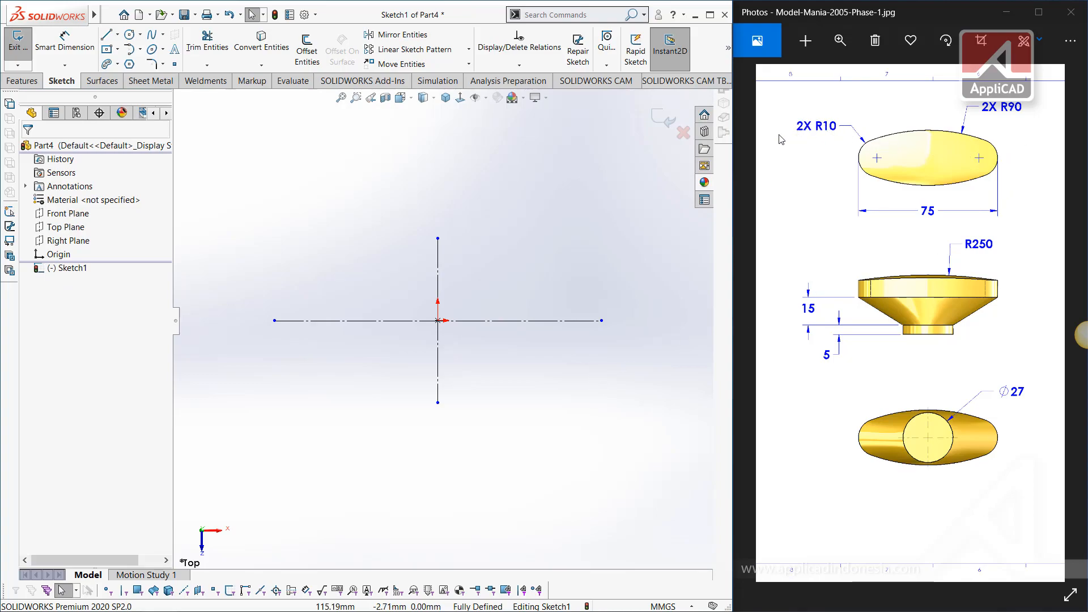
- Sketch a centerpoint arc of about 17 mm radius around the right end of the horizontal centerline, bulging outward
left_click(140, 50)
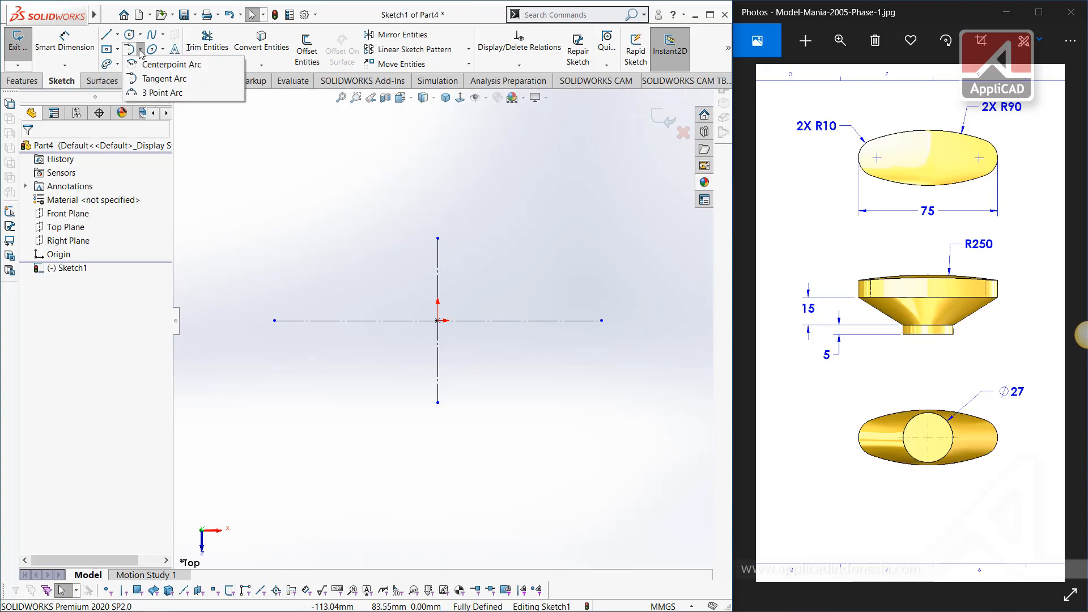
left_click(164, 65)
left_click(602, 321)
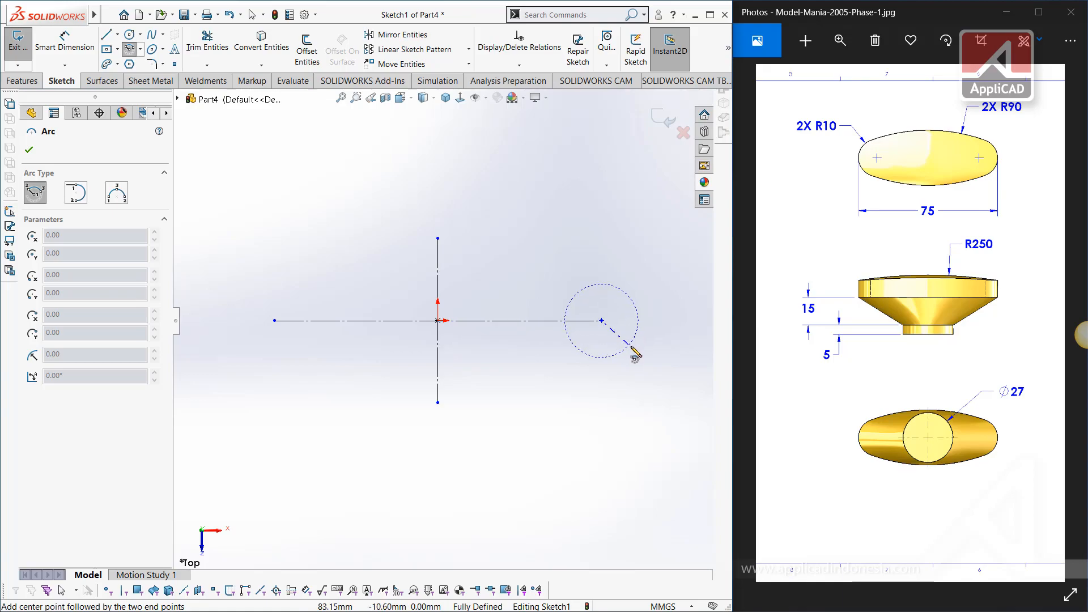
left_click(632, 347)
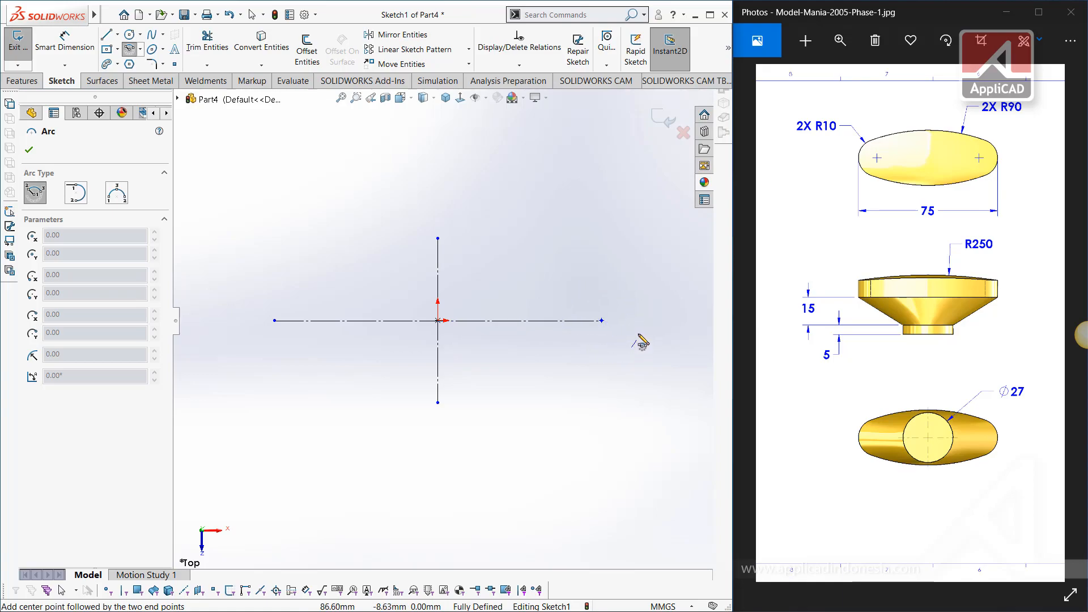
left_click(633, 294)
key("Escape")
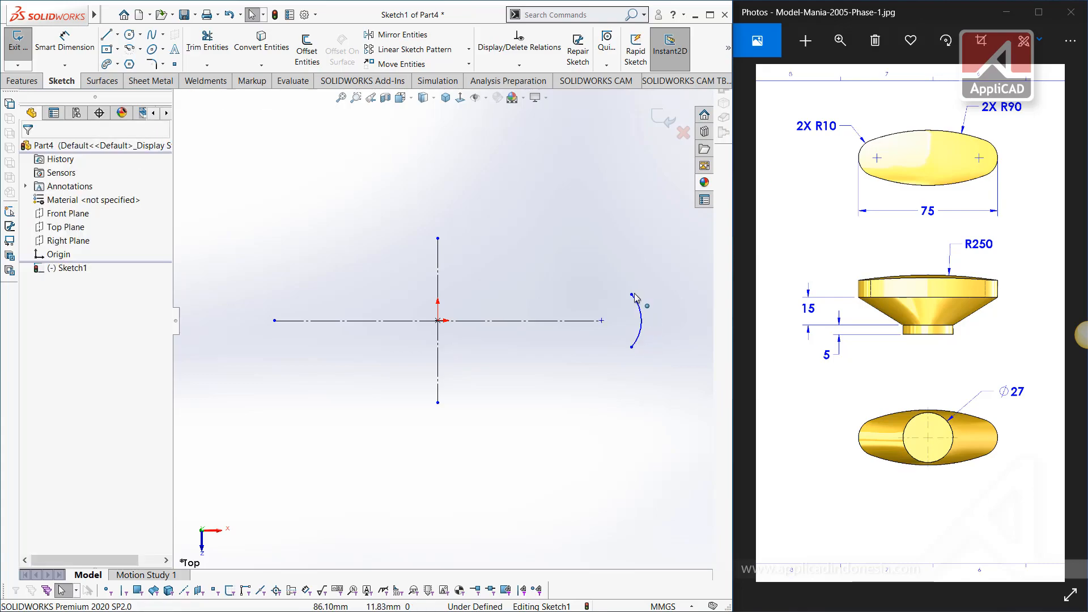
mouse_move(632, 294)
left_mouse_down()
mouse_move(629, 302)
mouse_move(624, 285)
left_mouse_up()
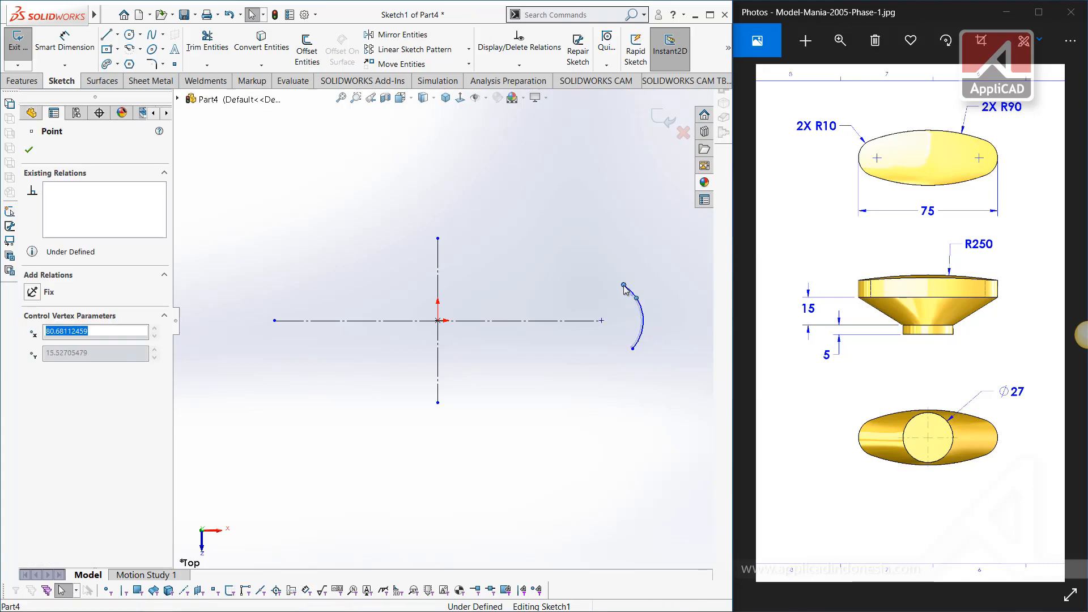
left_click(580, 277)
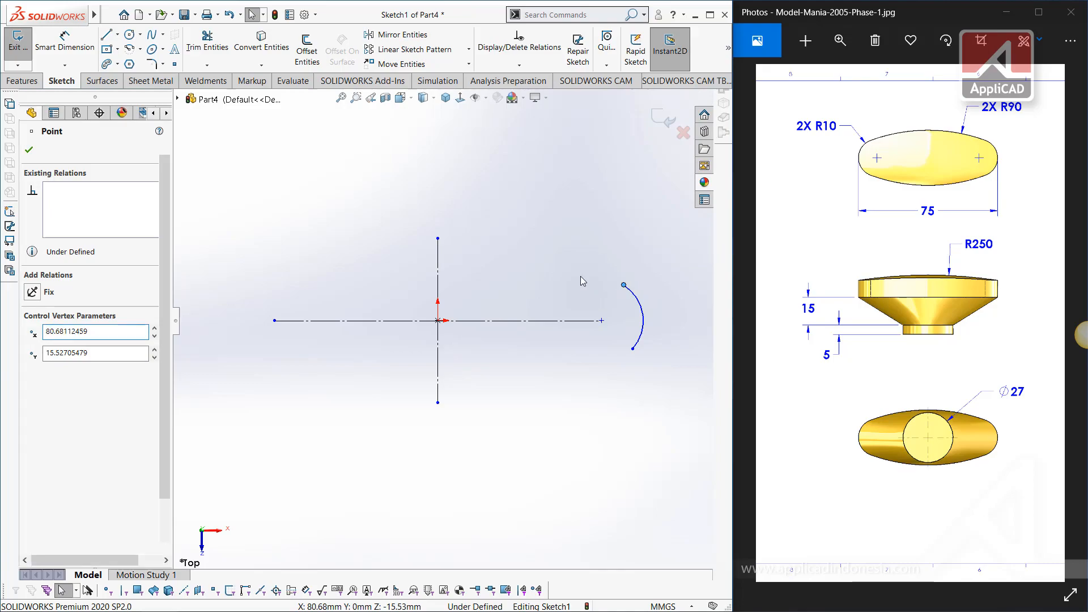
- Make the arc's two endpoints symmetric about the horizontal centerline and test the relation by moving the lower endpoint
left_click(624, 286)
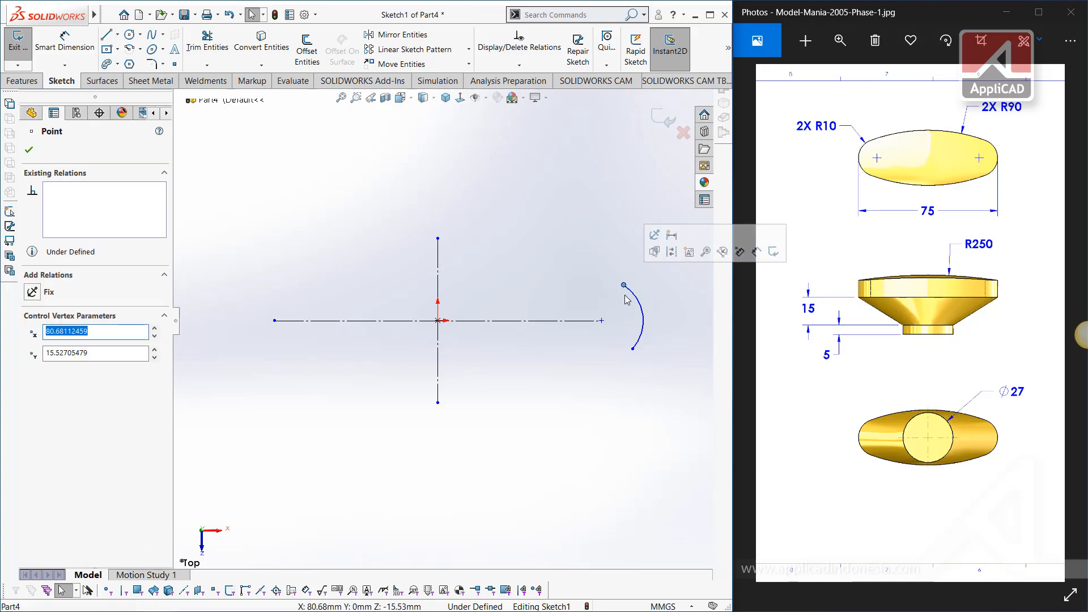
left_click(633, 350, "ctrl")
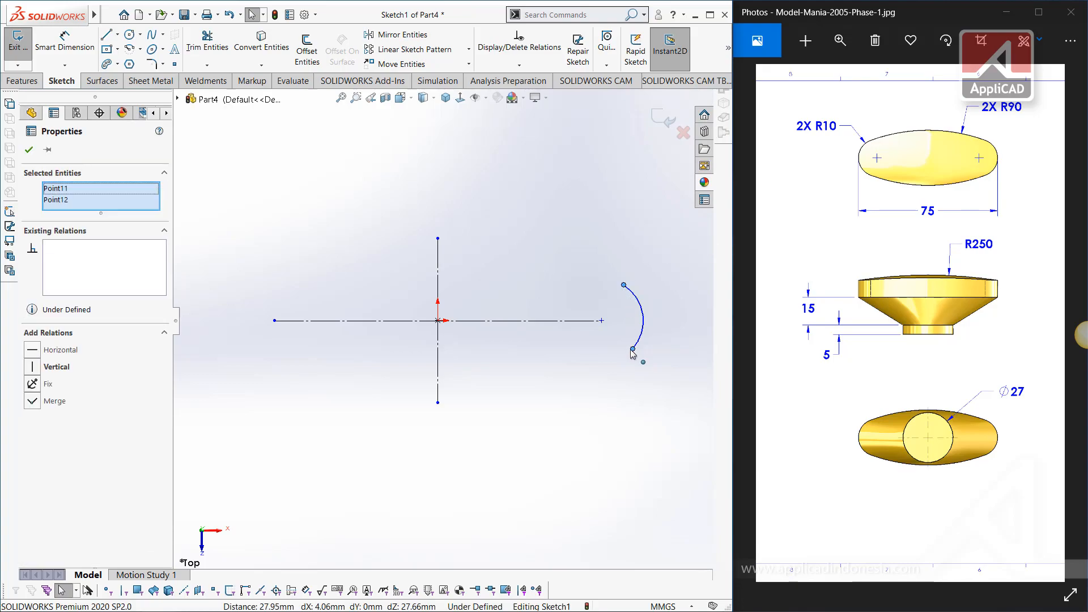
left_click(572, 326, "ctrl")
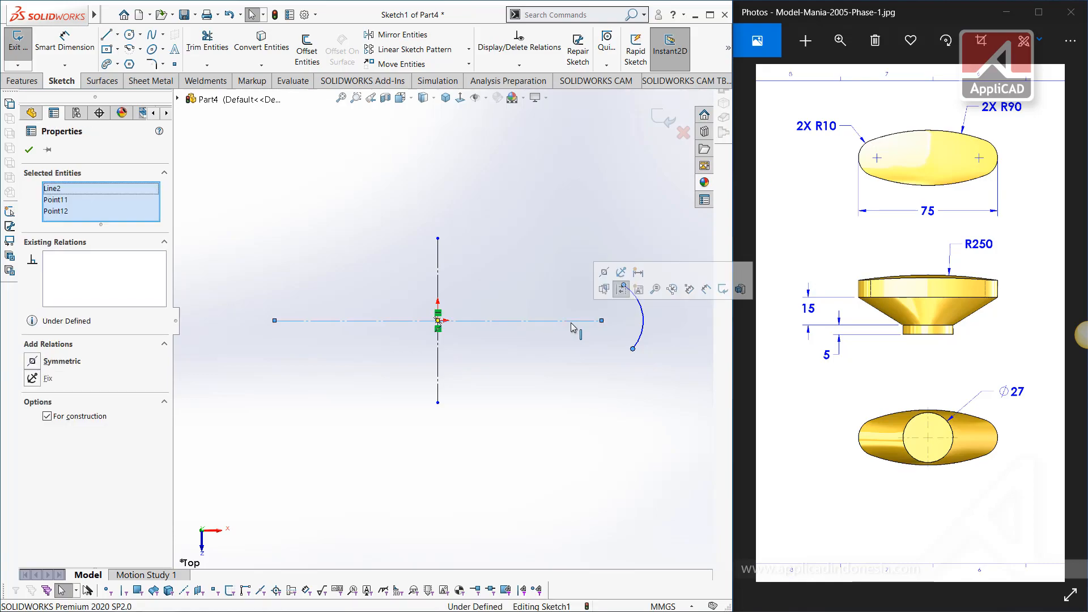
left_click(32, 361)
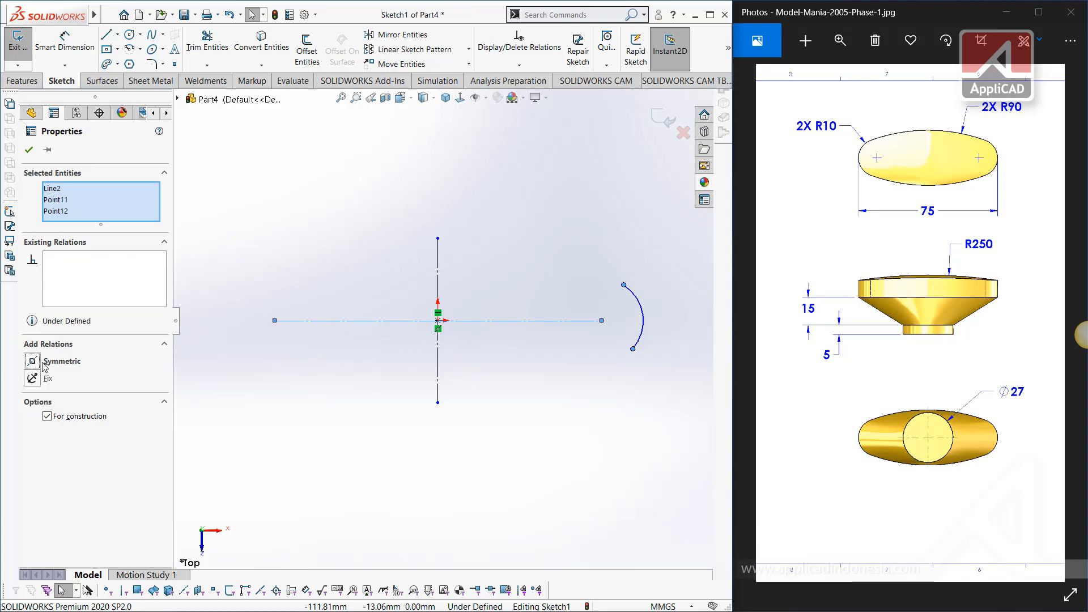
left_click(602, 430)
mouse_move(625, 359)
left_mouse_down()
mouse_move(614, 362)
mouse_move(620, 356)
left_mouse_up()
left_click(611, 396)
- Dimension the right end arc with a radius of 10 mm
left_click(65, 56)
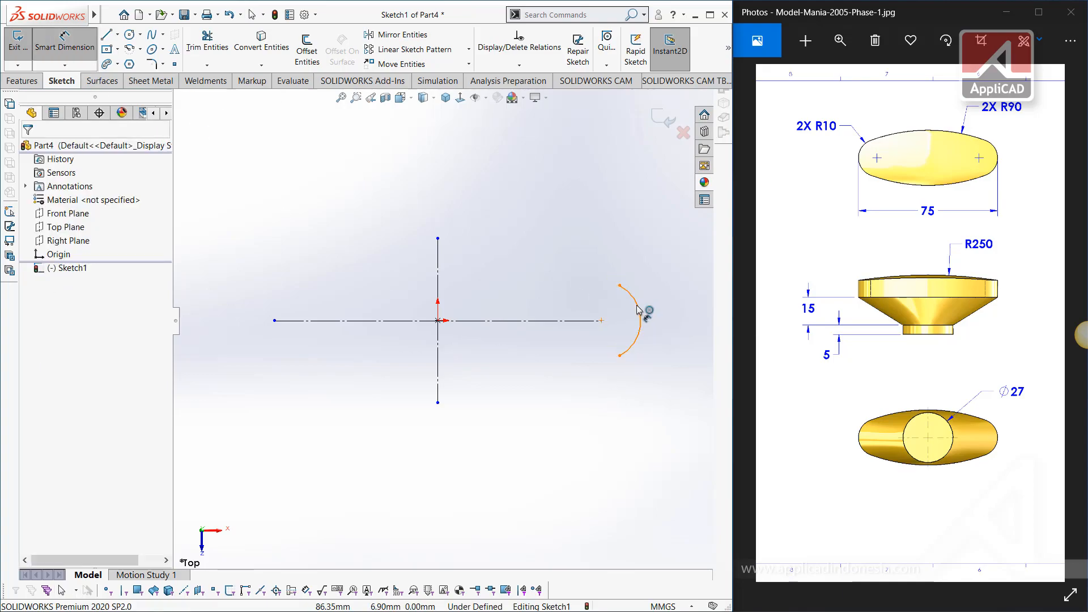
left_click(637, 310)
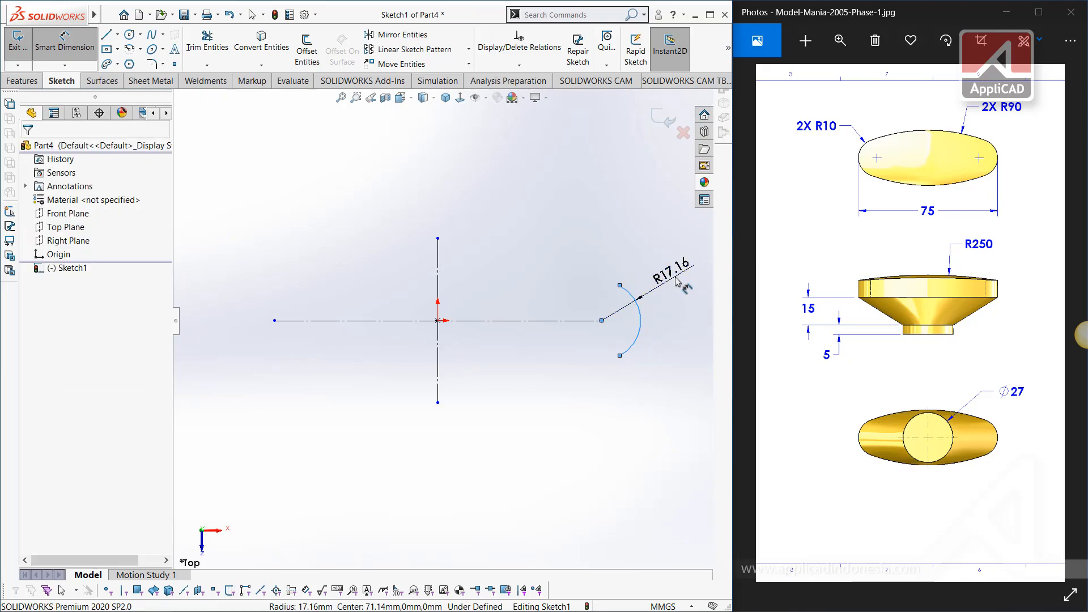
left_click(677, 282)
type("10")
key("Return")
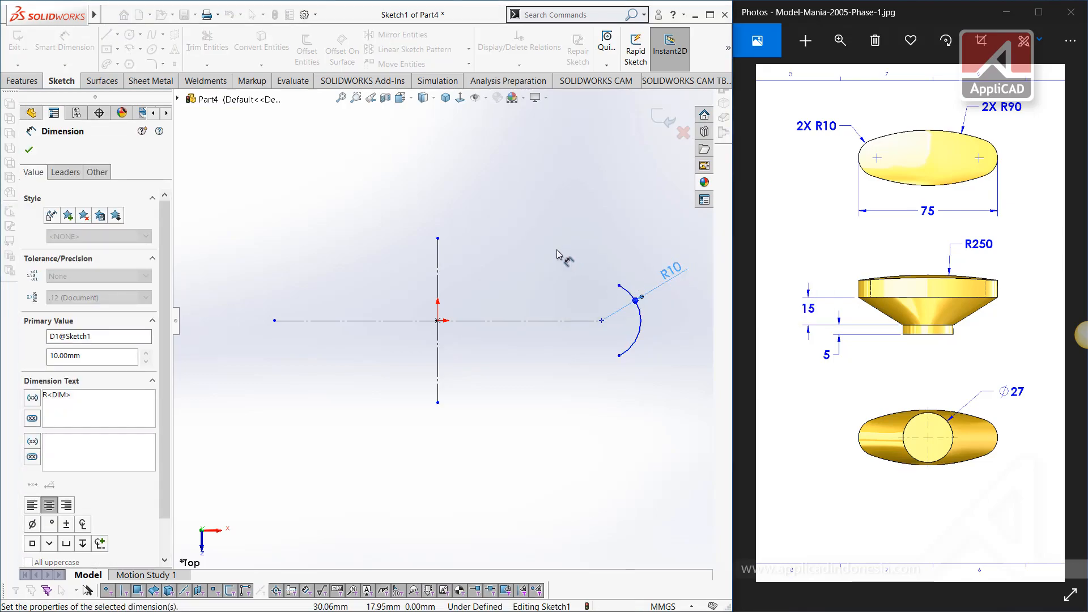
key("Escape")
key("Escape")
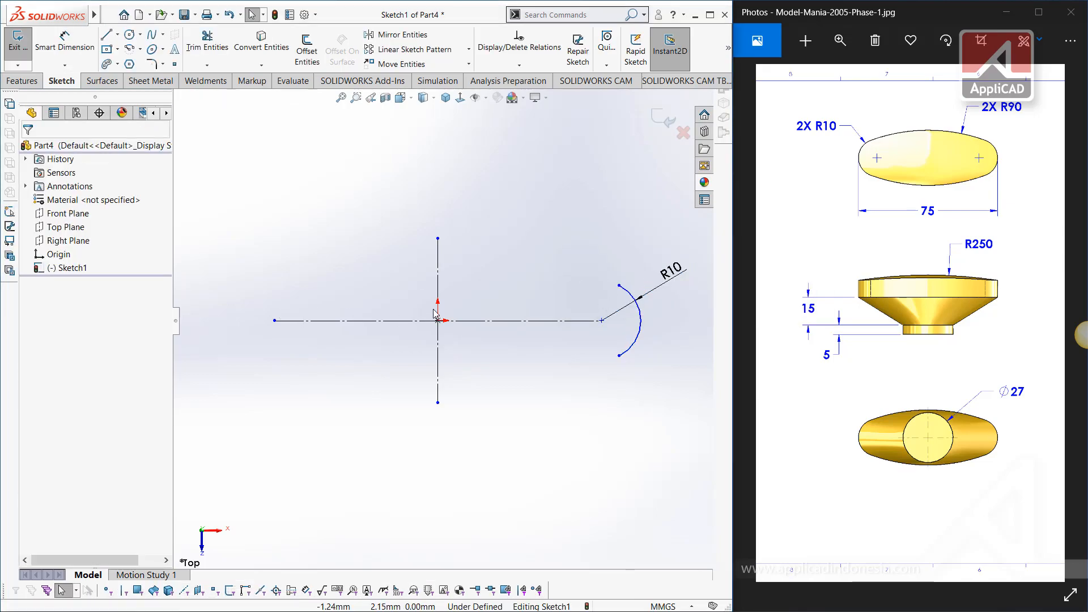
- Mirror the 10 mm arc about the vertical centerline, keeping the original
left_click(396, 35)
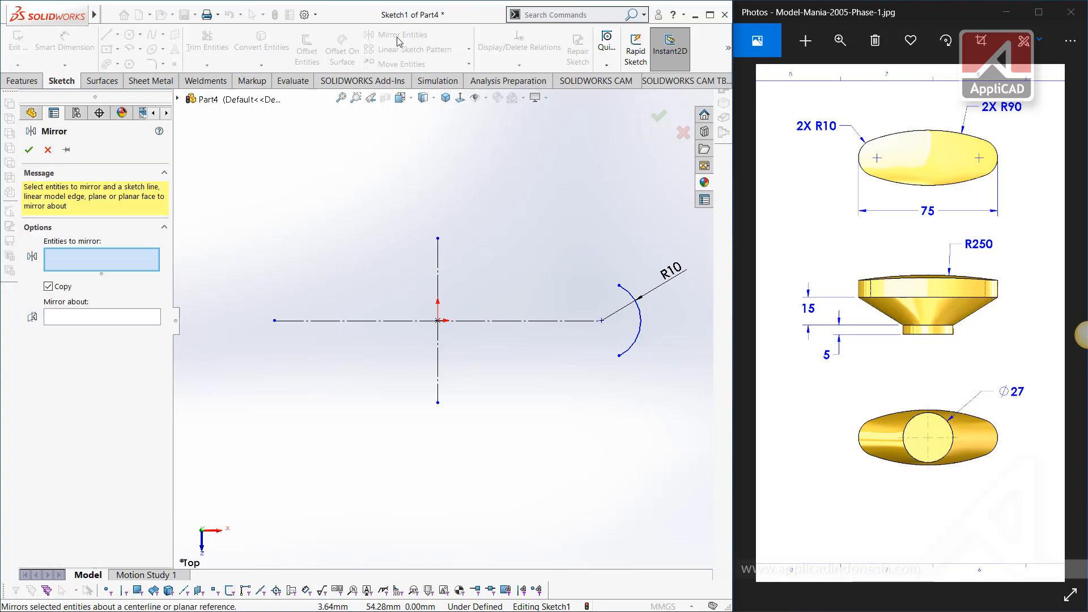
left_click(639, 321)
left_click(108, 318)
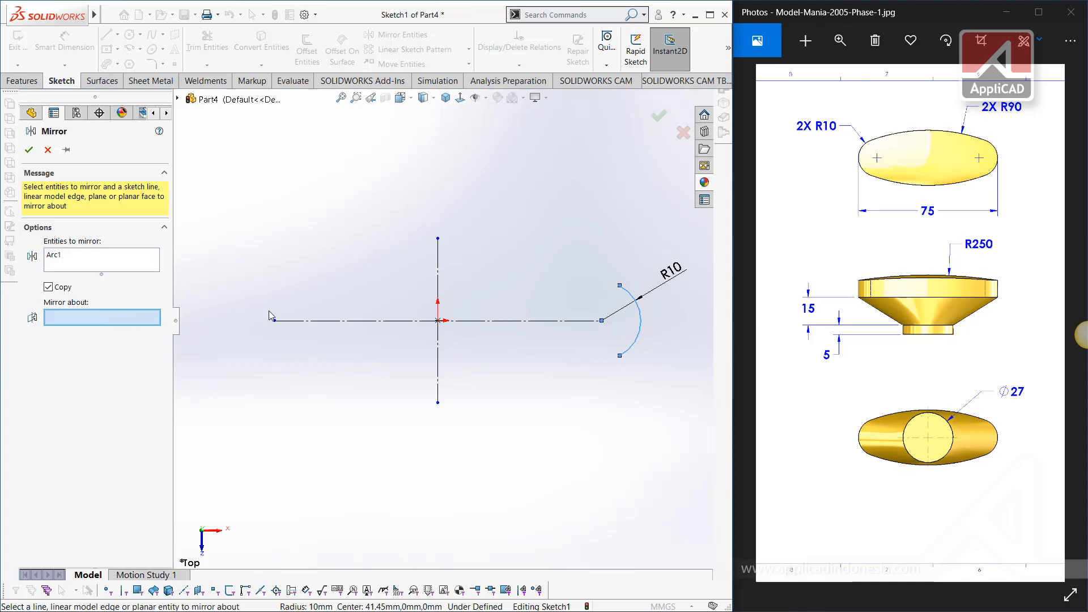
left_click(438, 278)
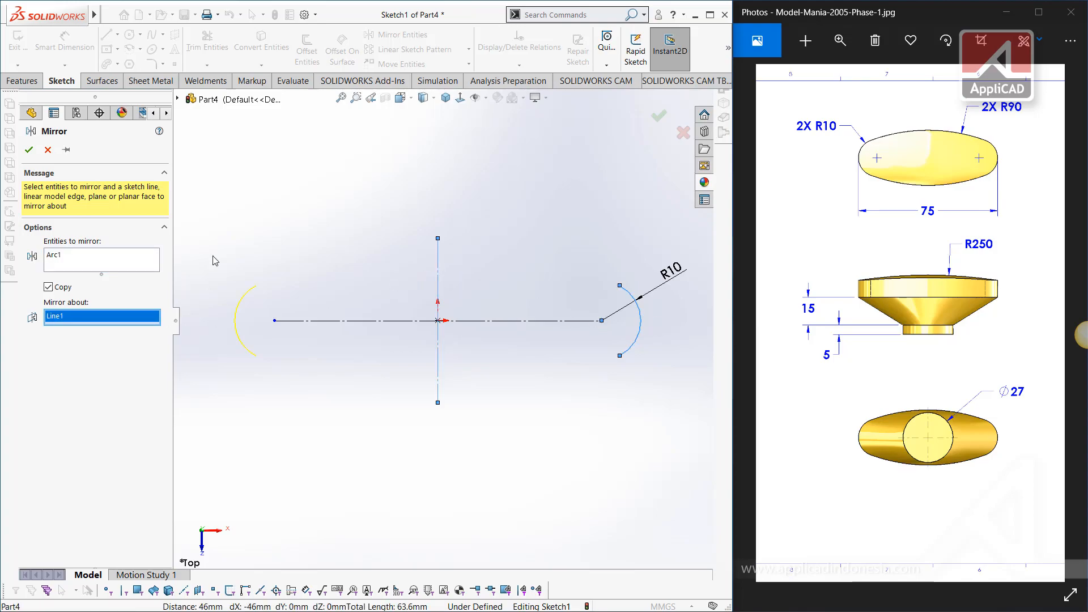
left_click(29, 149)
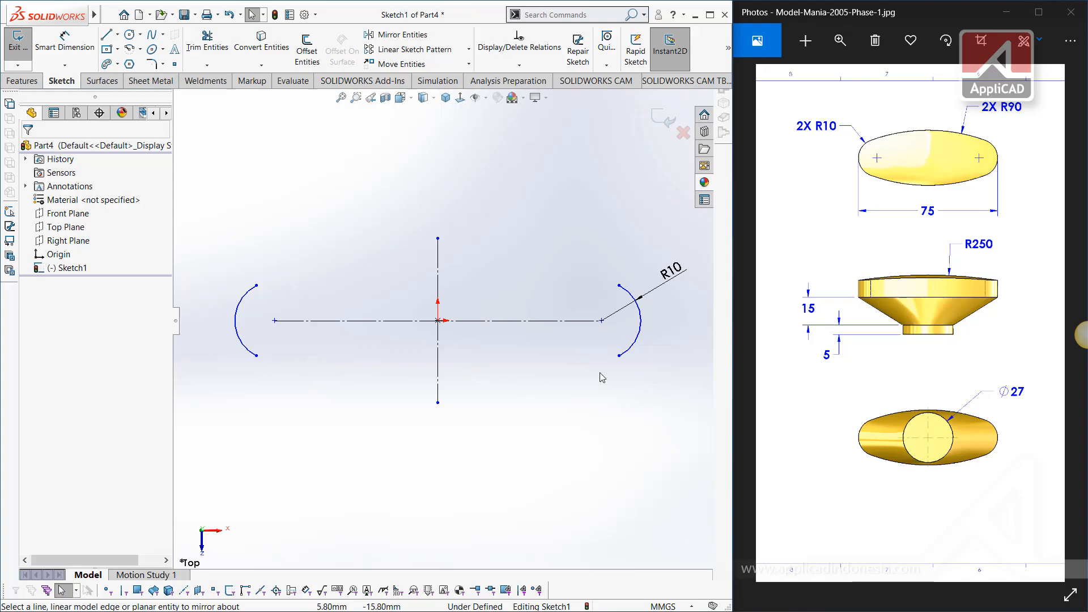
- Find the Dynamic Mirror Entities command by searching and activate it about the horizontal centerline
left_click(595, 15)
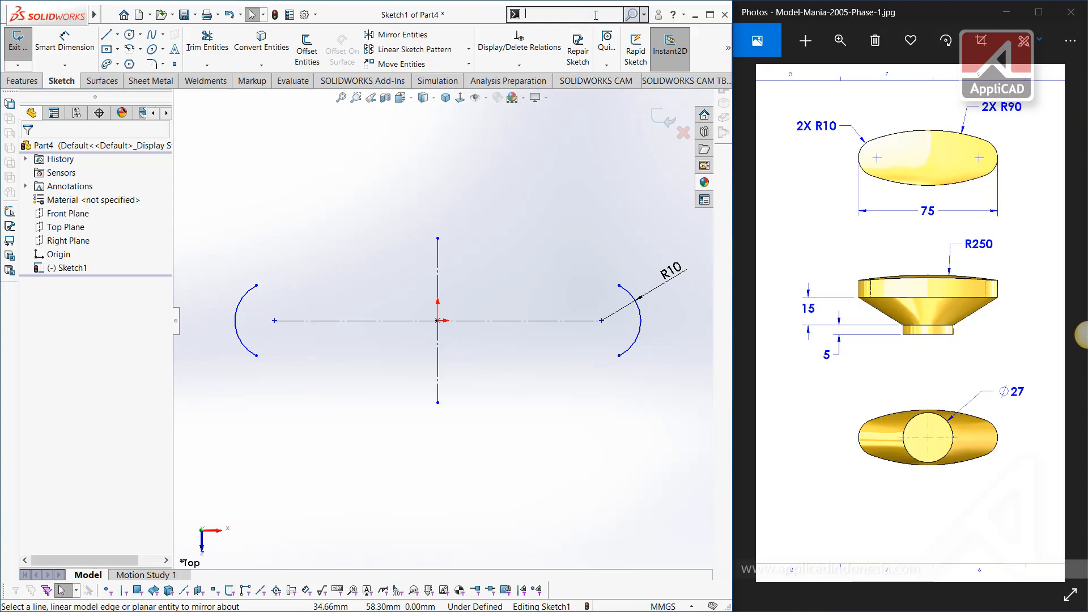
type("dyne")
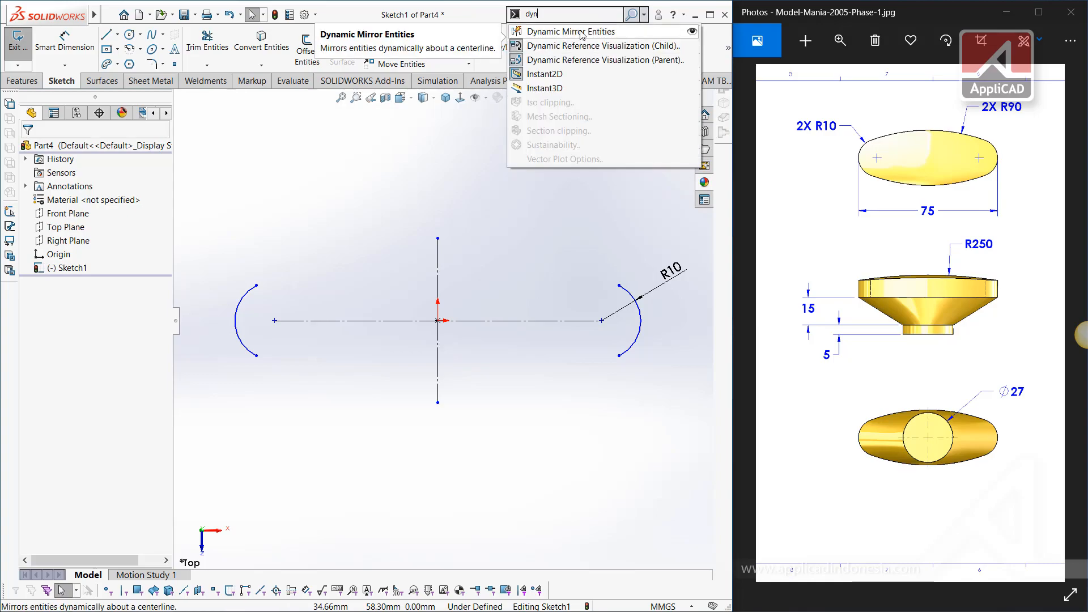
left_click(545, 37)
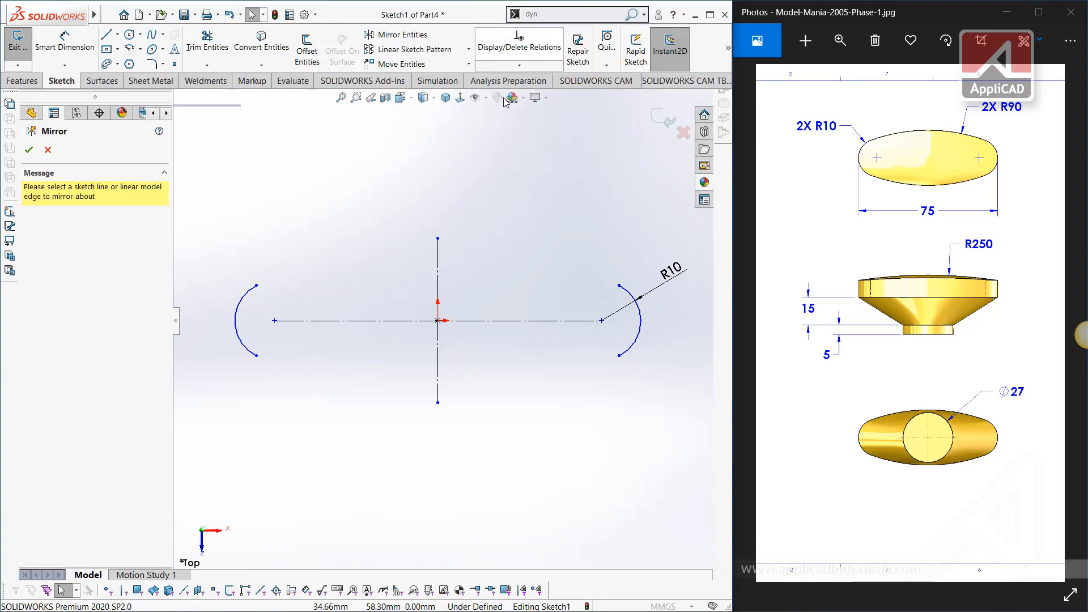
left_click(490, 321)
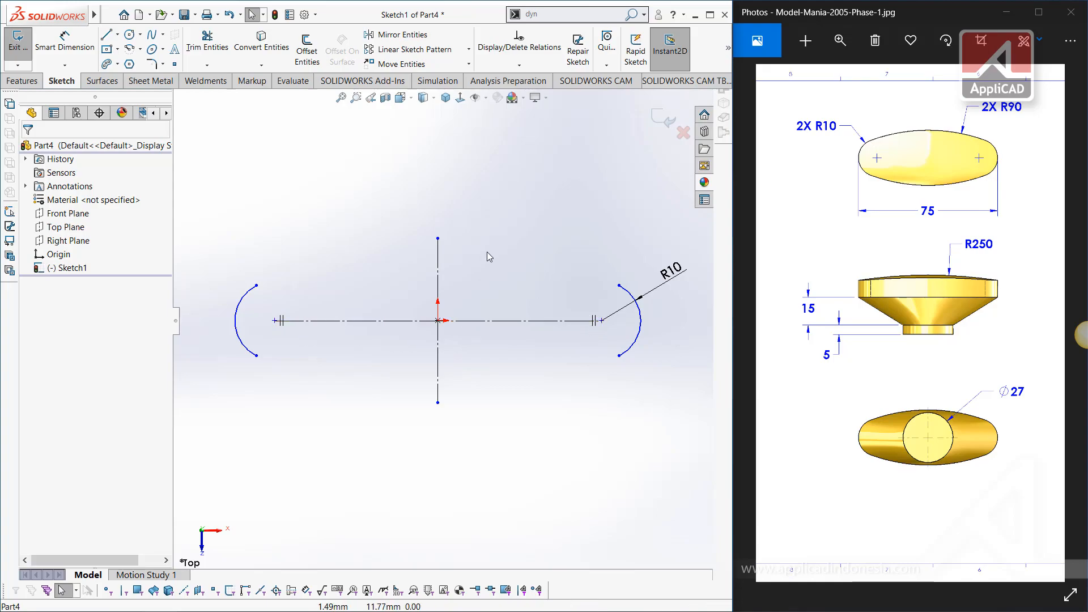
- Draw a tangent arc from the right end arc's upper endpoint to the left end arc's upper endpoint, mirrored dynamically below
left_click(141, 49)
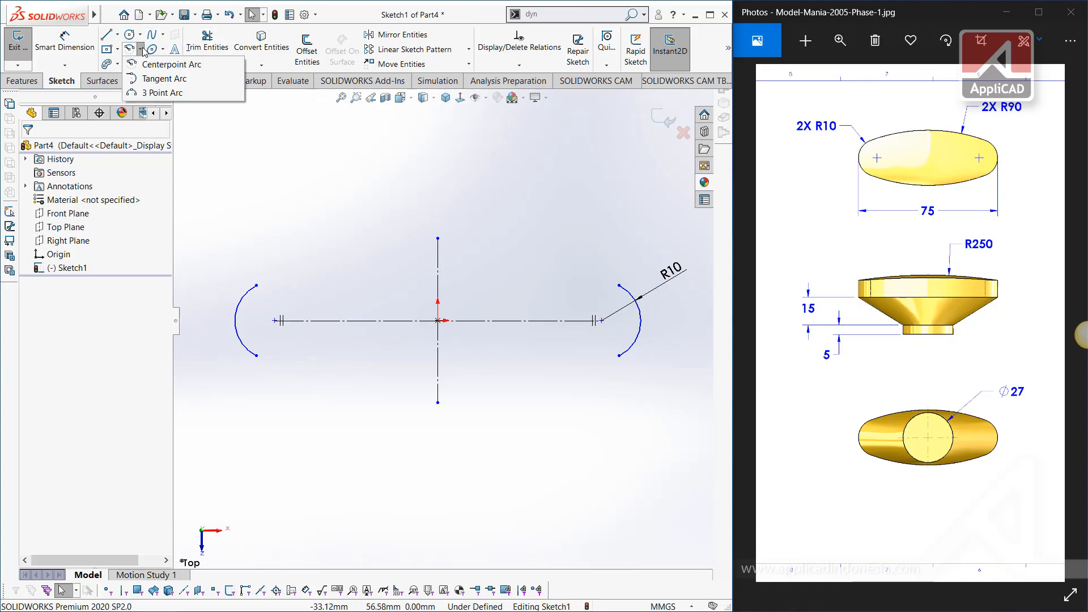
left_click(161, 78)
left_click(620, 285)
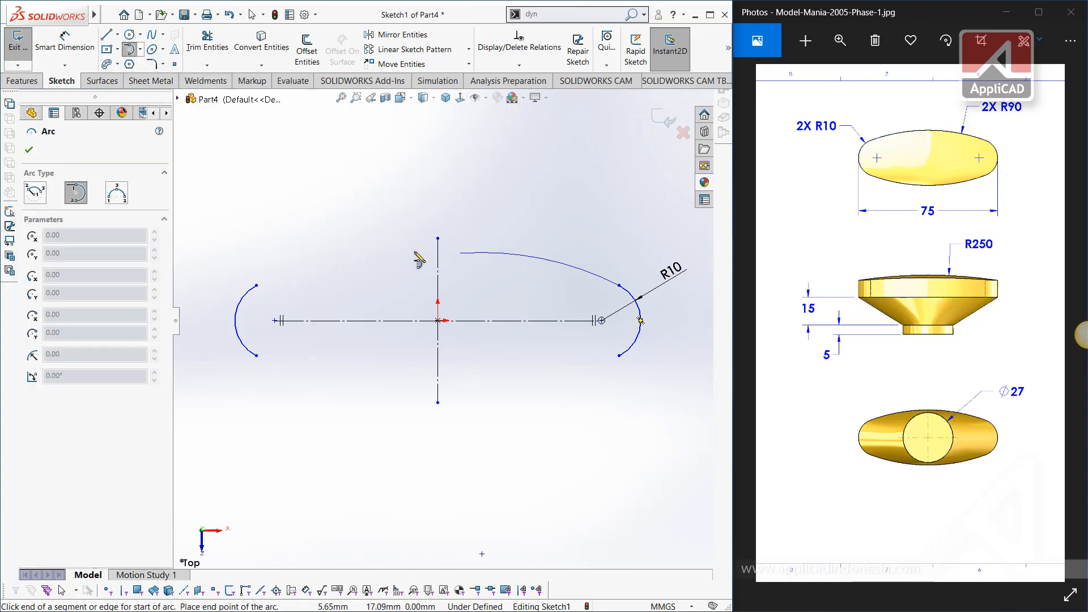
left_click(257, 286)
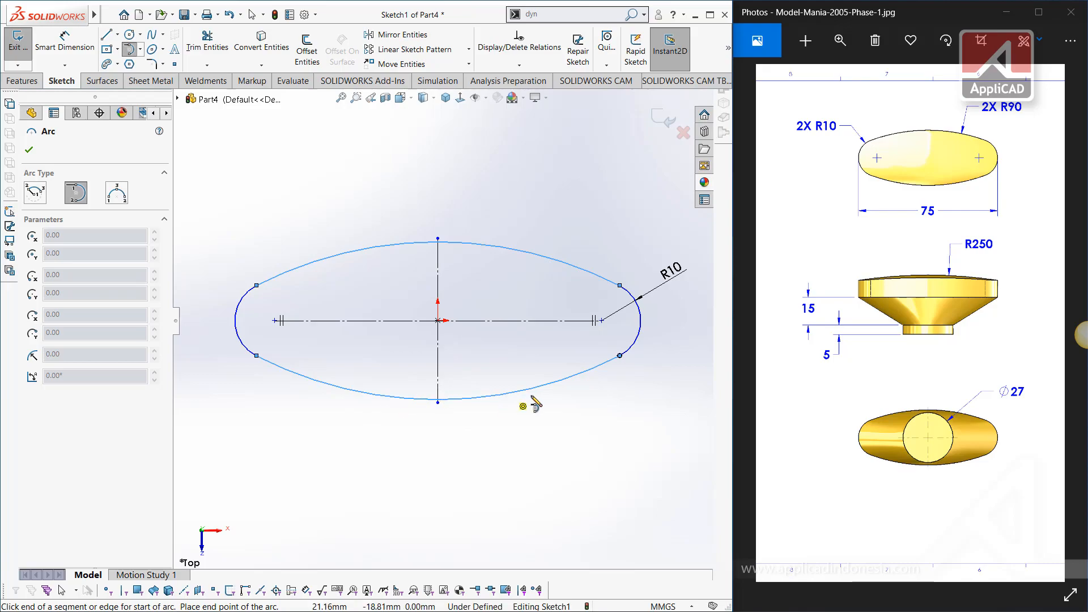
key("Escape")
key("Escape")
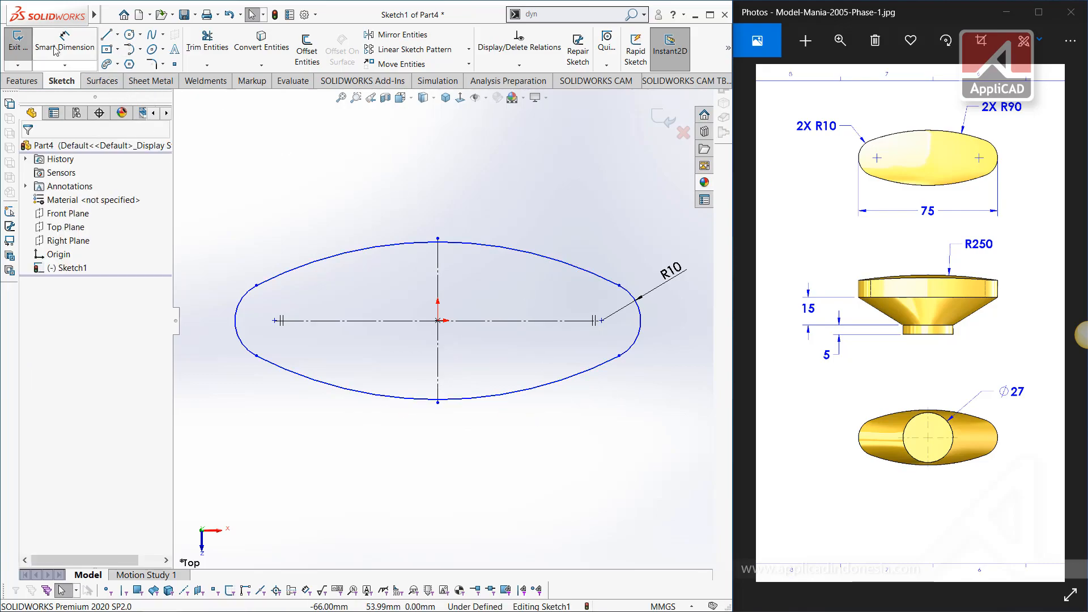
- Dimension the upper long arc with a radius of 90 mm
left_click(61, 53)
left_click(539, 254)
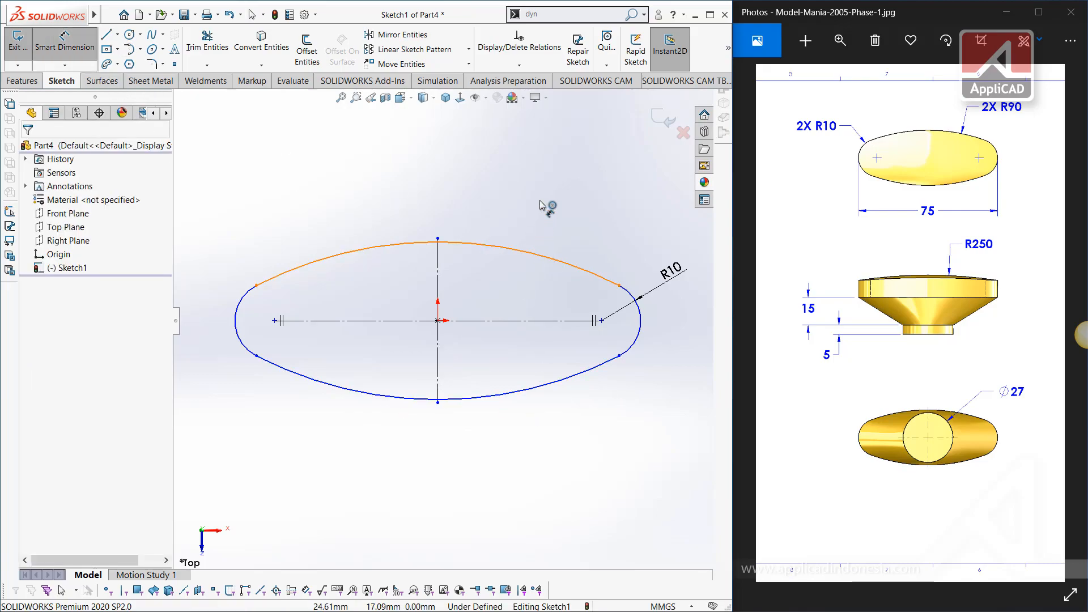
left_click(552, 172)
type("90")
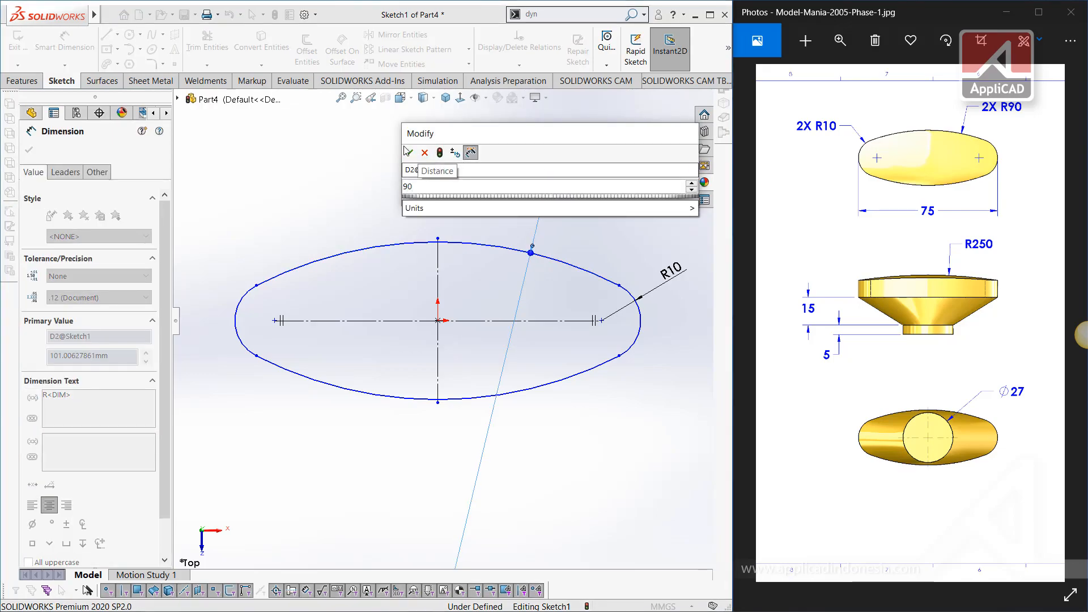
left_click(409, 153)
key("Escape")
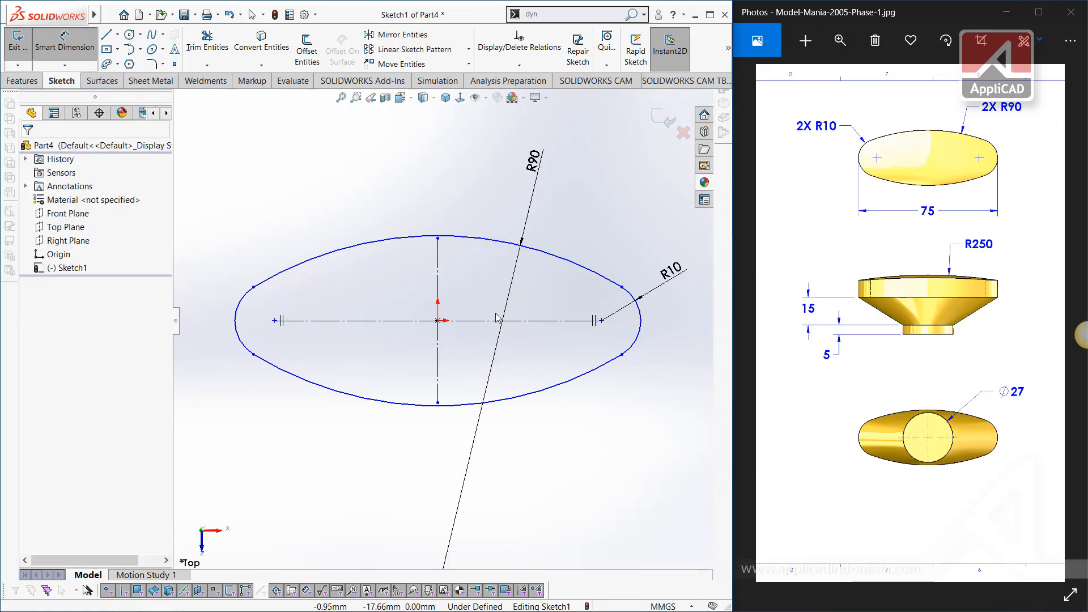
key("Escape")
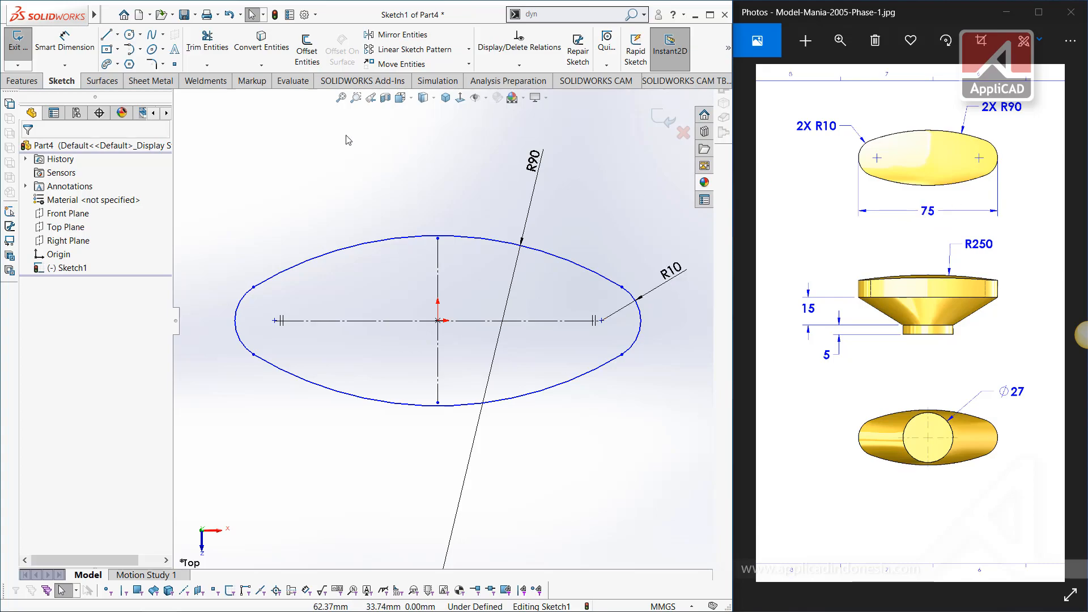
- Dimension the oval's overall length between the outer sides of the two end arcs as 75 mm
left_click(70, 49)
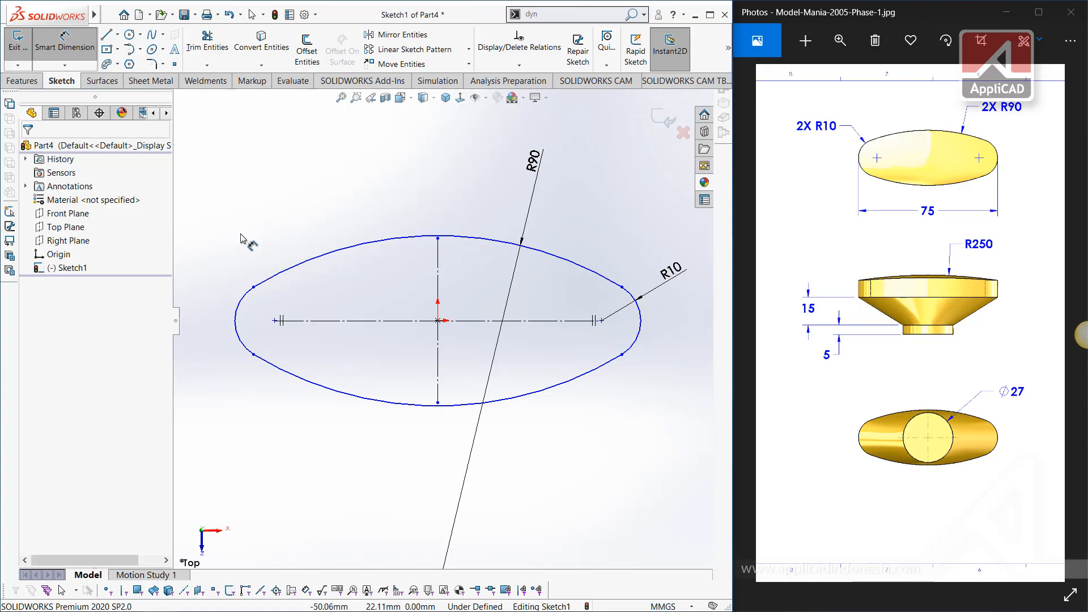
left_click(236, 332)
left_click(640, 327)
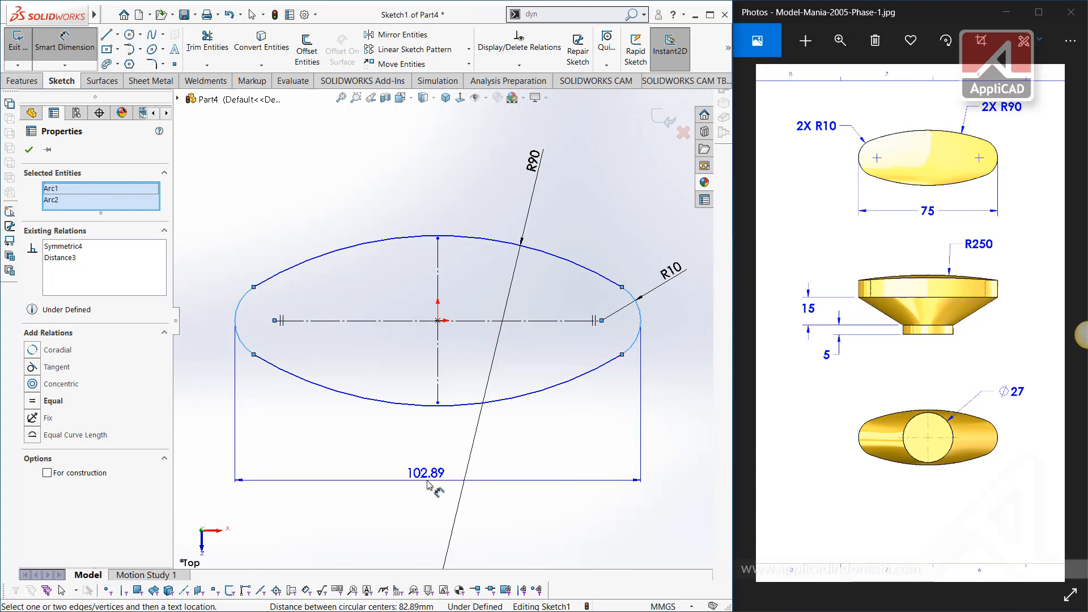
left_click(427, 472)
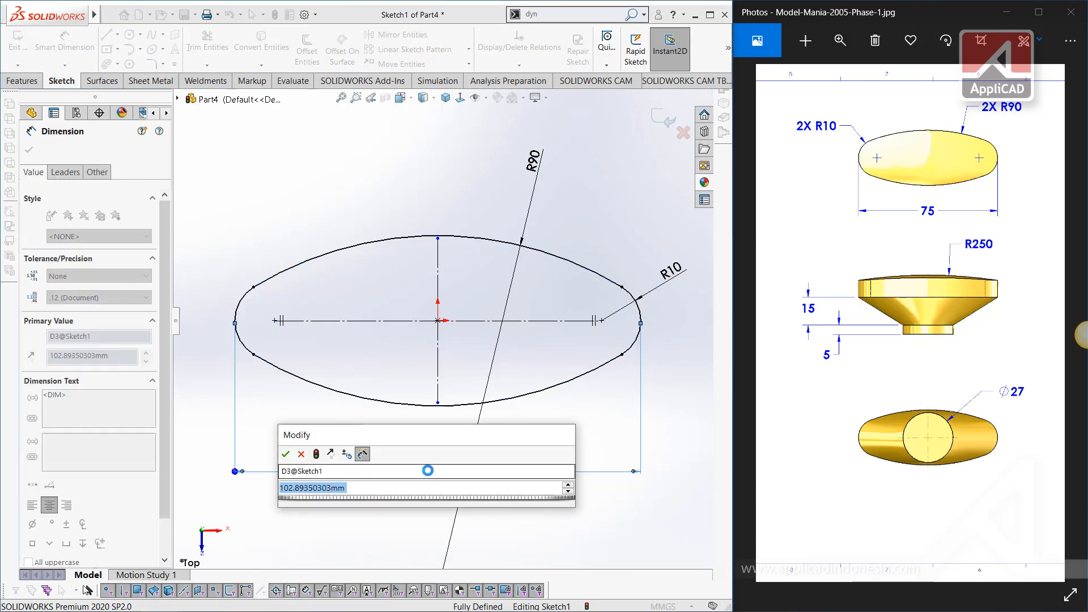
type("75")
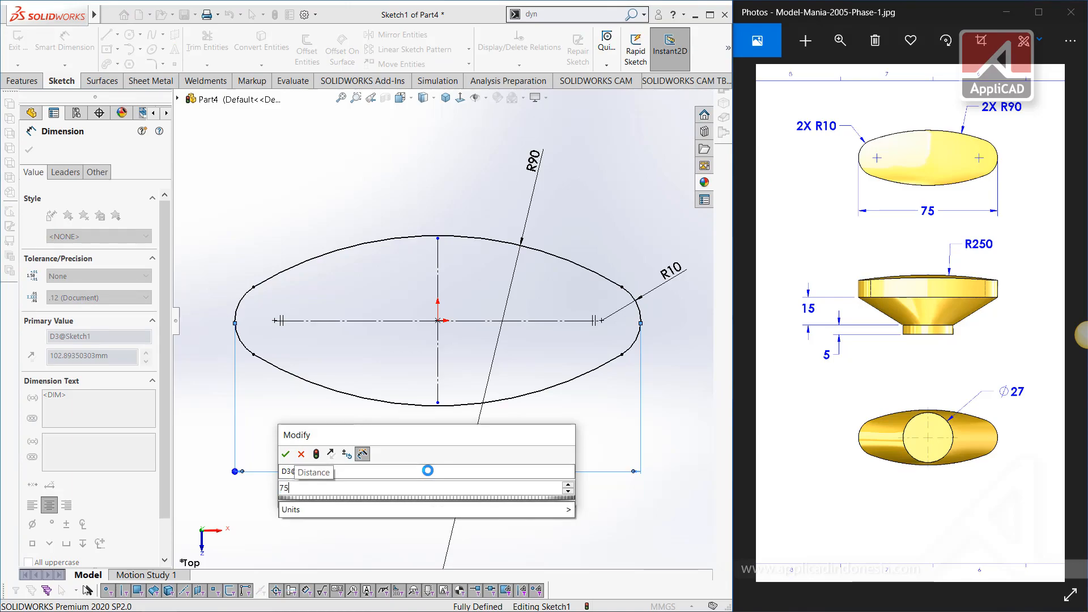
key("Return")
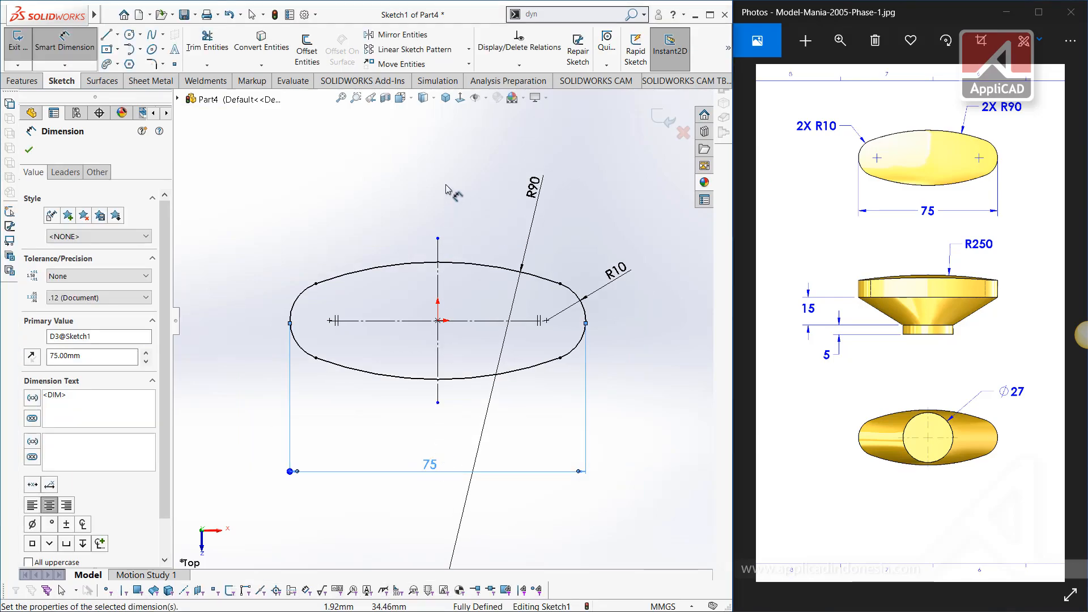
key("super")
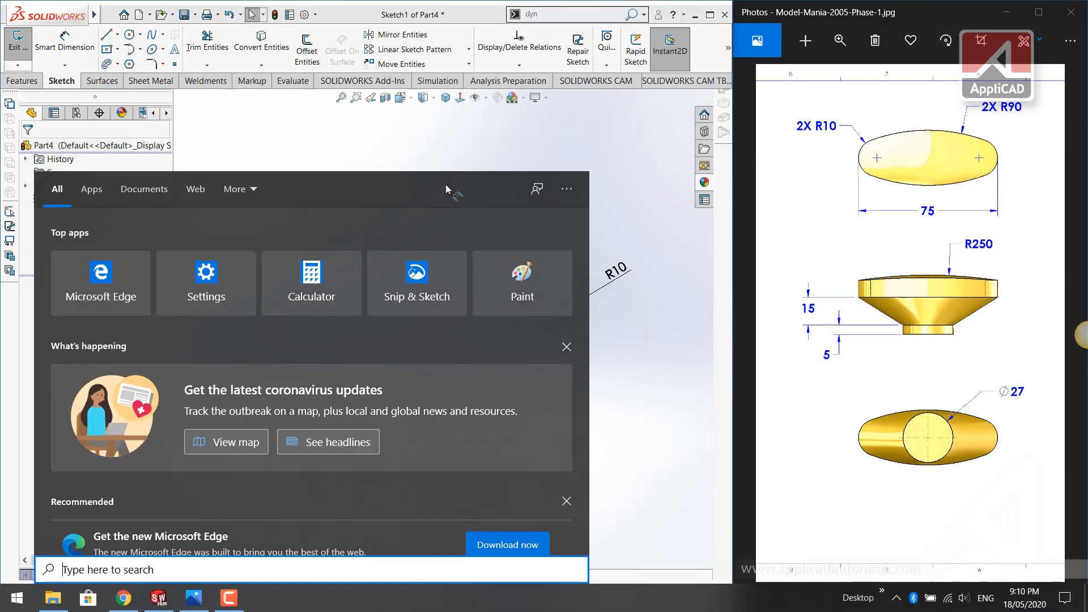
left_click(460, 140)
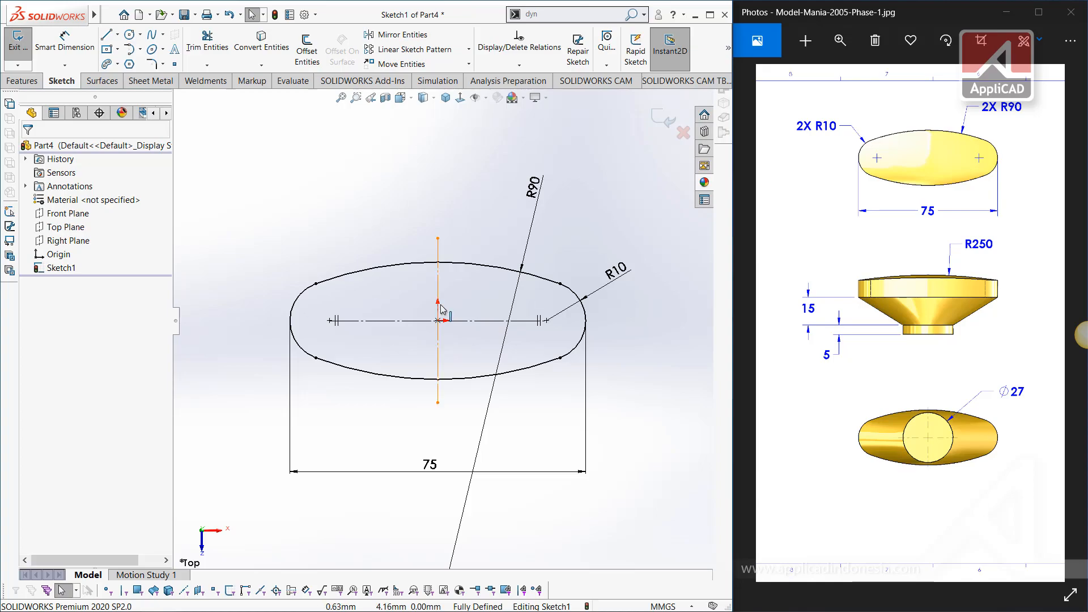
left_click(21, 80)
left_click(25, 45)
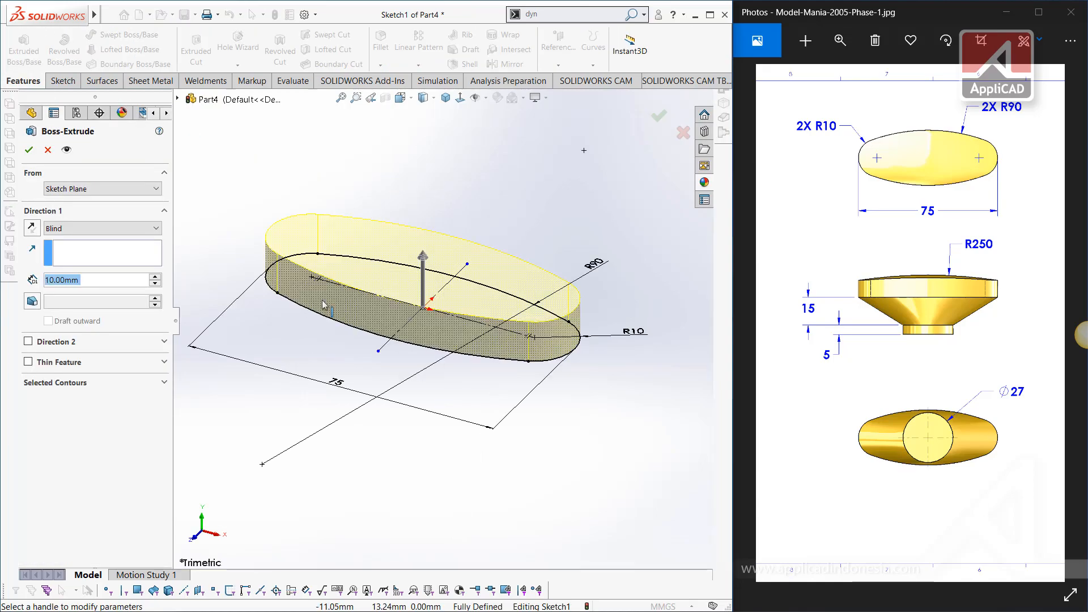
left_click(116, 280)
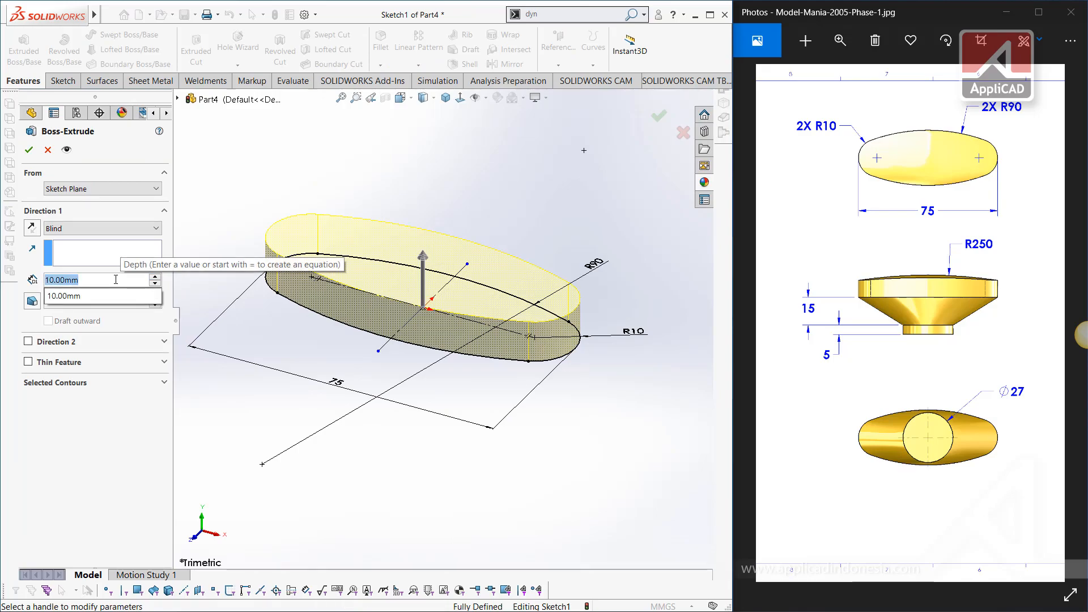
type("15")
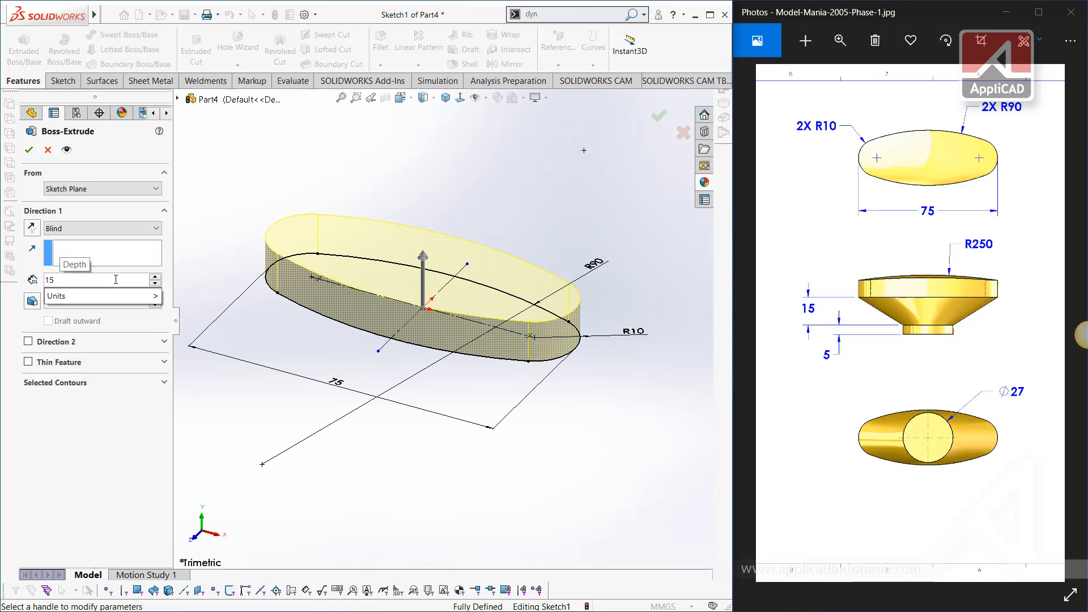
key("Return")
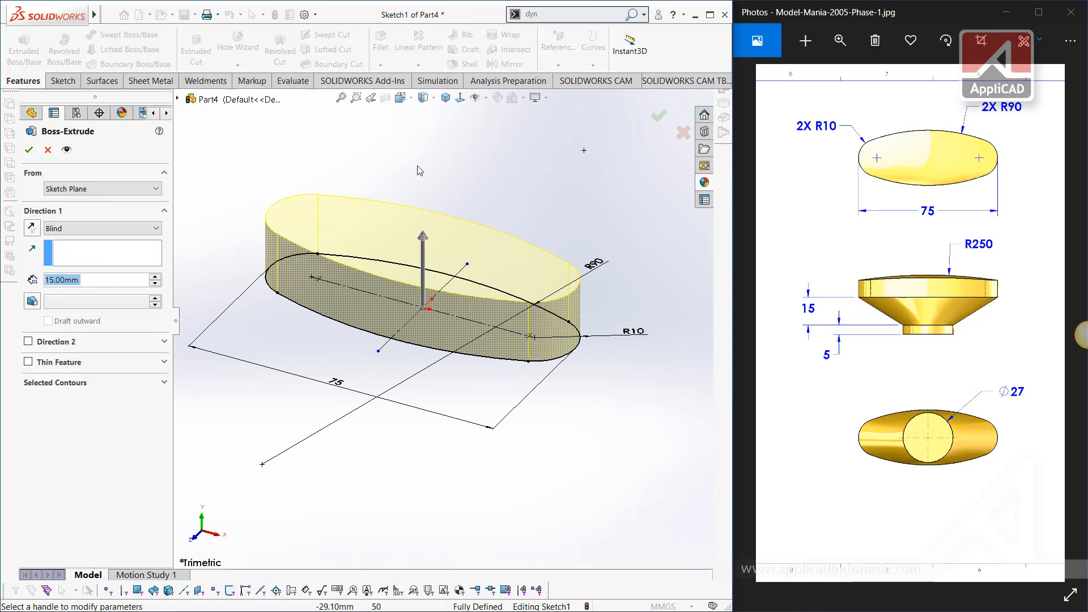
key("Escape")
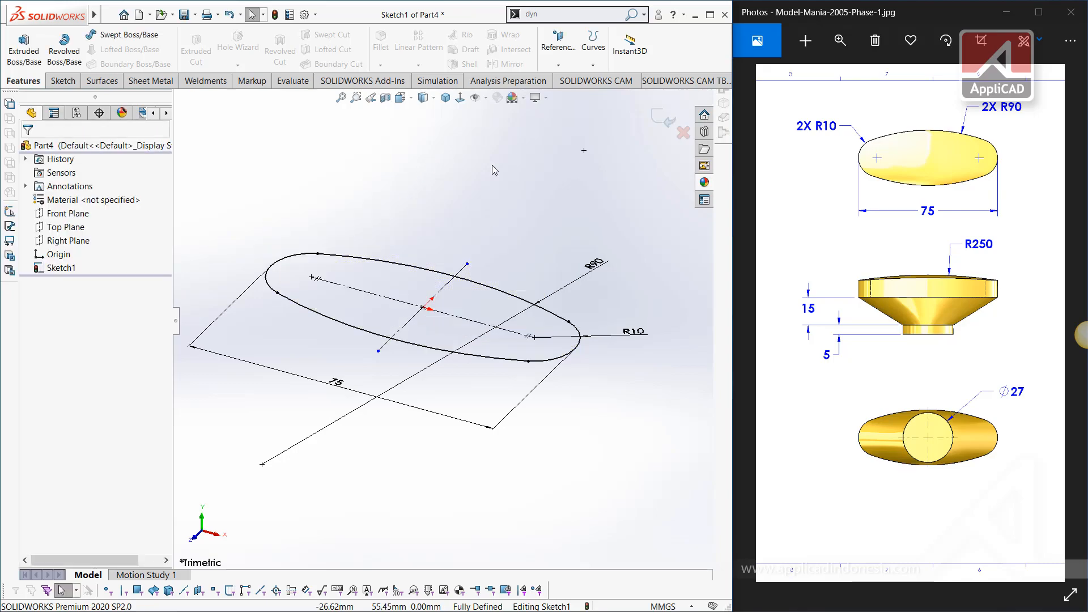
- Extrude the oval sketch upward as a solid boss with a blind depth of 15 mm
left_click(24, 49)
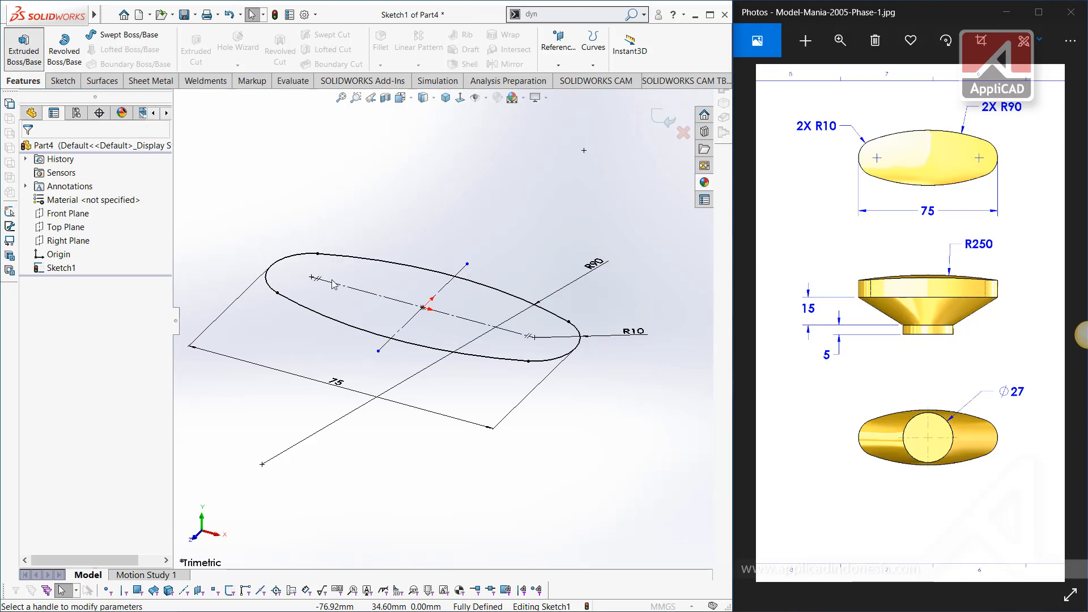
type("15")
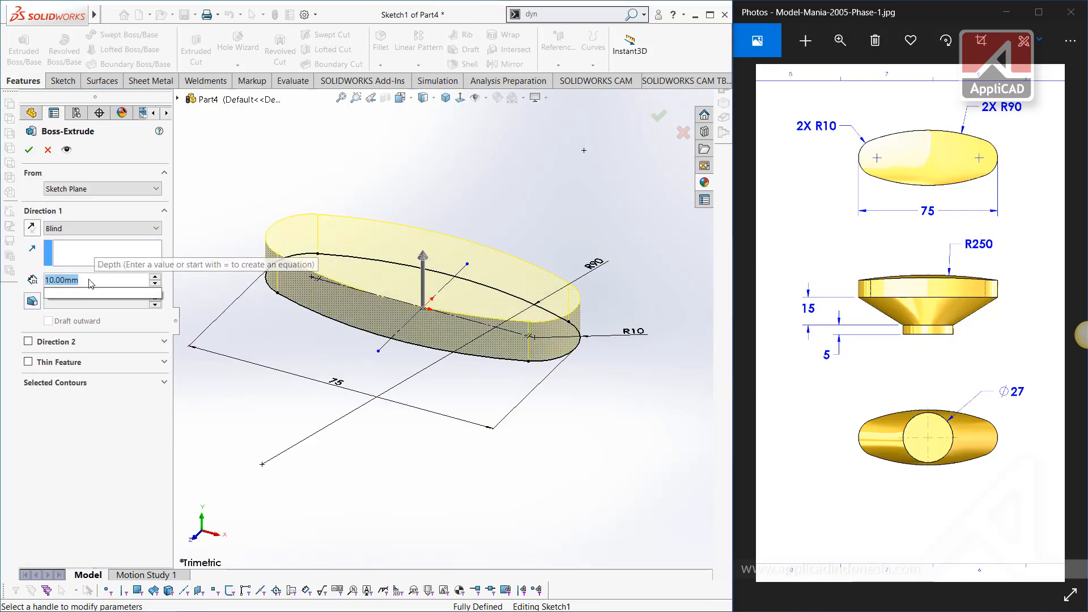
key("Return")
left_click(28, 150)
scroll(549, 235, "up", 2)
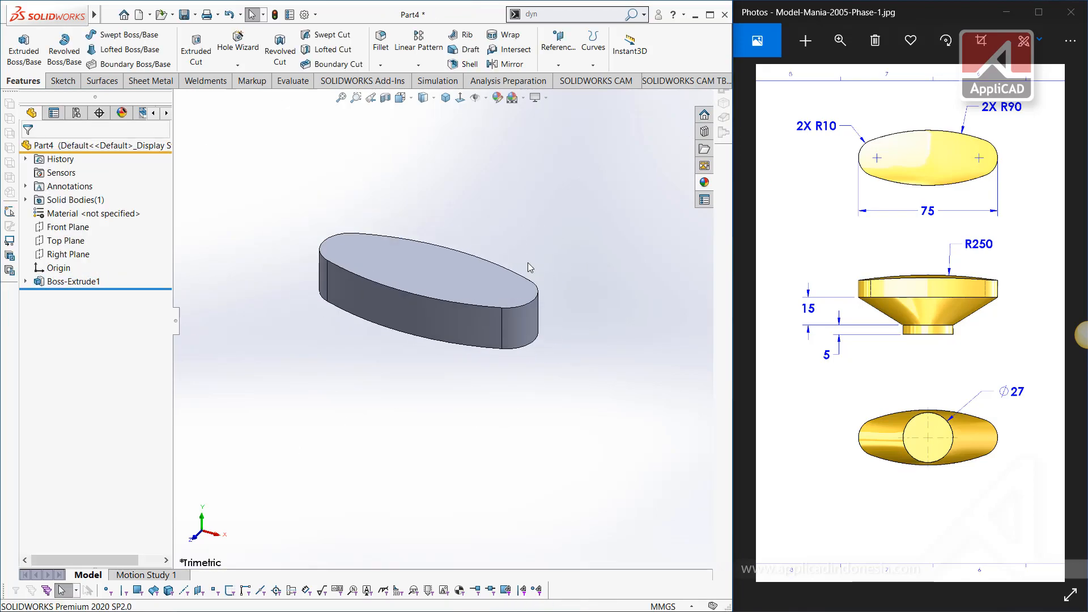
- Consult the drawing's front and side views, and open a new sketch on the Front Plane
left_click_drag(970, 279, 861, 291)
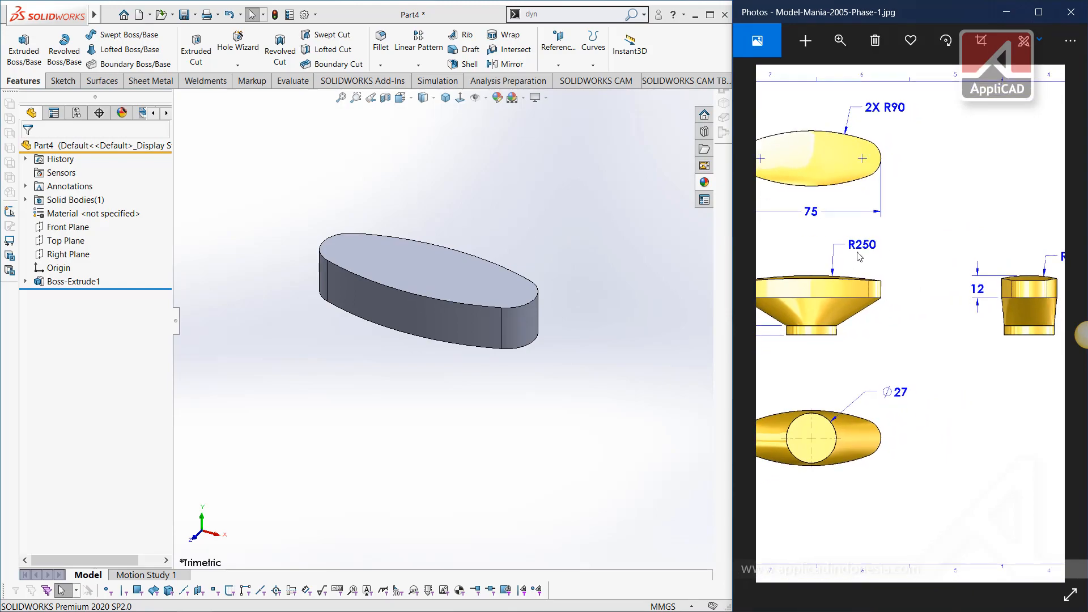
mouse_move(895, 255)
left_mouse_down()
mouse_move(927, 244)
mouse_move(932, 253)
left_mouse_up()
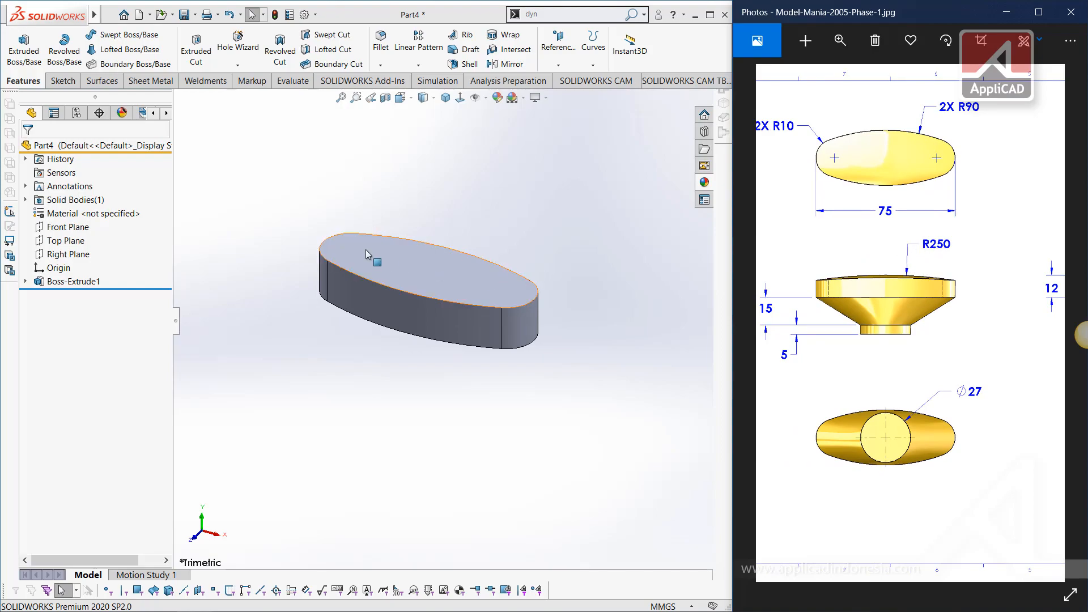
left_click_drag(952, 277, 818, 292)
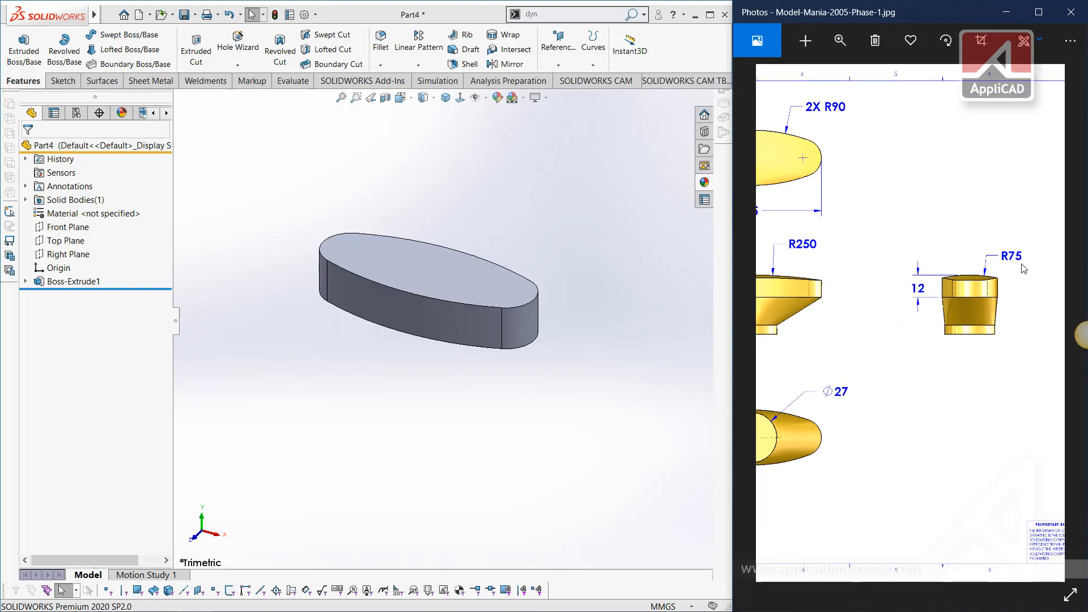
left_click(521, 198)
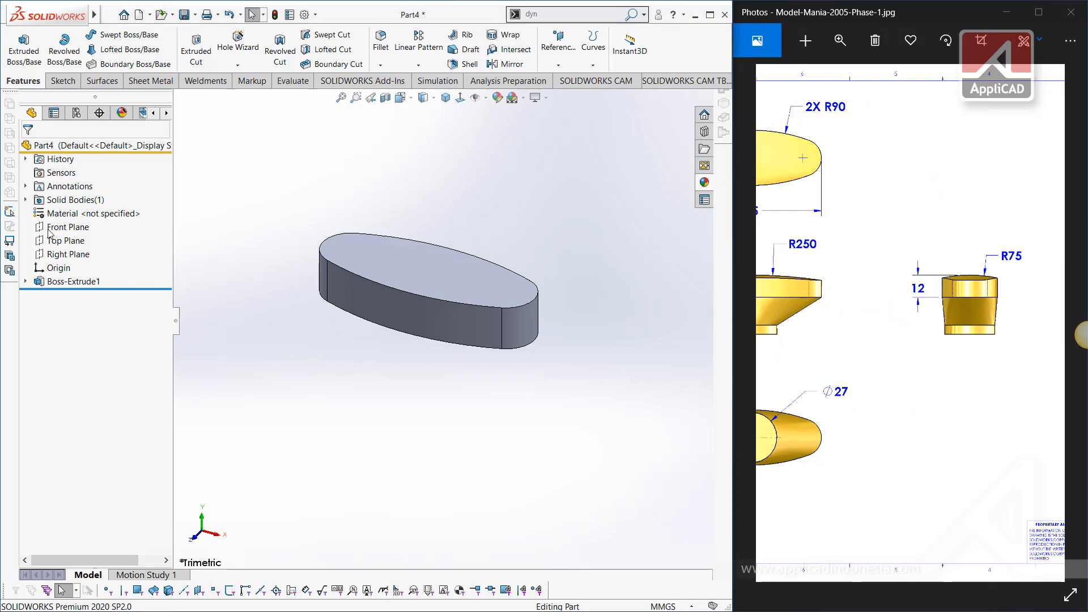
left_click(58, 228)
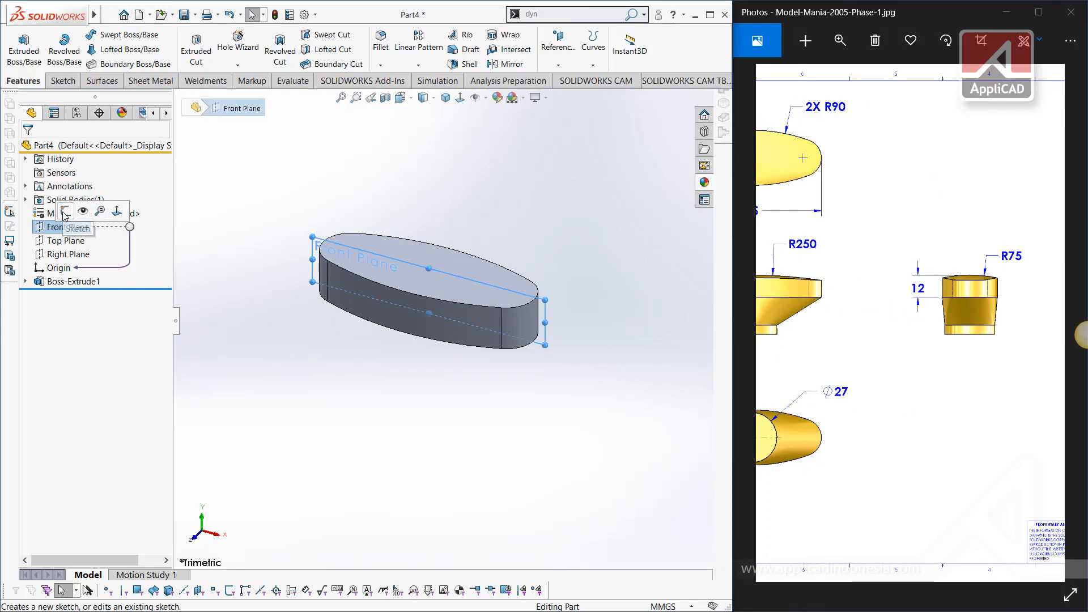
left_click(65, 214)
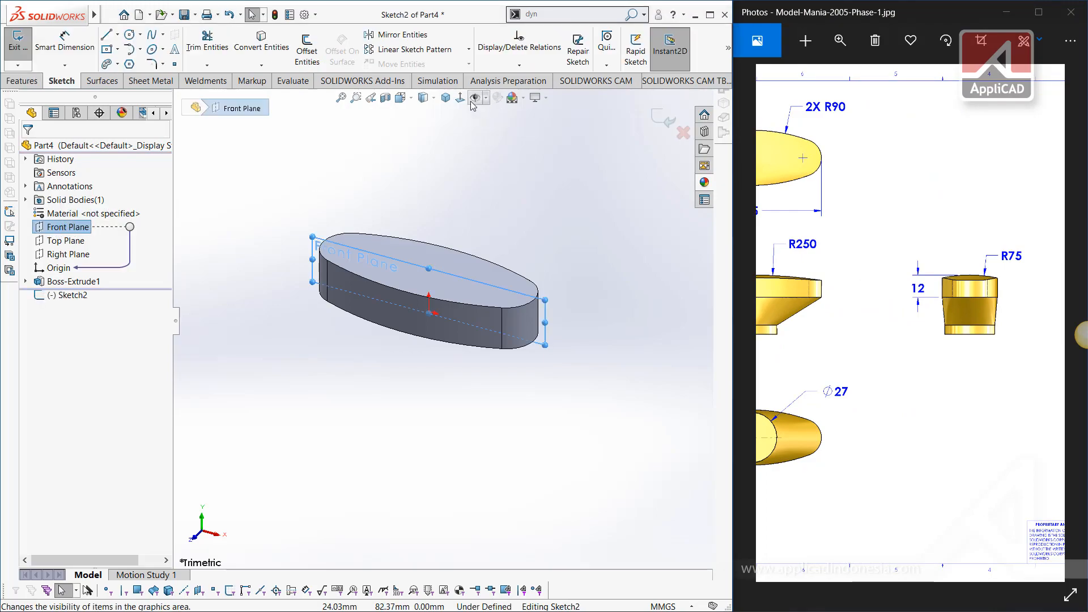
- Draw an upward-bowed three-point arc across the body between its two end edges, with a radius of about 230 mm
left_click(140, 50)
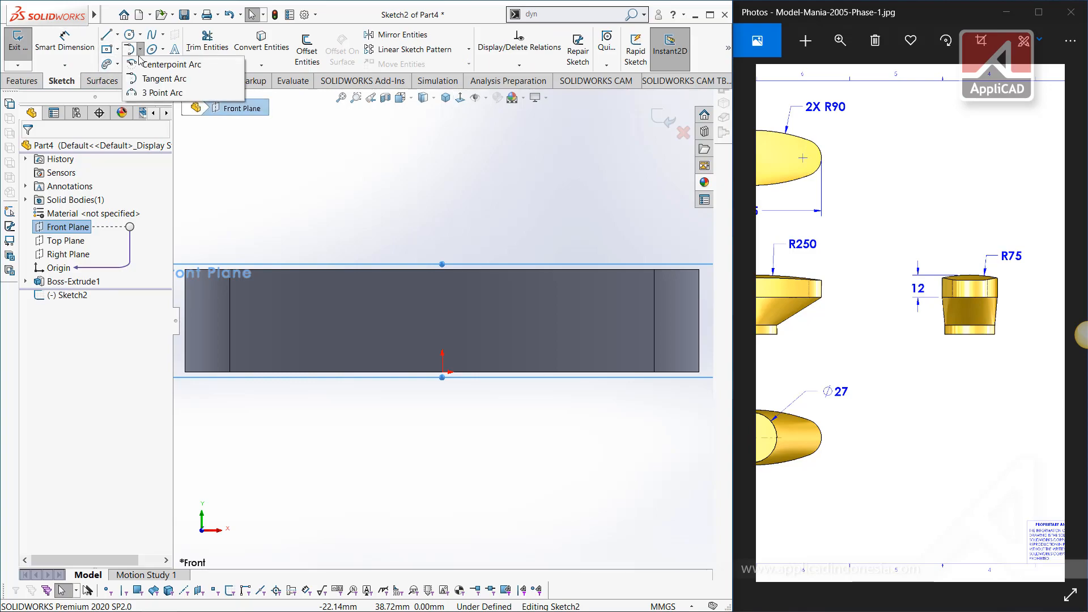
left_click(146, 96)
key("f")
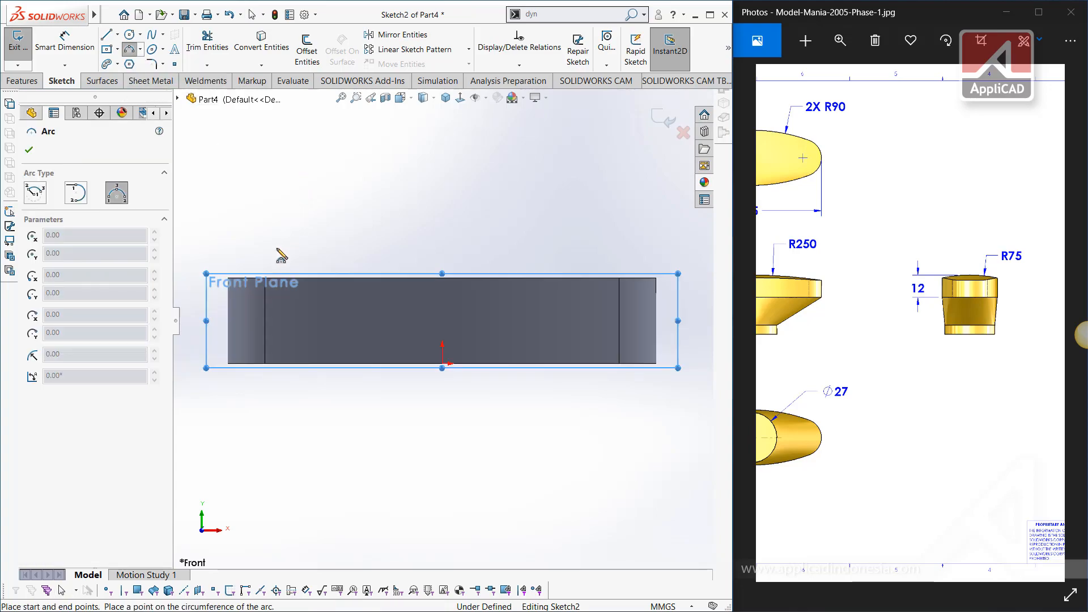
left_click(227, 320)
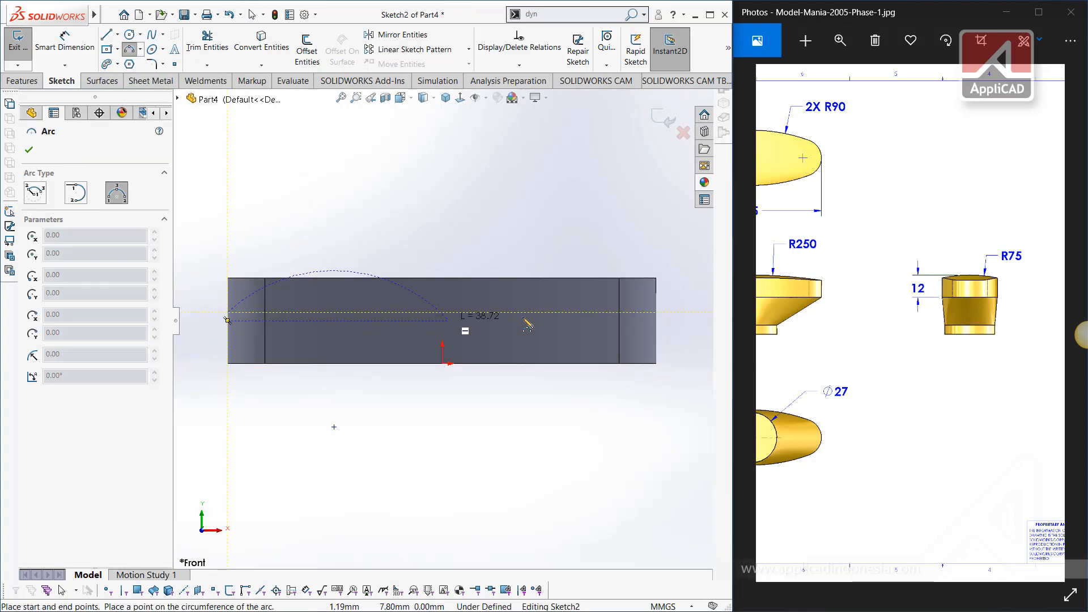
left_click(656, 320)
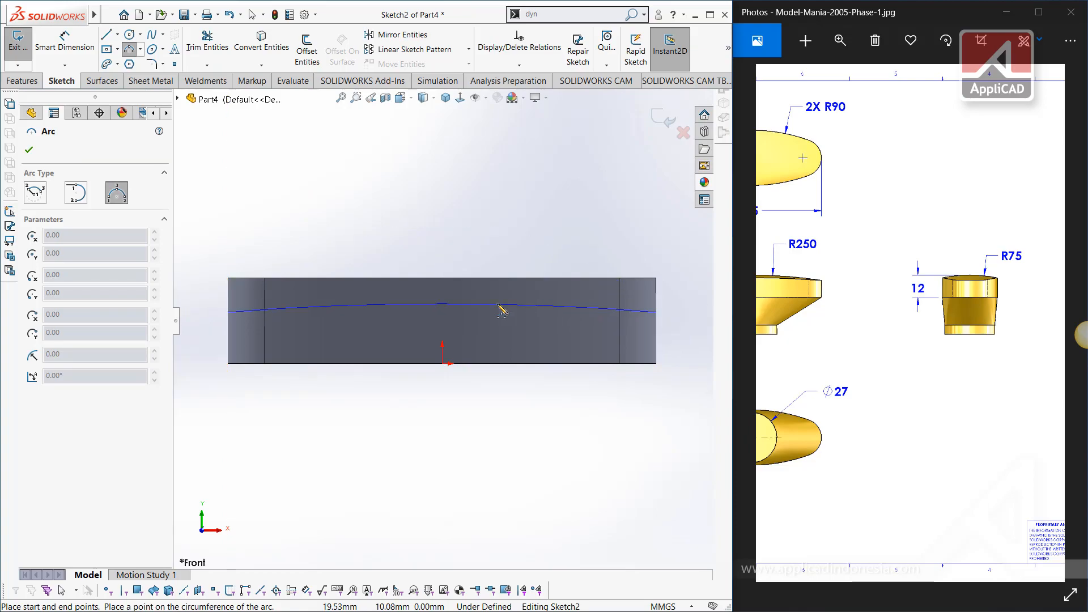
left_click(435, 299)
key("Escape")
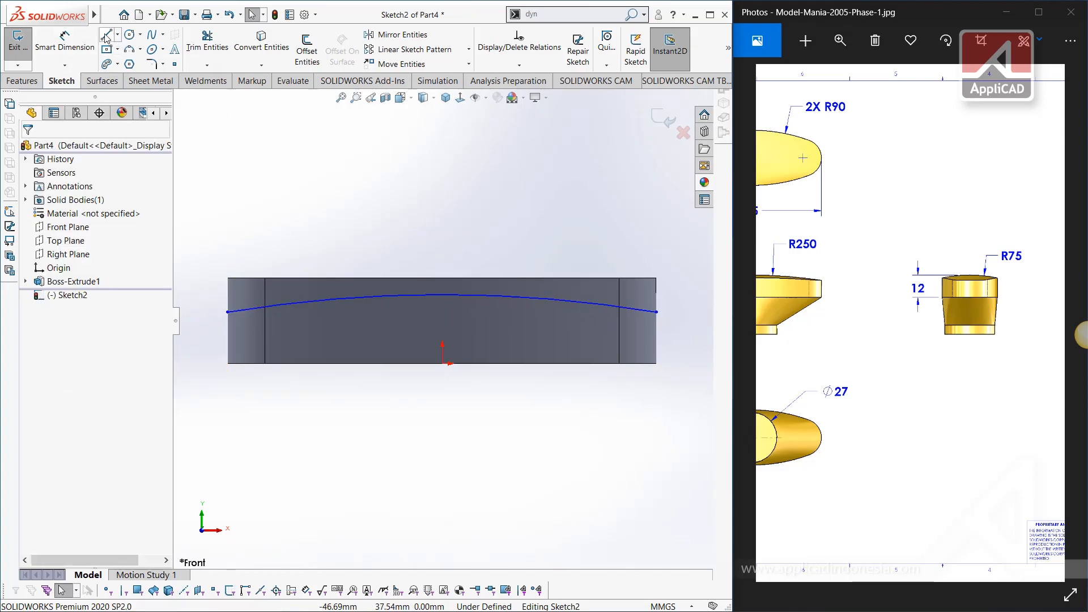
- Dimension the arc across the body with a radius of 250 mm
left_click(61, 48)
left_click(498, 299)
left_click(502, 414)
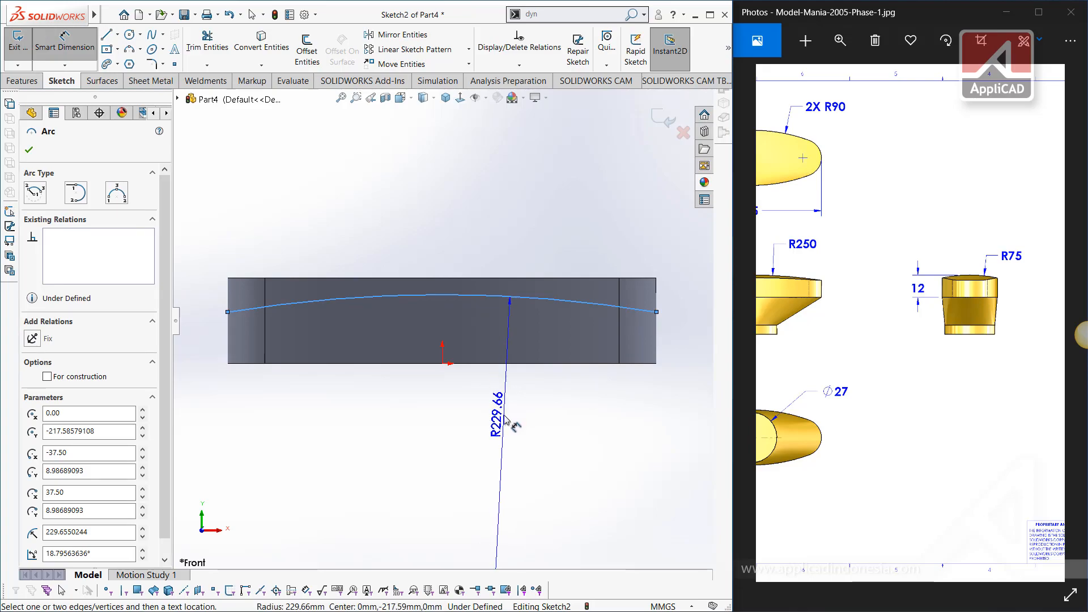
type("250")
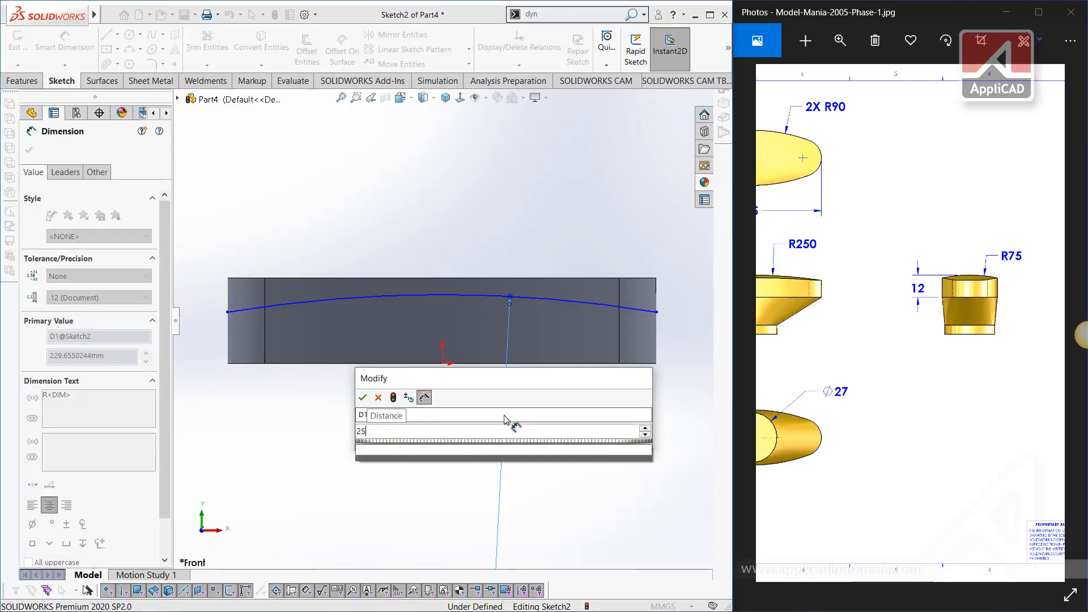
key("Return")
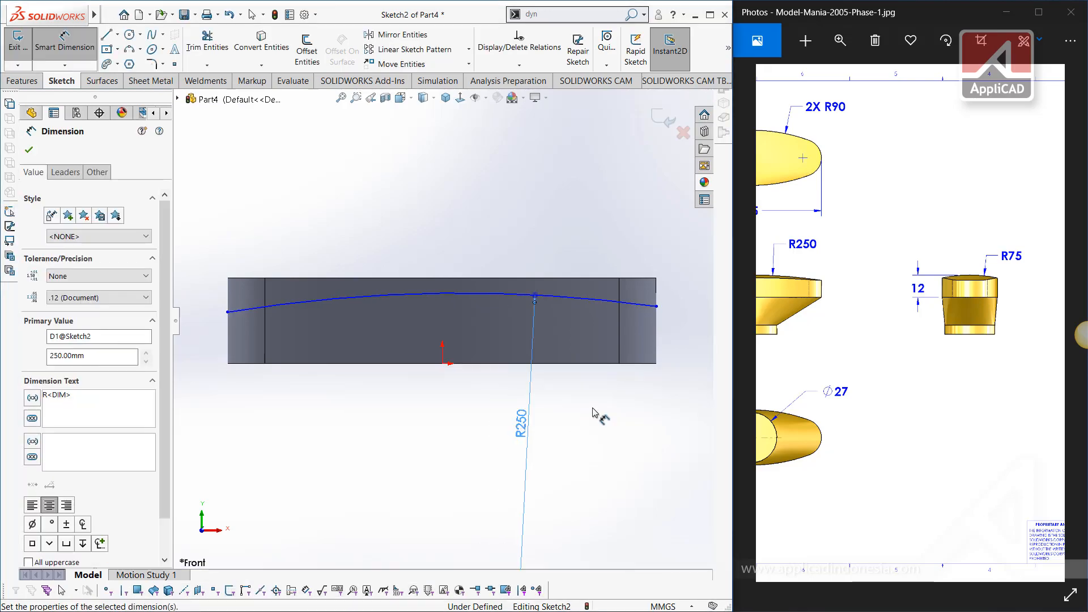
key("Escape")
scroll(576, 426, "up", 4)
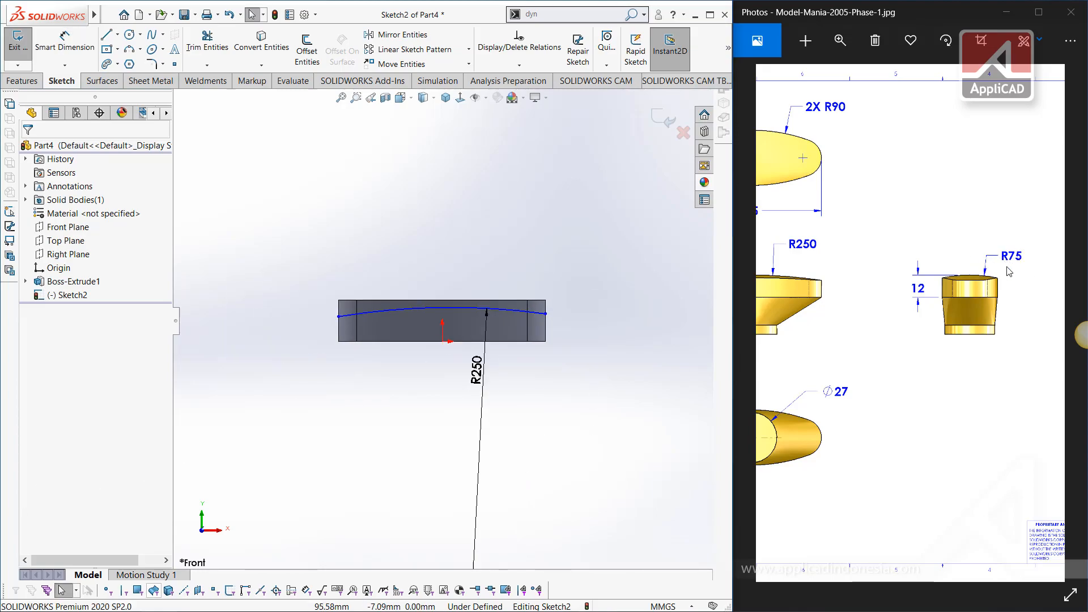
- Draw a horizontal centerline about 37.5 mm long below the body, from beneath the origin to beneath the arc's left endpoint
left_click(119, 39)
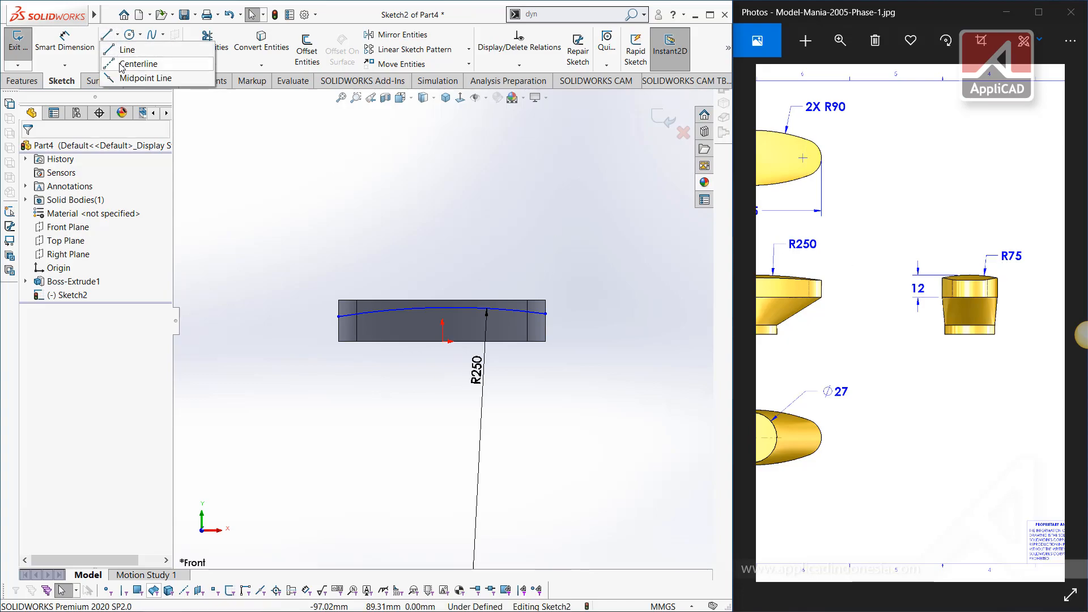
left_click(130, 61)
left_click(442, 340)
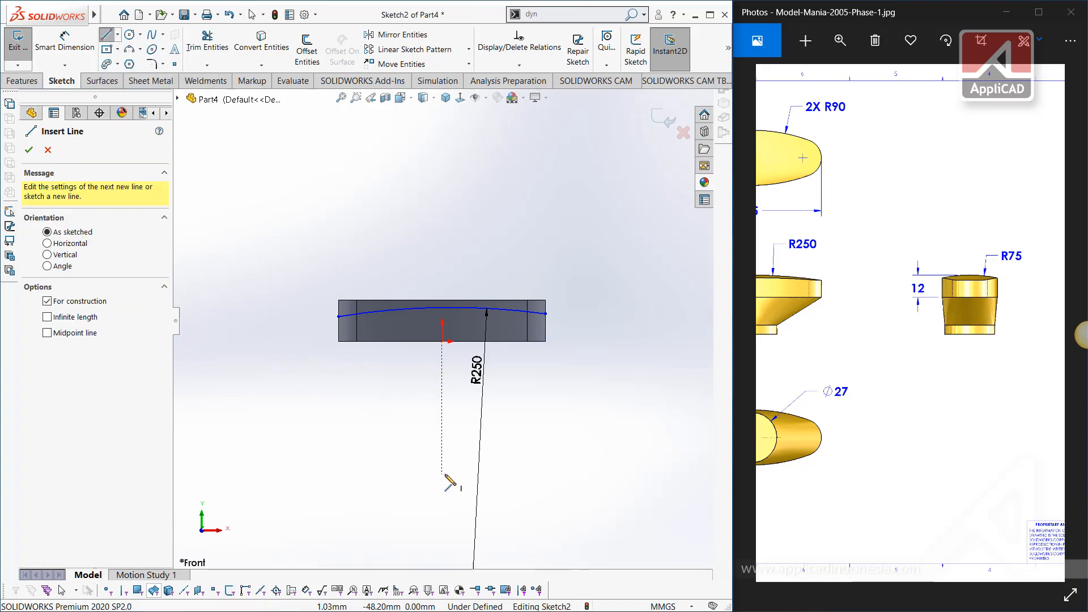
left_click(442, 474)
left_click(338, 473)
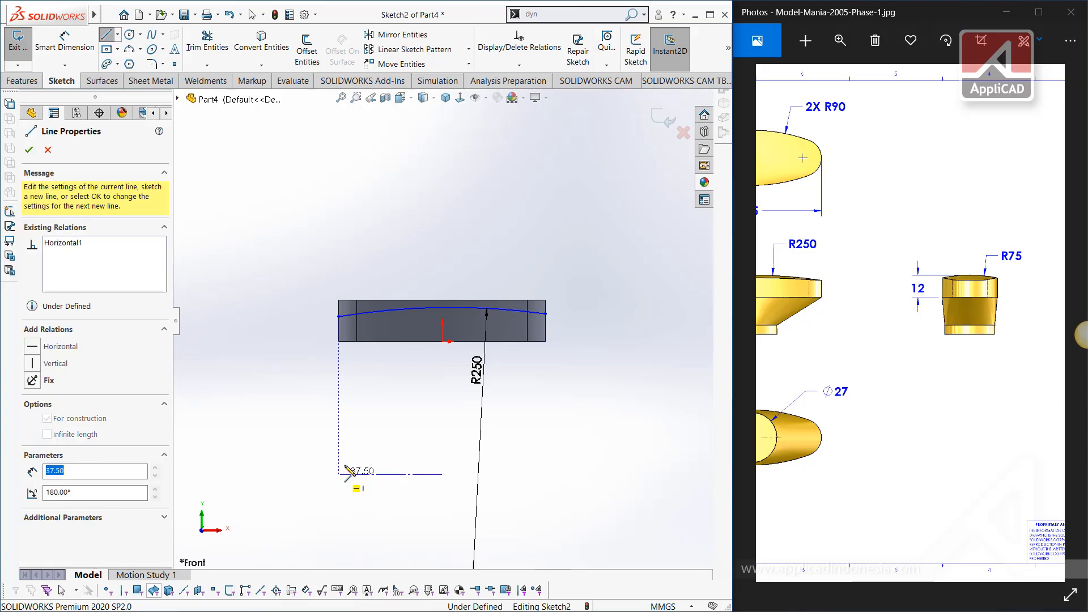
key("Escape")
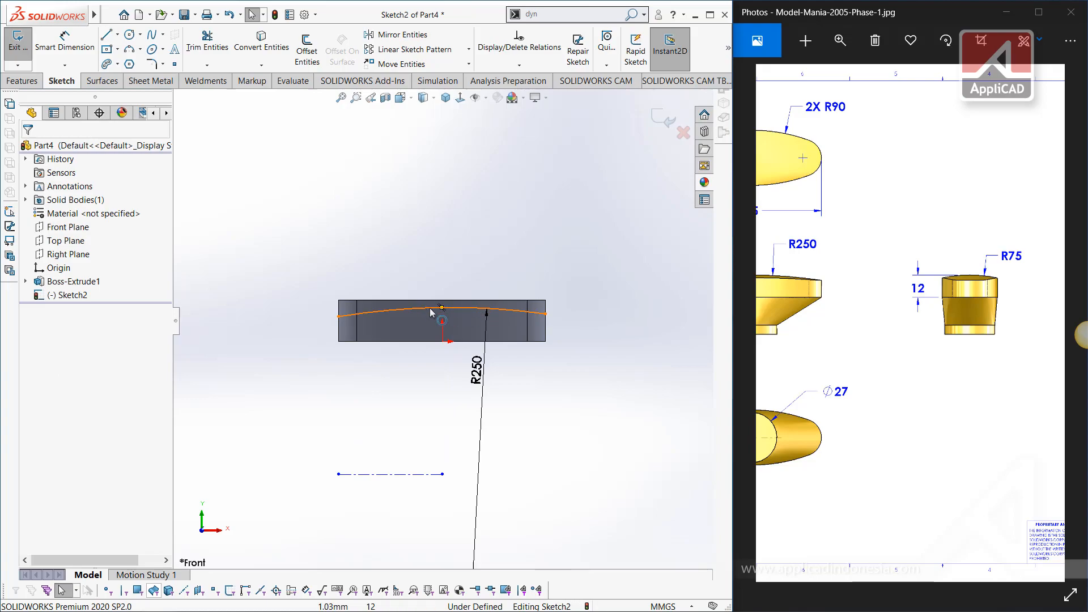
- Dimension the distance between the arc and the horizontal centerline below the body as 75 mm
left_click(65, 43)
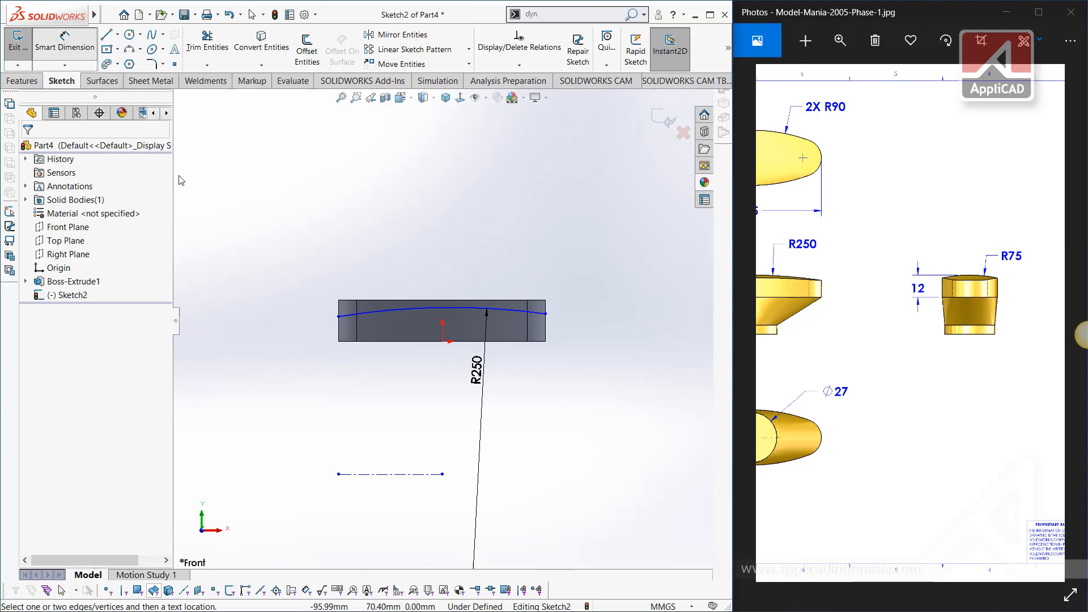
left_click(420, 475)
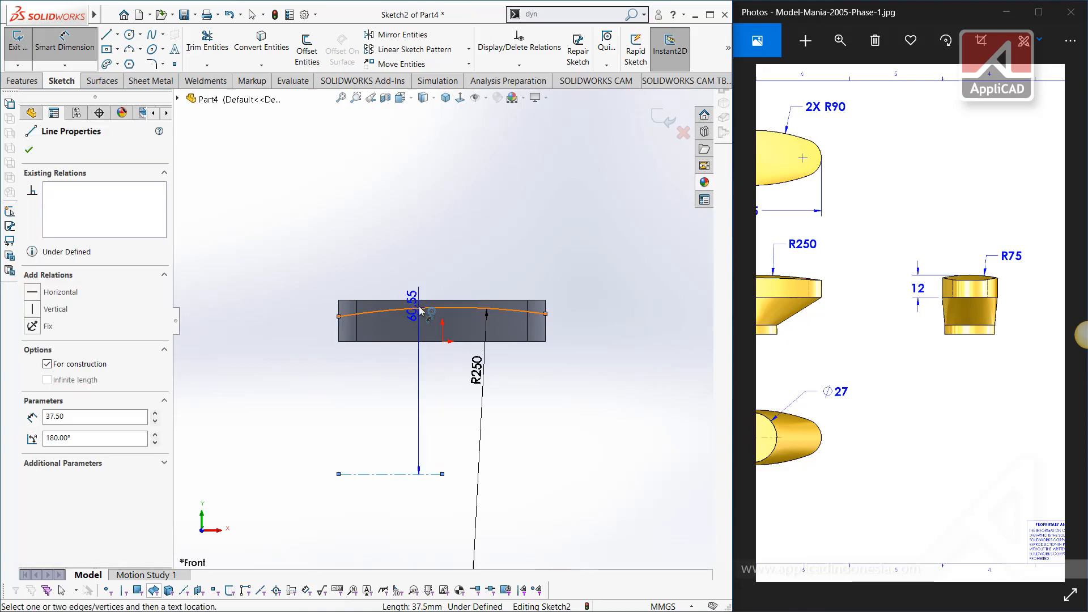
left_click(419, 308)
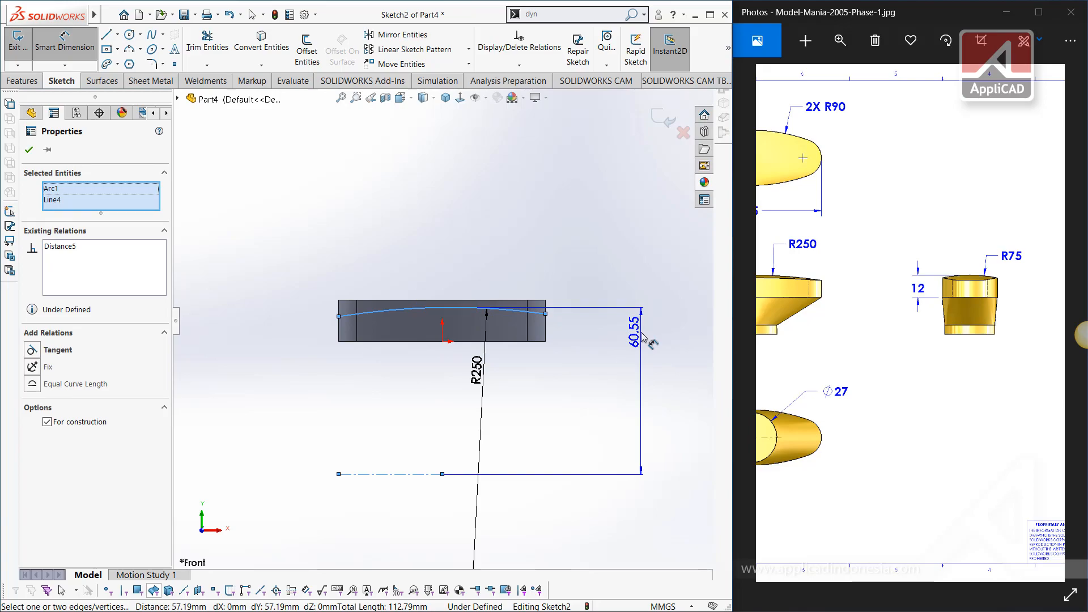
left_click(643, 336)
type("75")
key("Return")
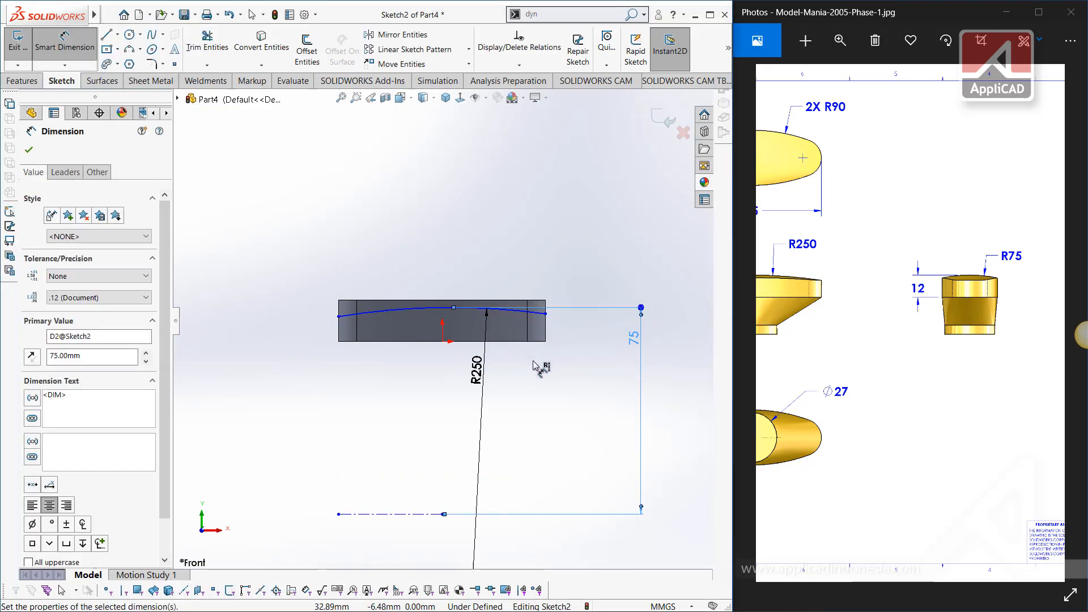
scroll(555, 375, "down", 1)
key("Escape")
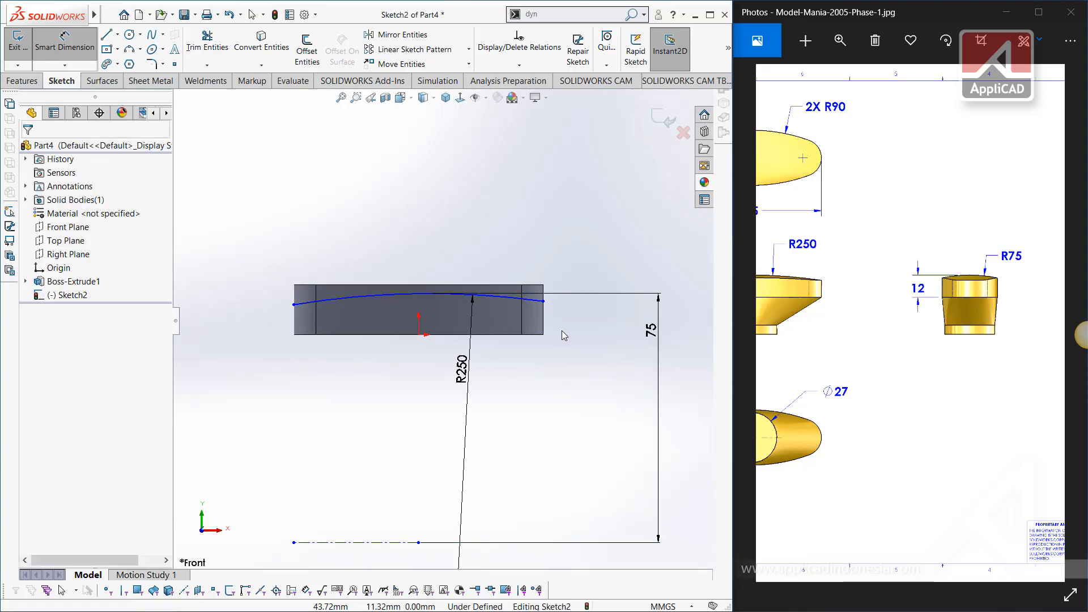
- Add a horizontal relation between the two endpoints of the R250 arc
mouse_move(294, 304)
left_mouse_down()
mouse_move(293, 269)
mouse_move(306, 318)
mouse_move(297, 307)
mouse_move(320, 269)
mouse_move(312, 322)
mouse_move(315, 291)
mouse_move(307, 315)
mouse_move(303, 301)
left_mouse_up()
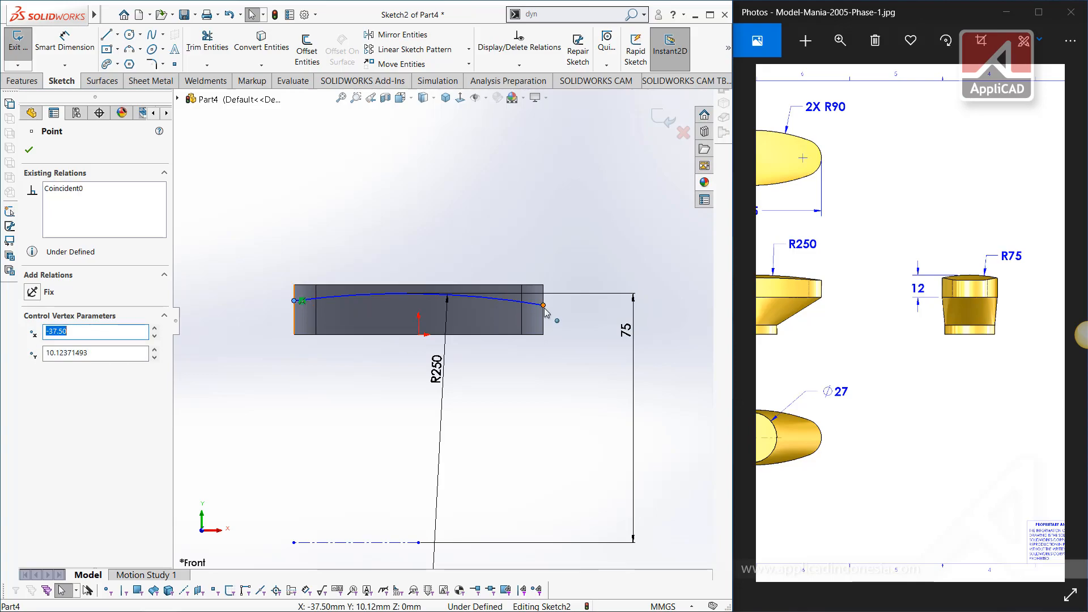
left_click(544, 306, "ctrl")
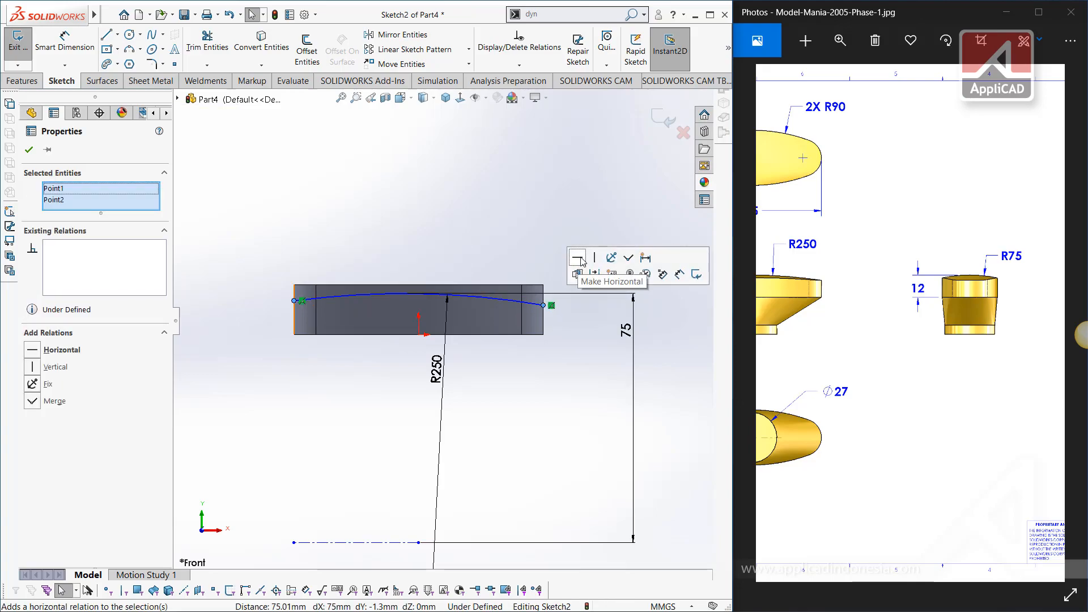
left_click(581, 260)
left_click(456, 243)
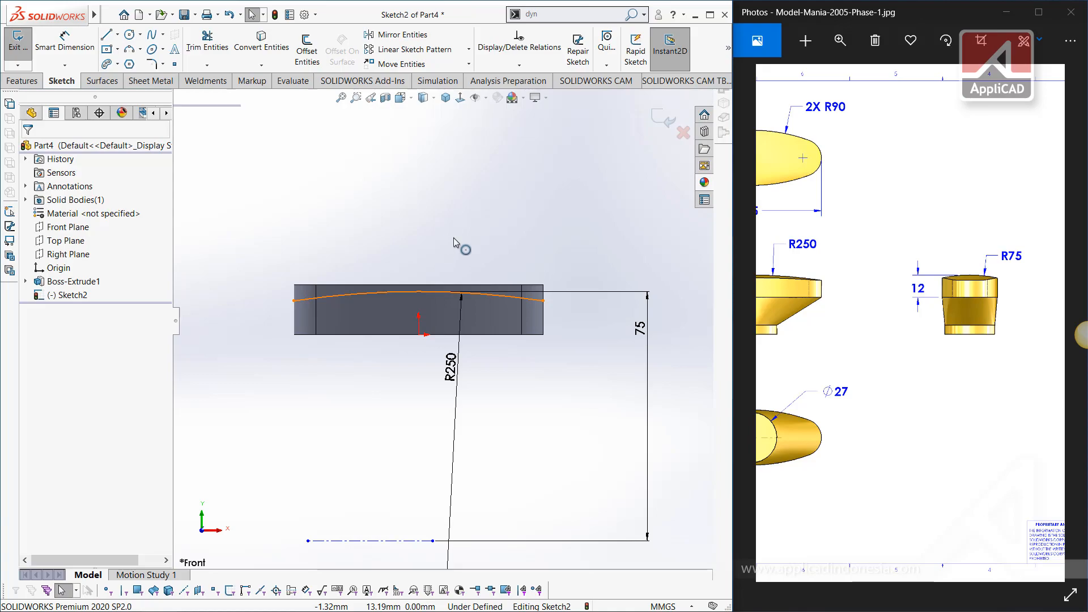
left_click(334, 295)
left_click_drag(294, 302, 294, 302)
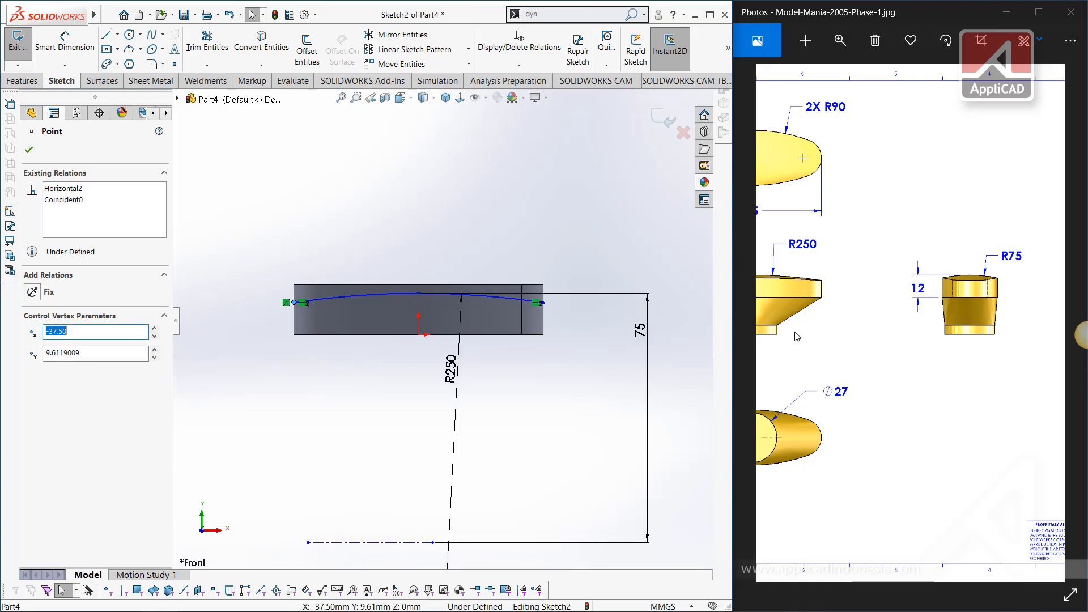
left_click(608, 349)
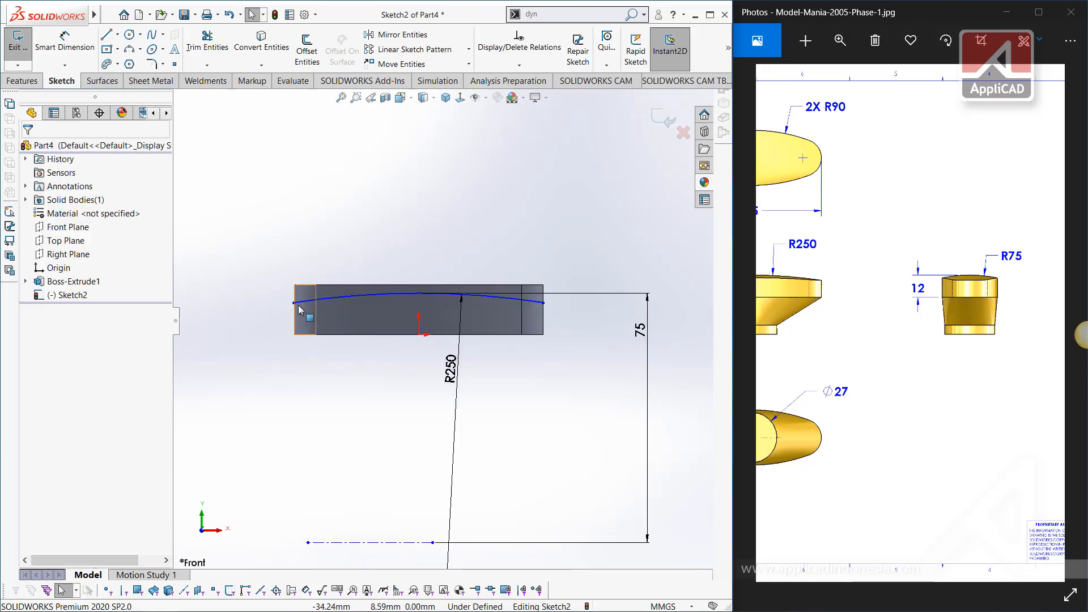
- Make the R250 arc tangent to the top edge of the extruded body
left_click_drag(294, 302, 294, 305)
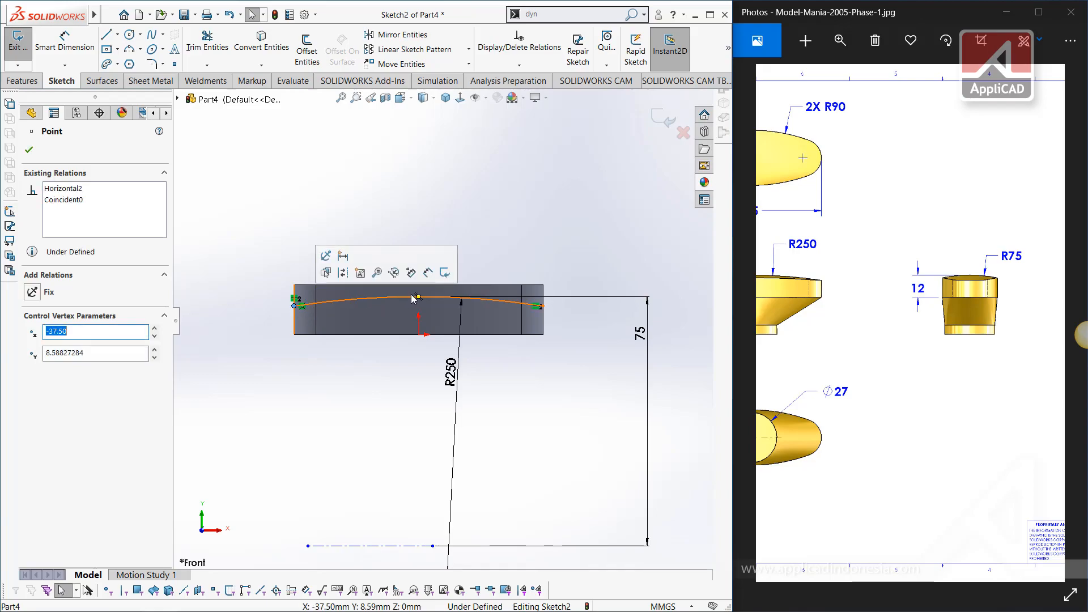
left_click(413, 298)
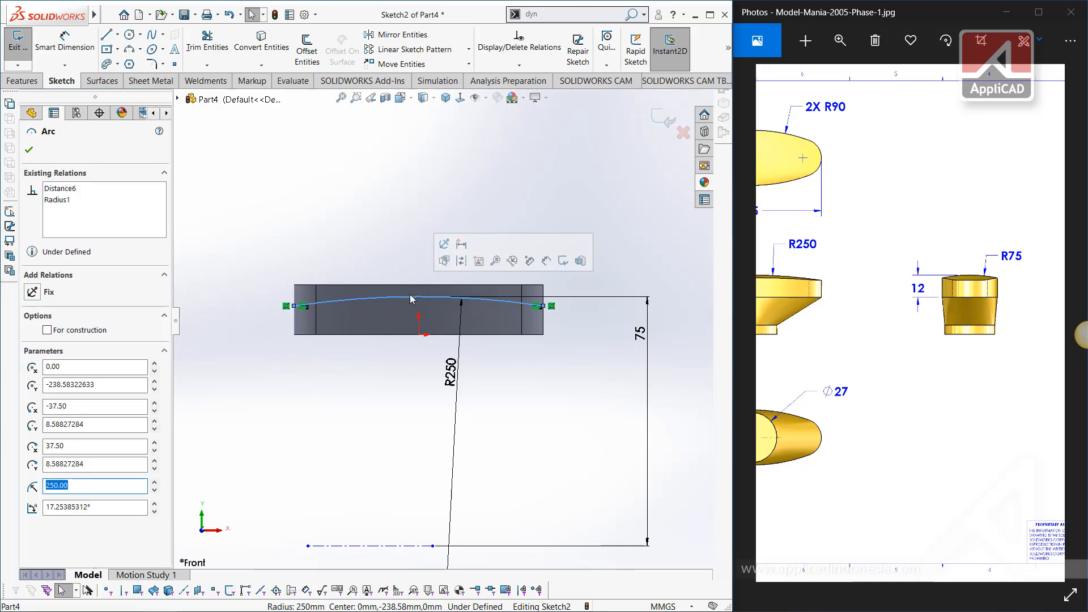
left_click(403, 285, "ctrl")
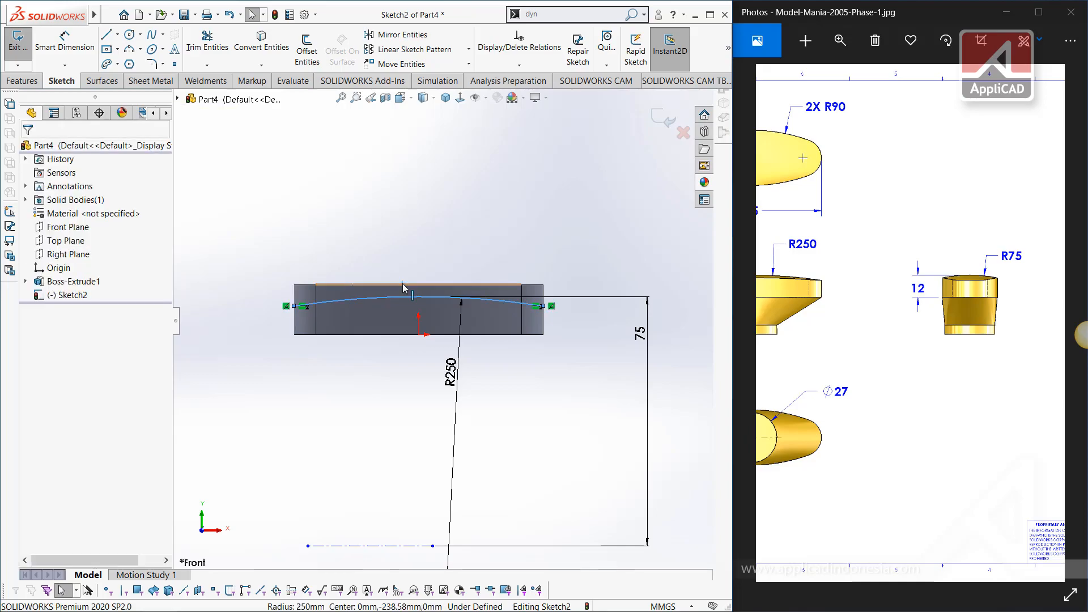
left_click(435, 234)
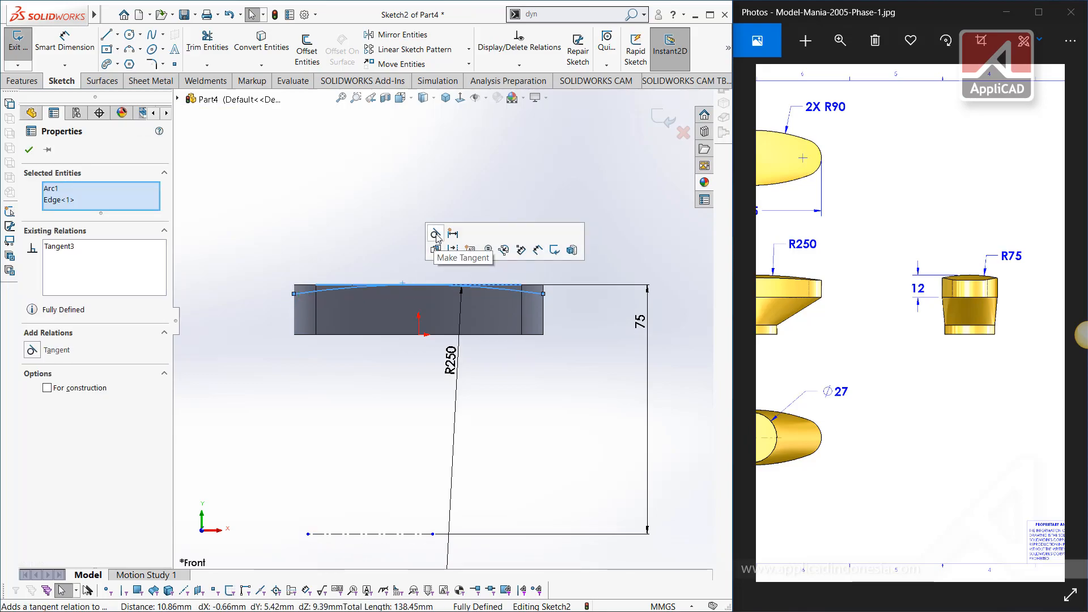
left_click(348, 218)
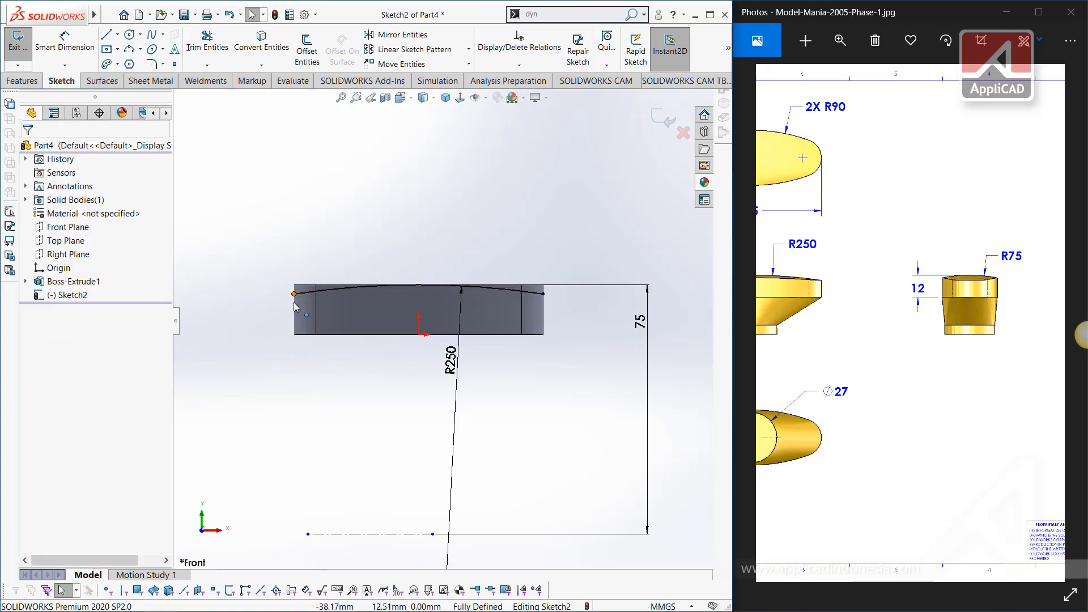
left_click(294, 295)
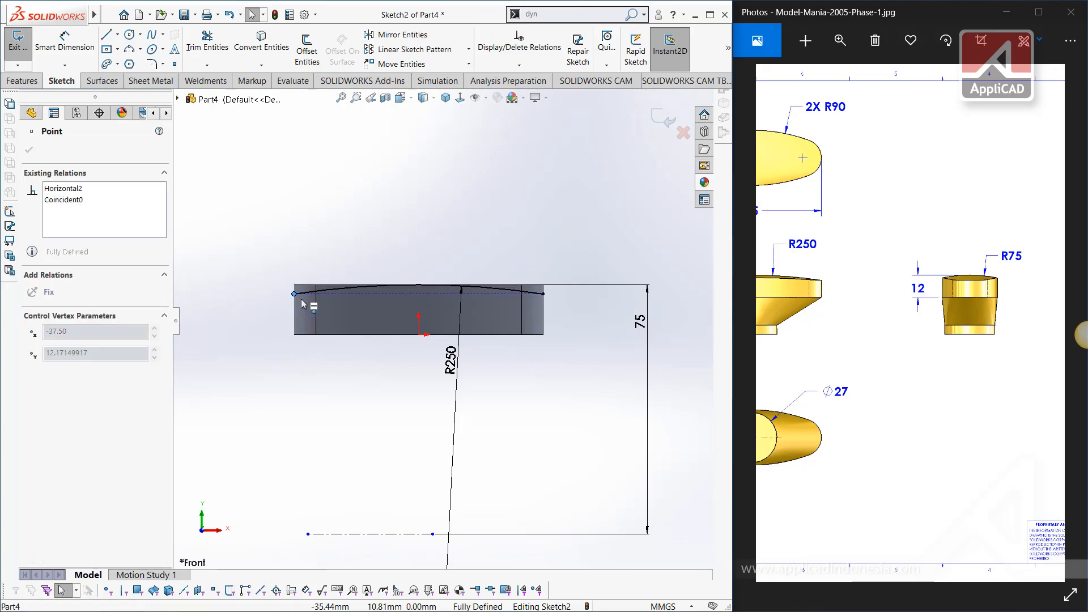
left_click(586, 354)
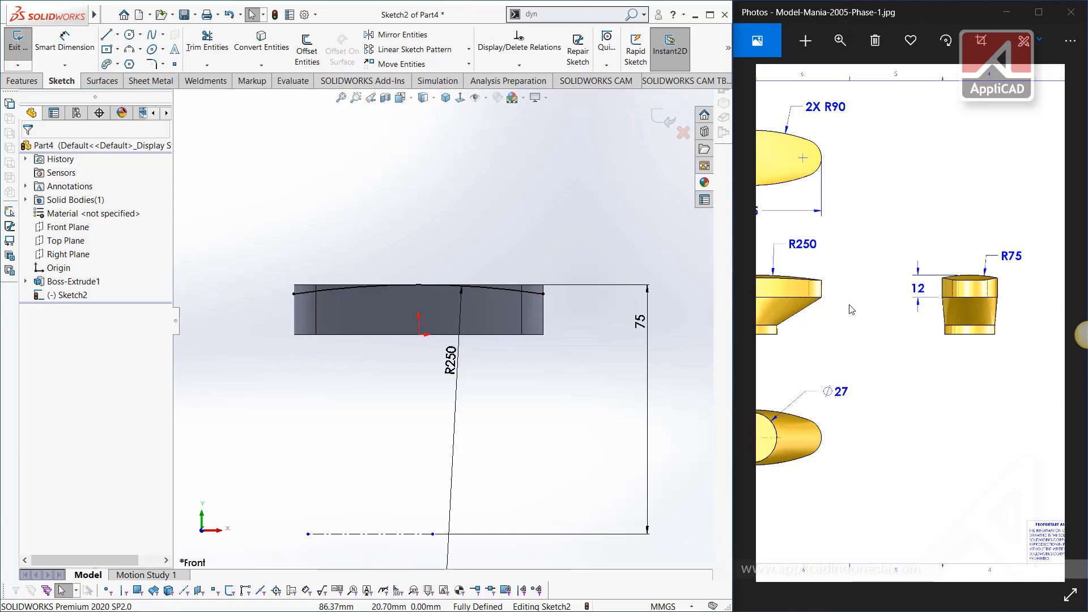
- Create a full revolved surface from the R250 arc about the horizontal centerline
left_click(20, 82)
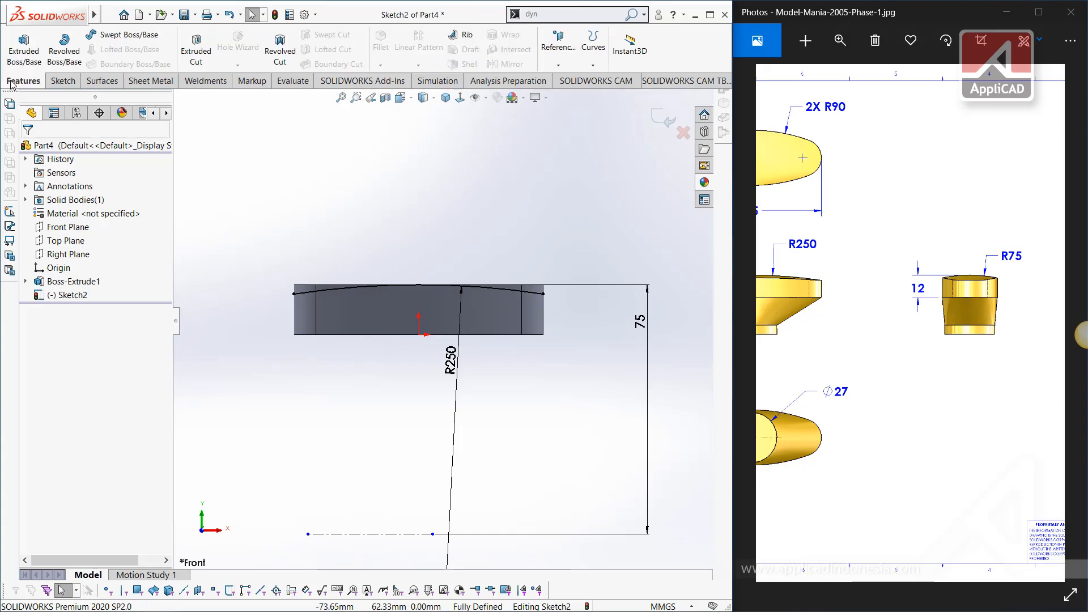
left_click(100, 81)
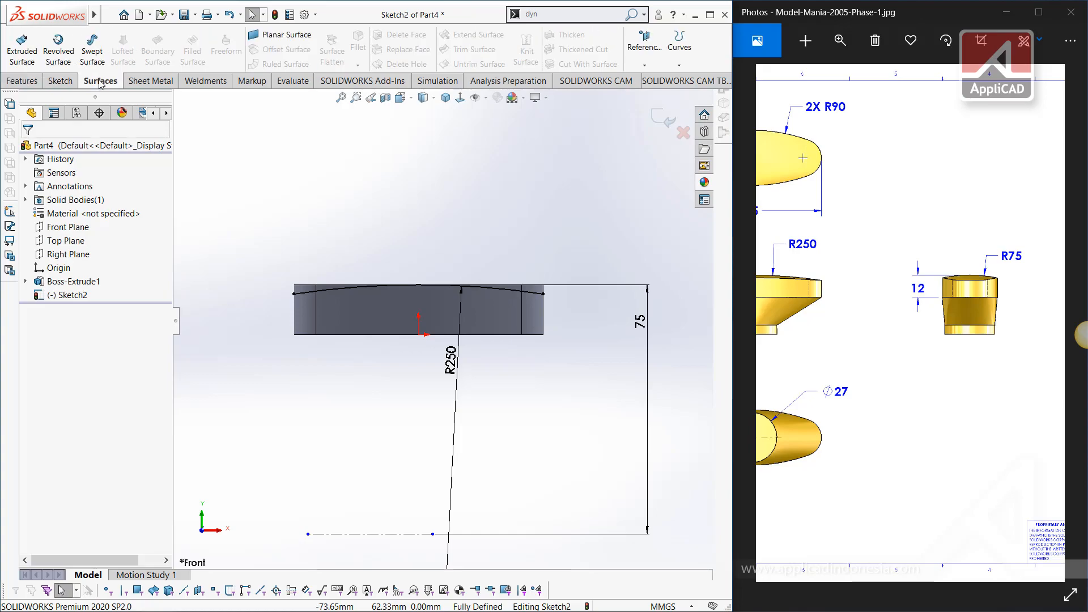
left_click(58, 45)
middle_click_drag(458, 294, 400, 329)
left_click(29, 150)
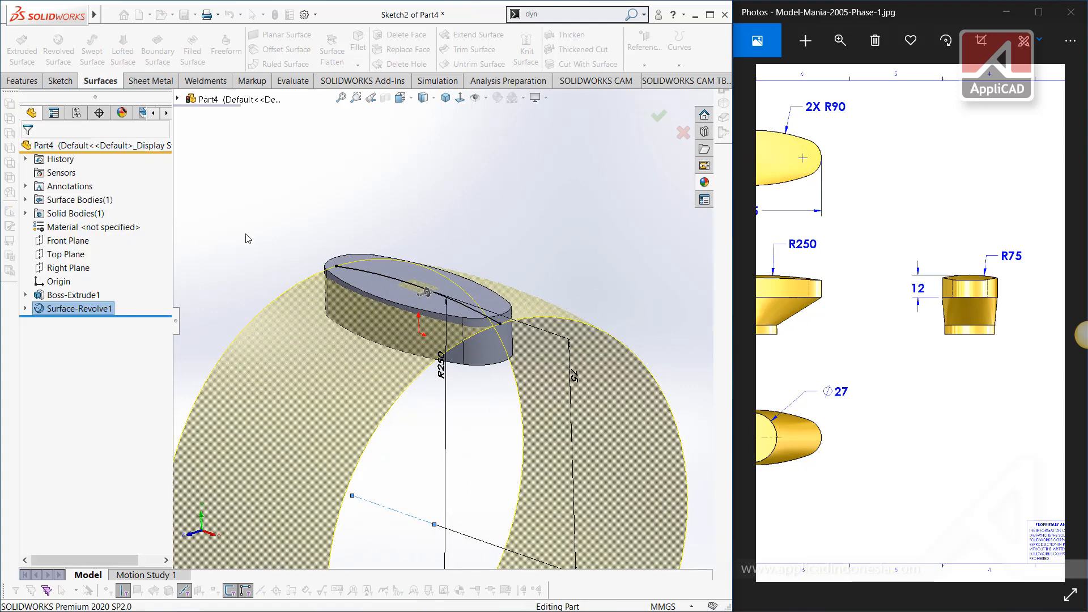
- Cut the solid body with the revolved surface, removing the material above it
left_click(589, 64)
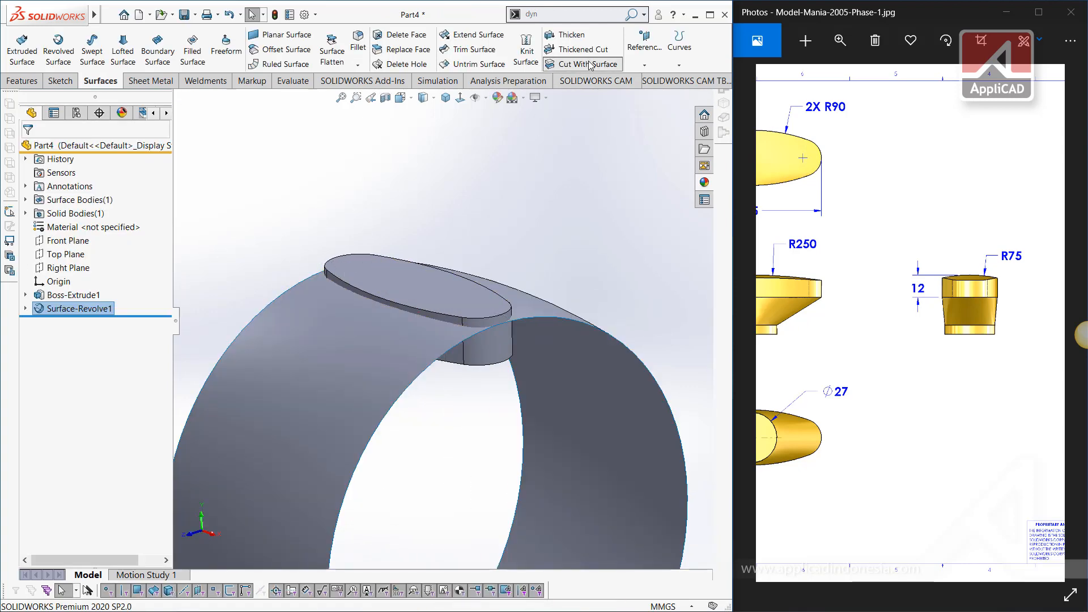
left_click(366, 358)
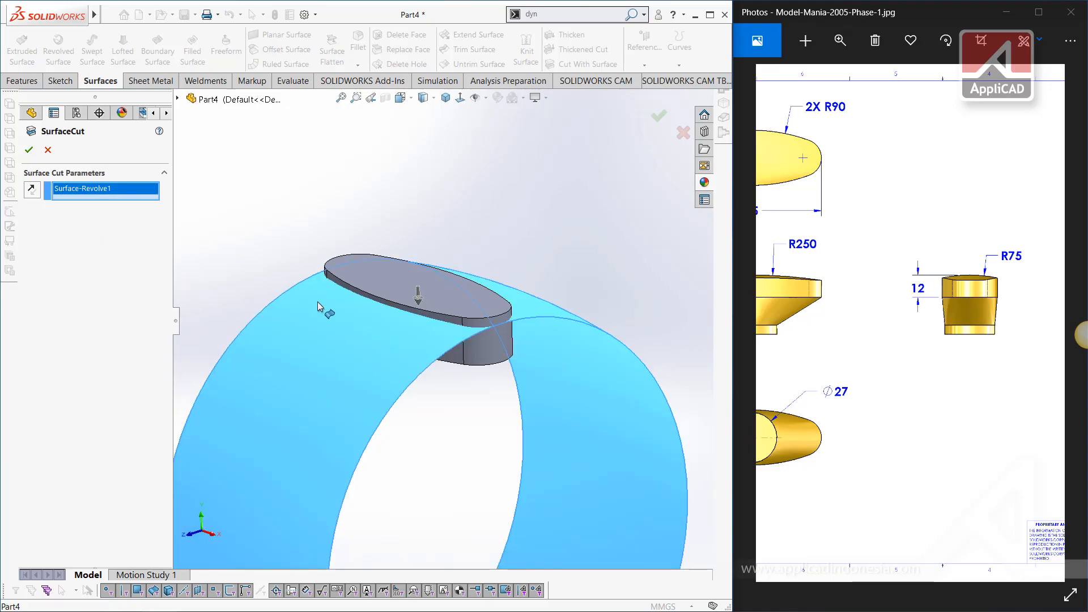
left_click(659, 115)
- Hide the revolved surface body and inspect the curved top of the solid
left_click(538, 315)
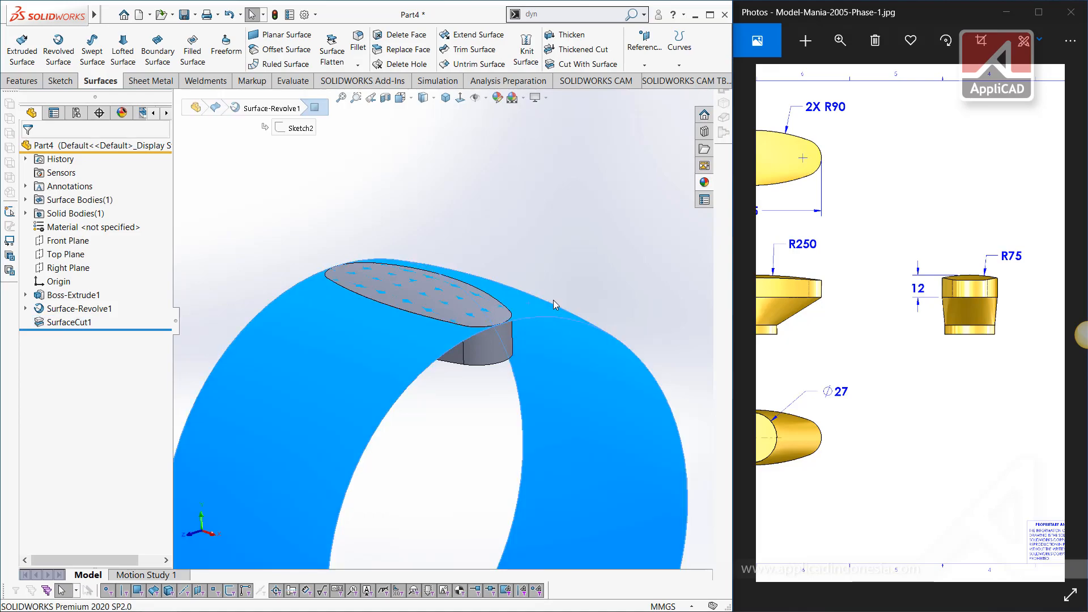
left_click(585, 270)
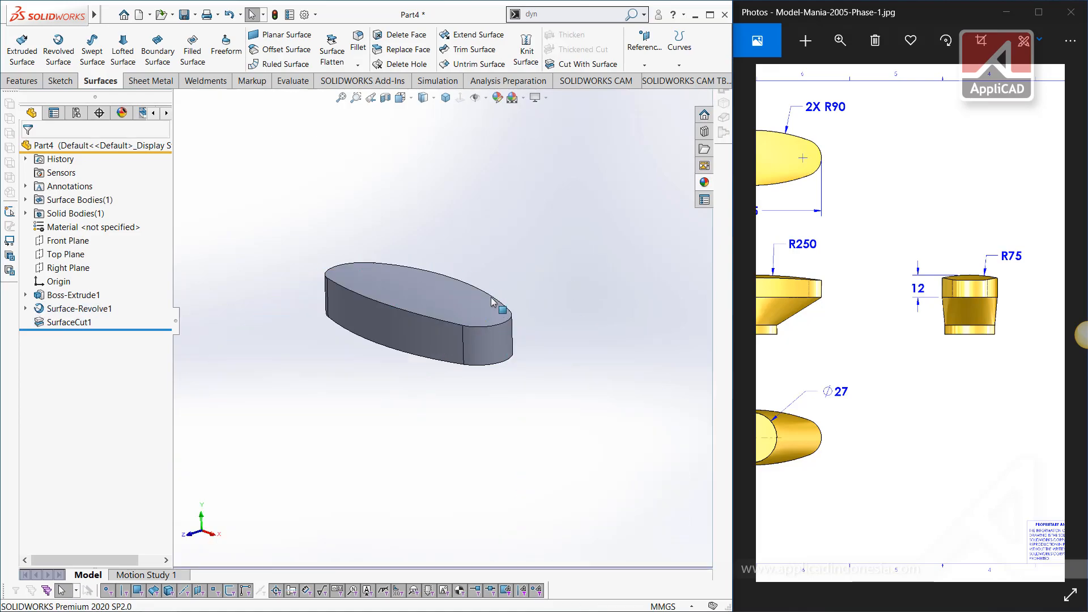
middle_click_drag(492, 303, 472, 280)
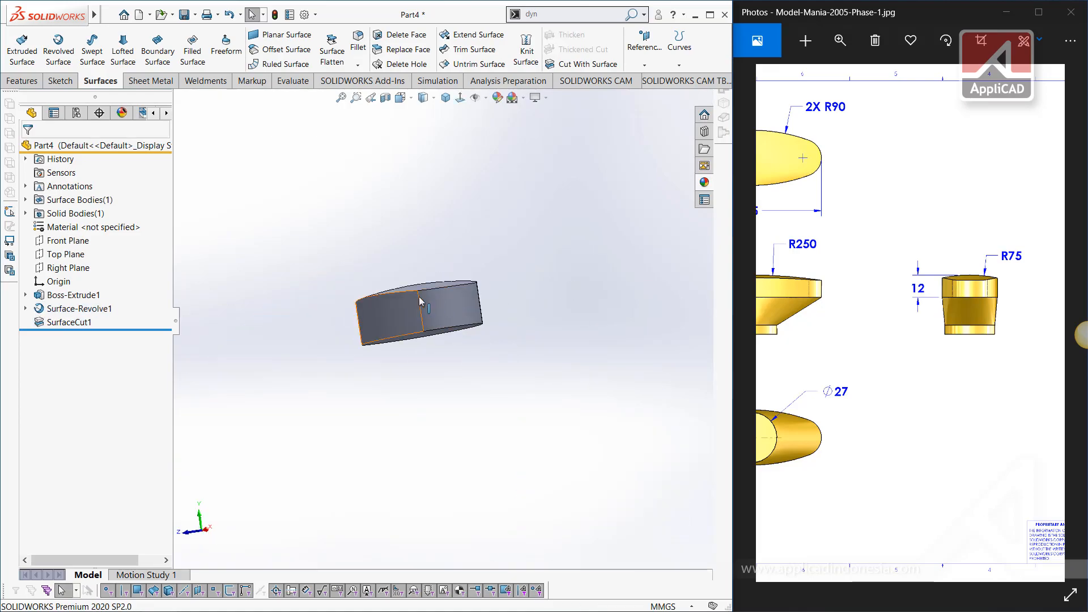
left_click(437, 332)
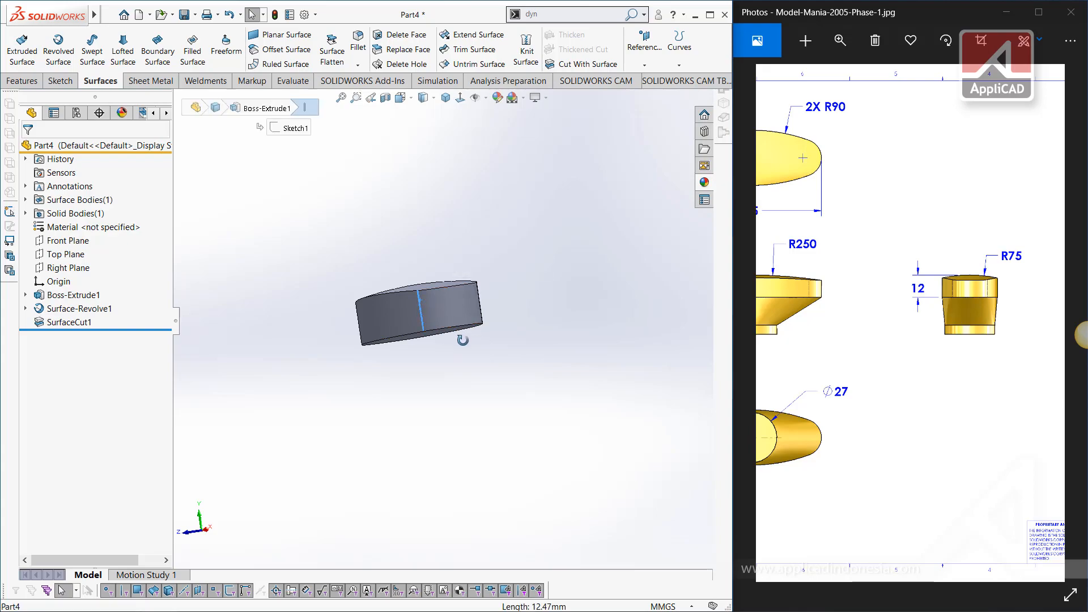
middle_click_drag(459, 335, 490, 340)
left_click(532, 207)
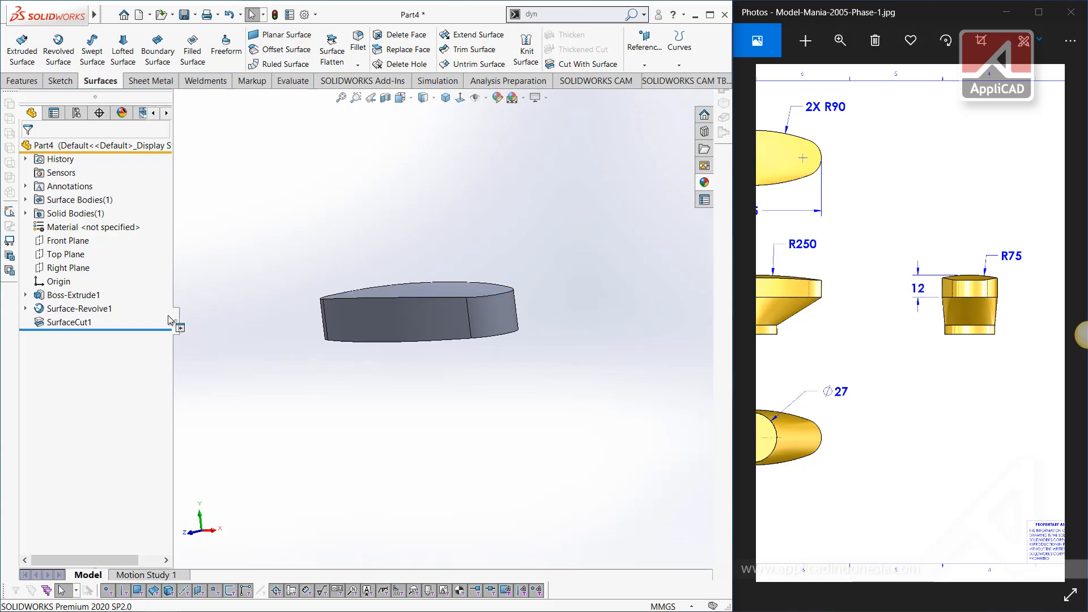
- Edit the base extrusion of the oval and set its depth to 12 mm
left_click(55, 295)
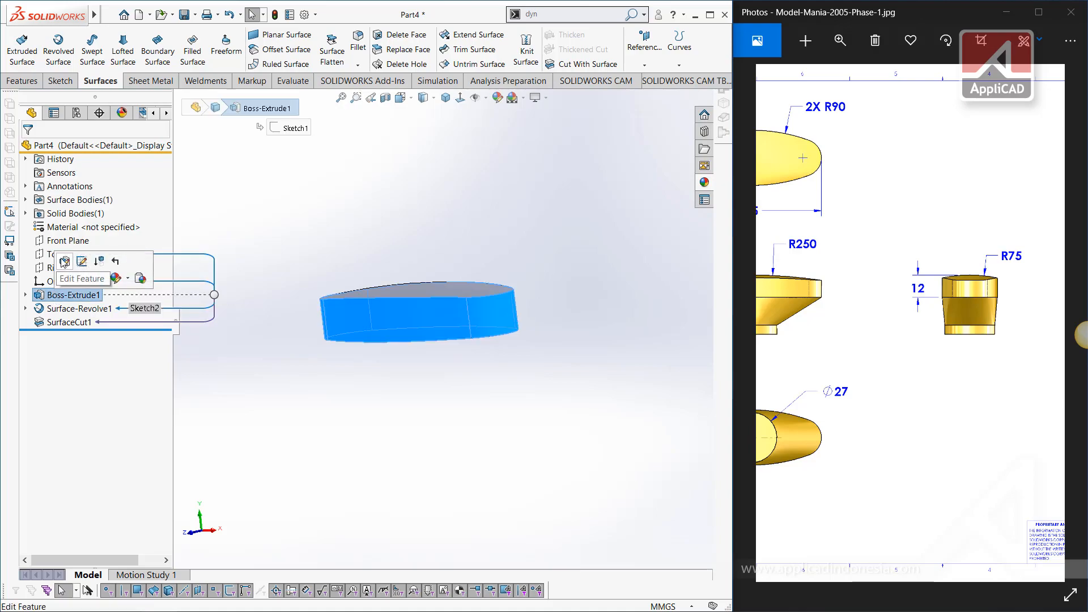
left_click(60, 259)
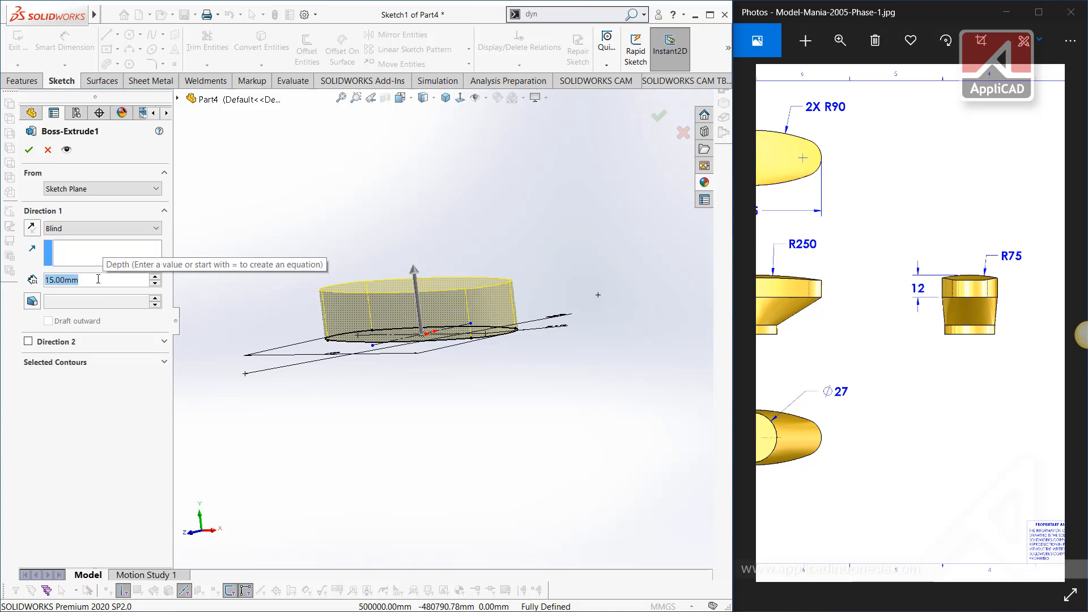
type("12")
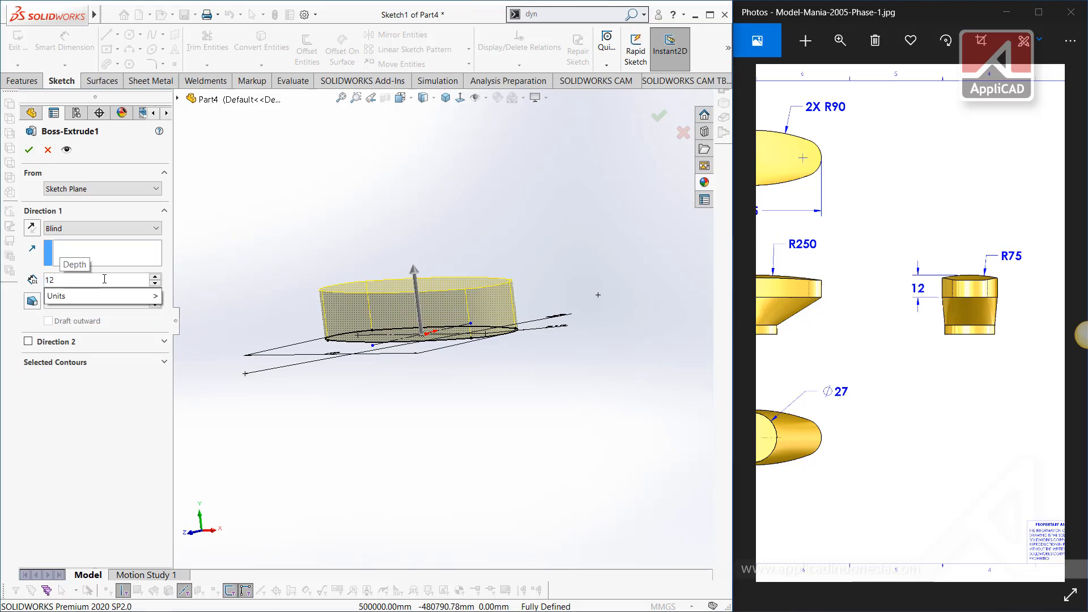
key("Return")
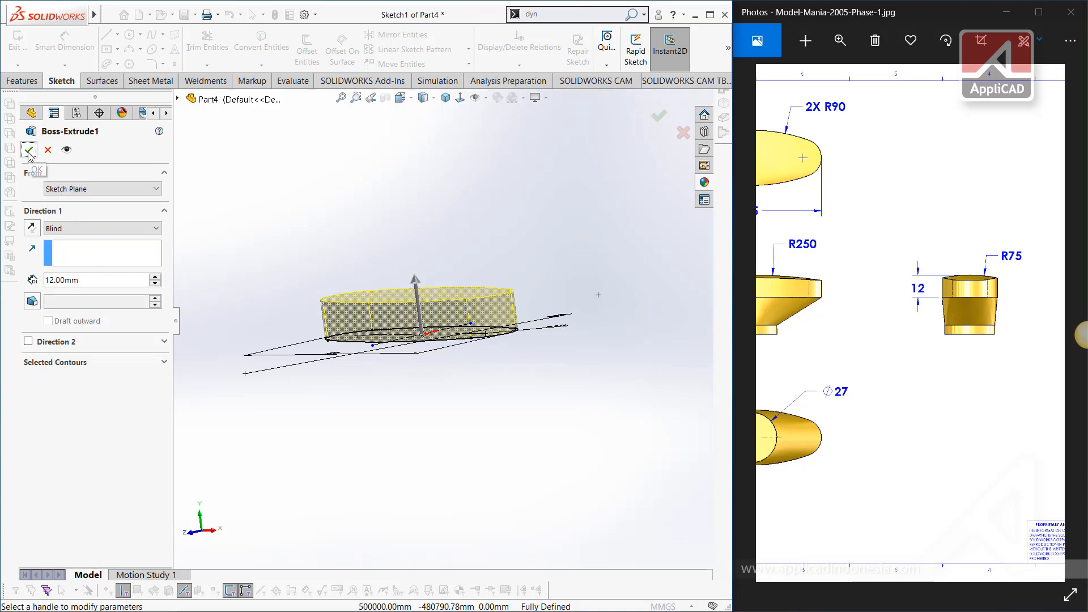
left_click(29, 150)
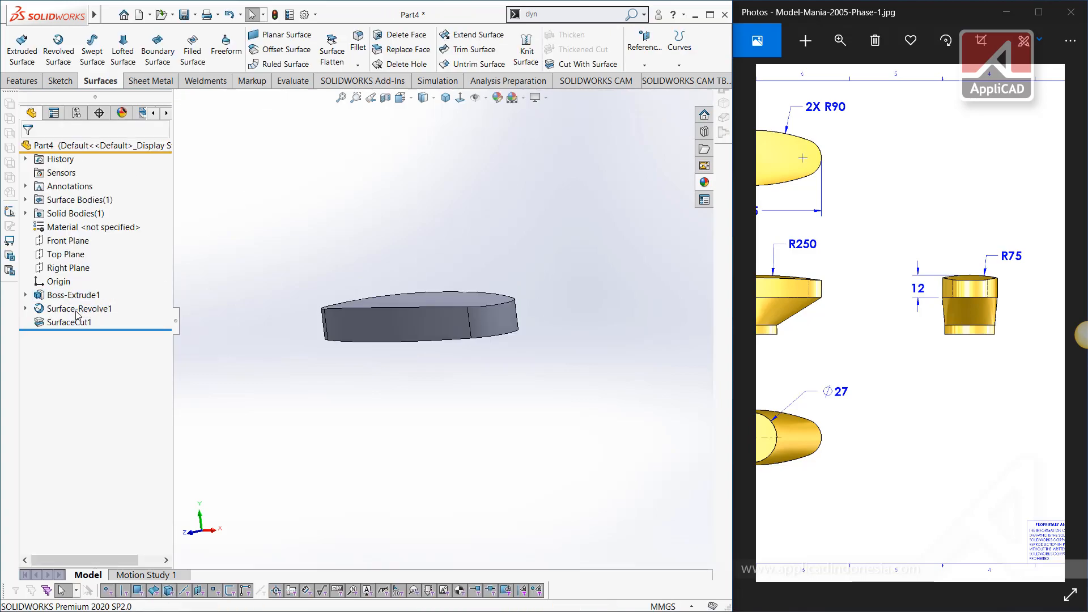
- Compare the cut body from the front with the drawing, and examine the drawing's side and front views
left_click(68, 310)
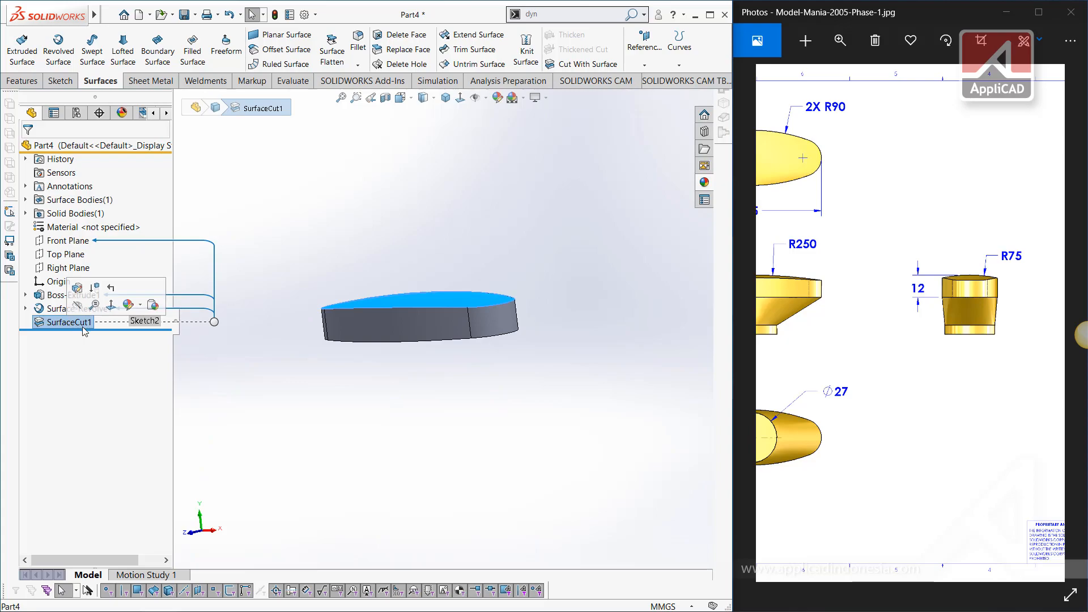
key("Escape")
mouse_move(326, 237)
middle_mouse_down()
mouse_move(400, 213)
mouse_move(372, 221)
middle_mouse_up()
left_click(974, 302)
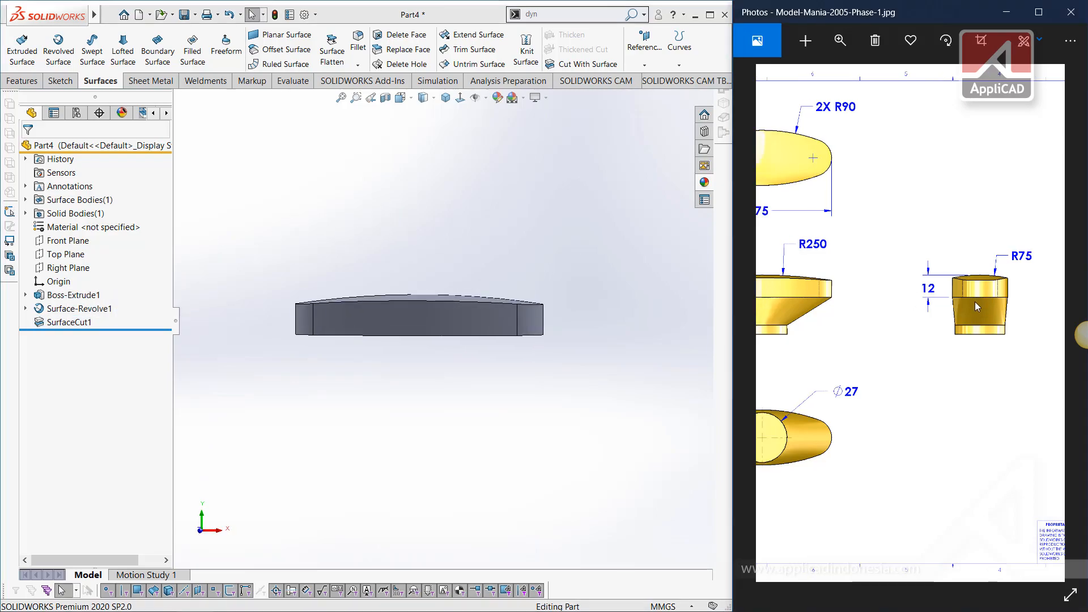
left_click_drag(975, 301, 1005, 296)
left_click_drag(878, 312, 950, 309)
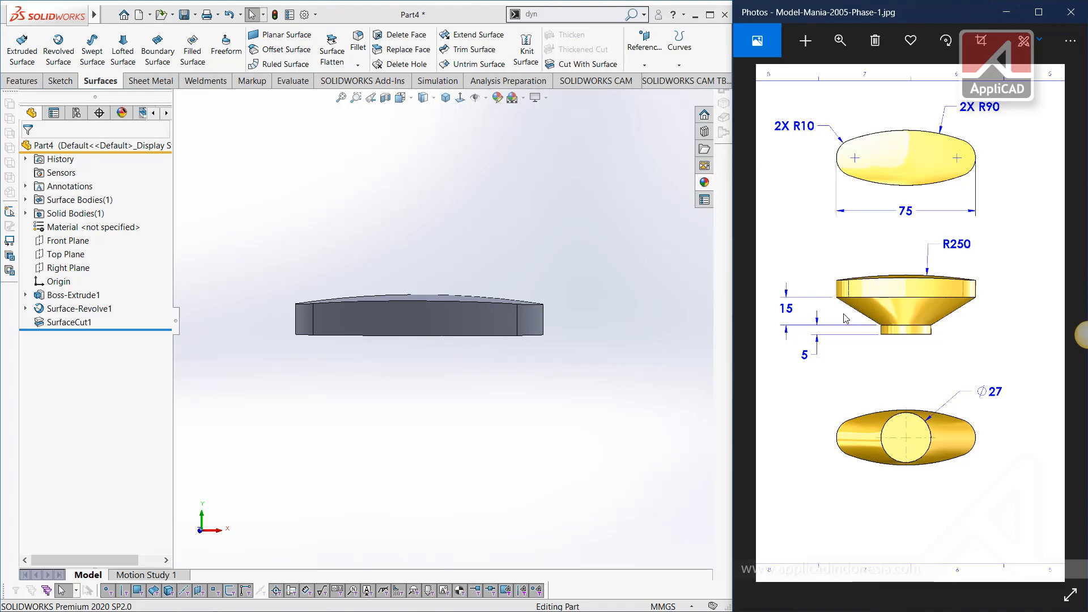
- Create a reference plane offset 15 mm below the Top Plane, under the oval body
middle_click_drag(508, 198, 425, 242)
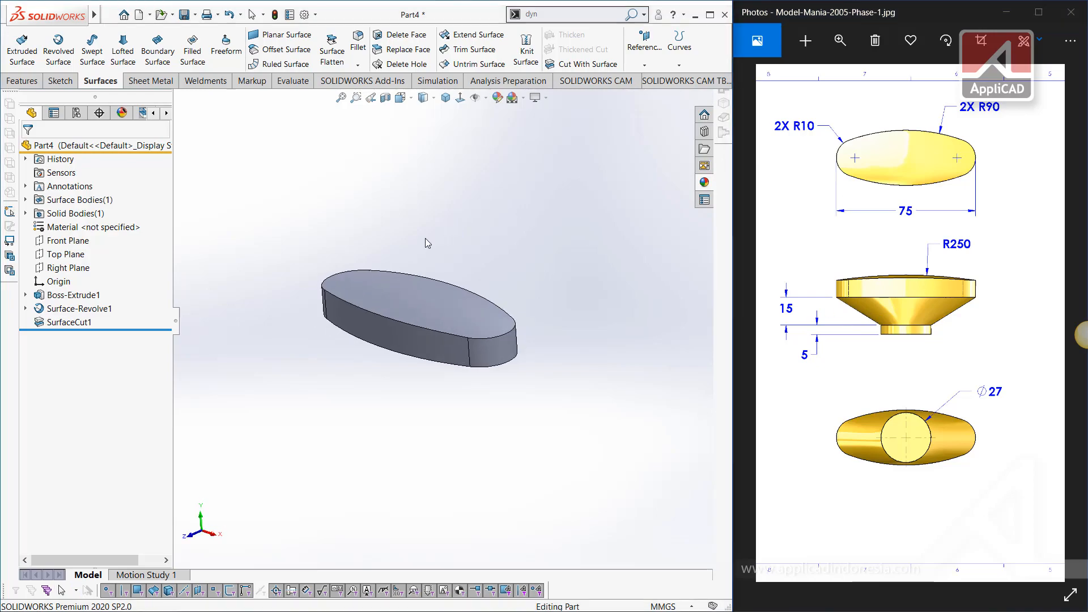
left_click(63, 254)
left_click(644, 64)
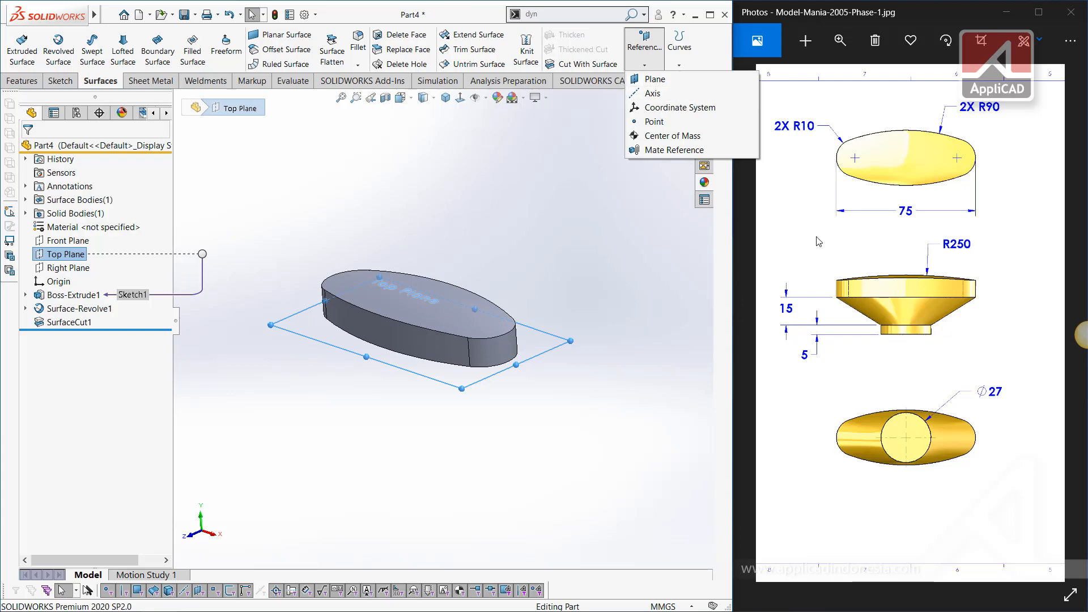
left_click(654, 79)
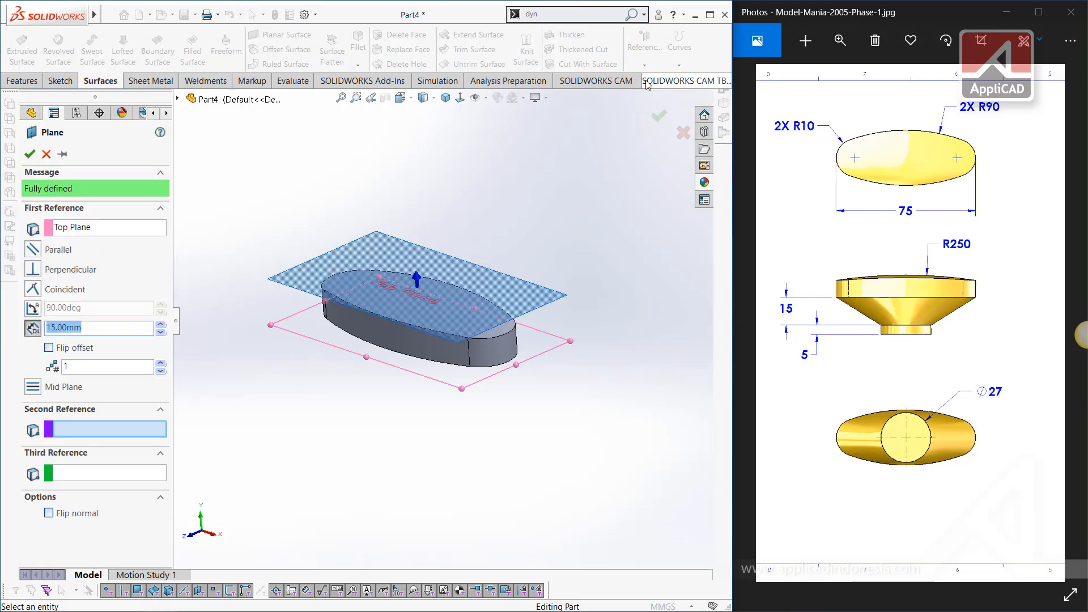
left_click(59, 349)
double_click(111, 328)
type("15")
key("Return")
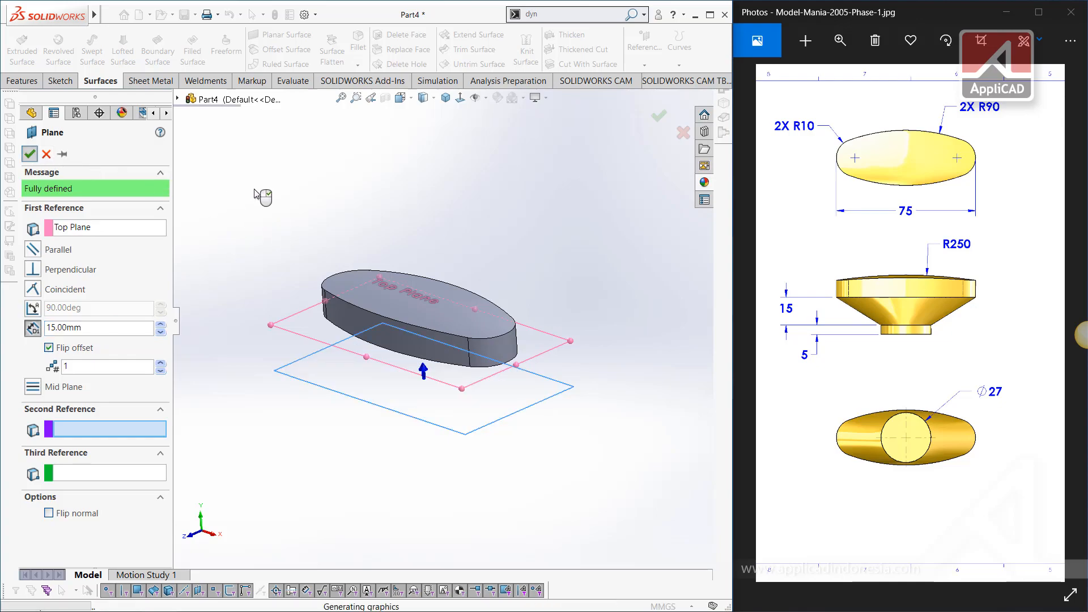
right_click(250, 191)
- Sketch a circle centred on the origin on the new offset plane and dimension its diameter to 27 mm
left_click(391, 391)
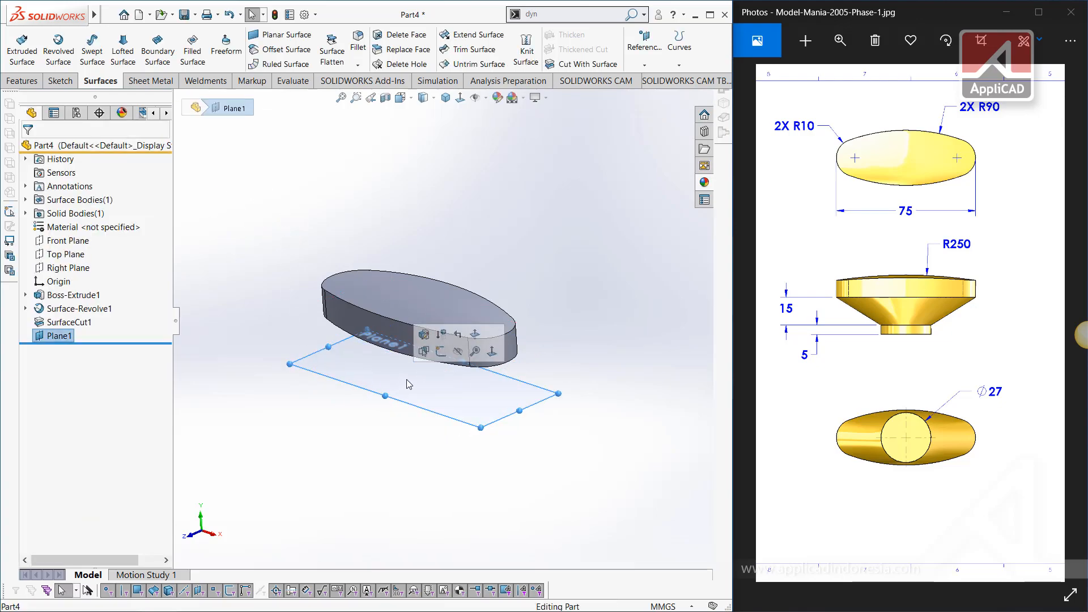
left_click(444, 356)
left_click(129, 35)
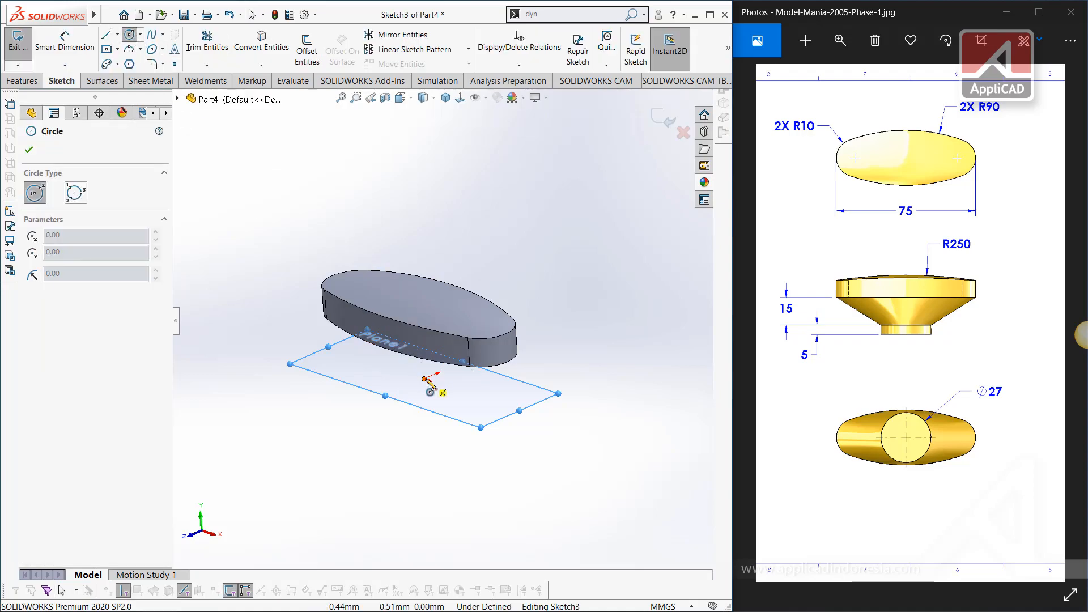
left_click(424, 379)
left_click(455, 390)
right_click_drag(487, 397, 500, 330)
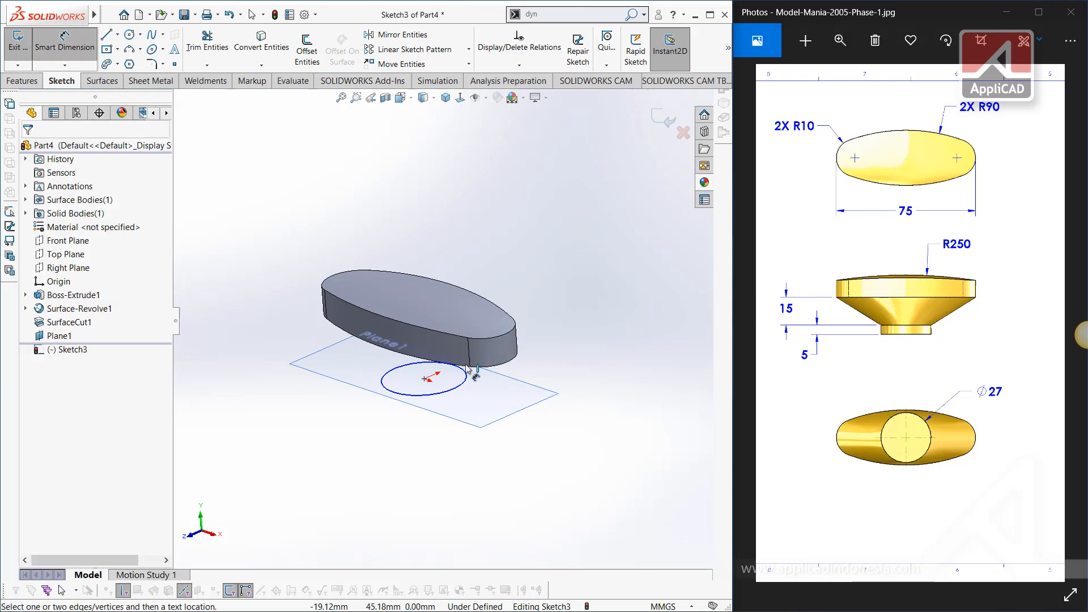
left_click(462, 383)
left_click(531, 379)
key("Return")
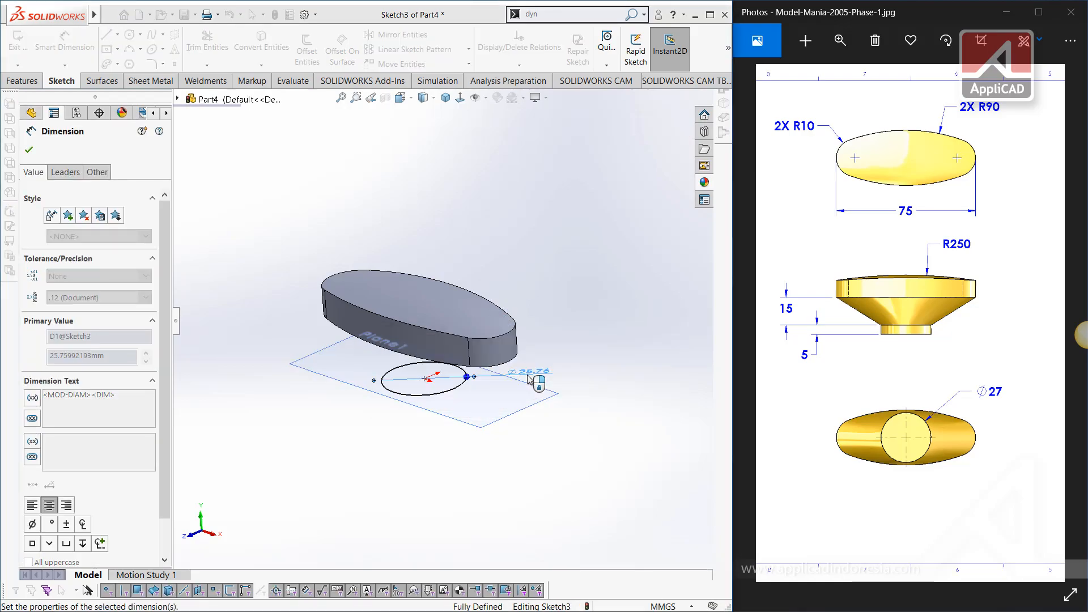
- Extrude the 27 mm circle 5 mm downward, away from the oval body
left_click(21, 81)
left_click(17, 53)
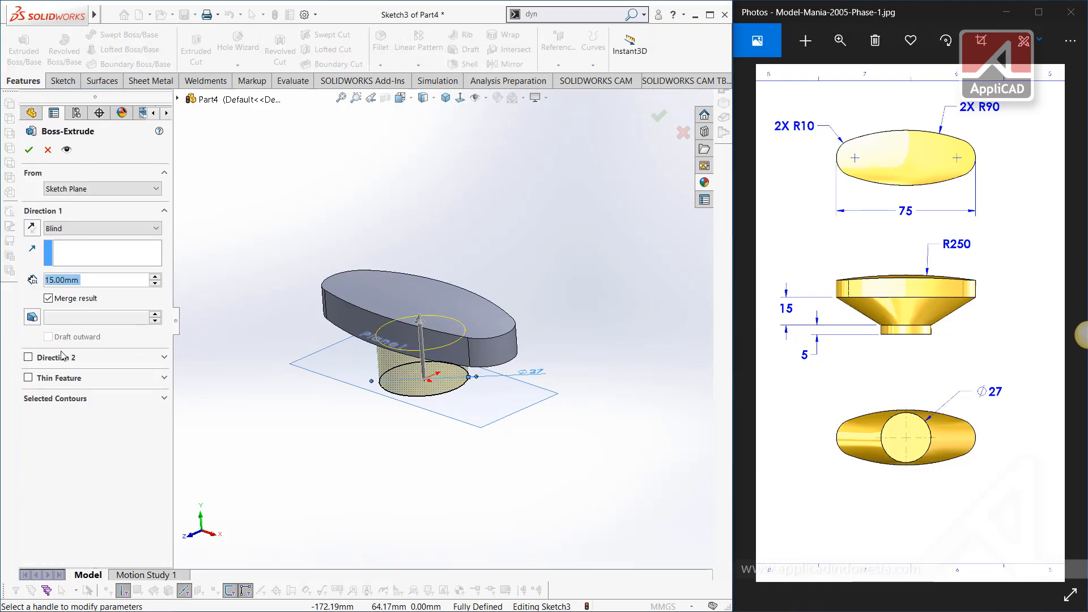
left_click(32, 227)
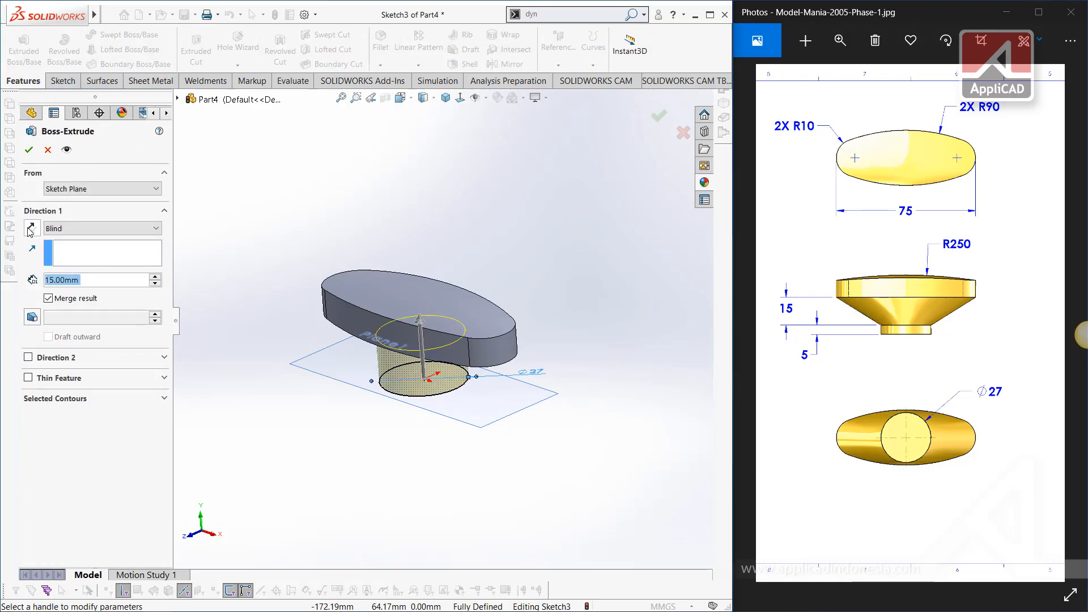
left_click(92, 280)
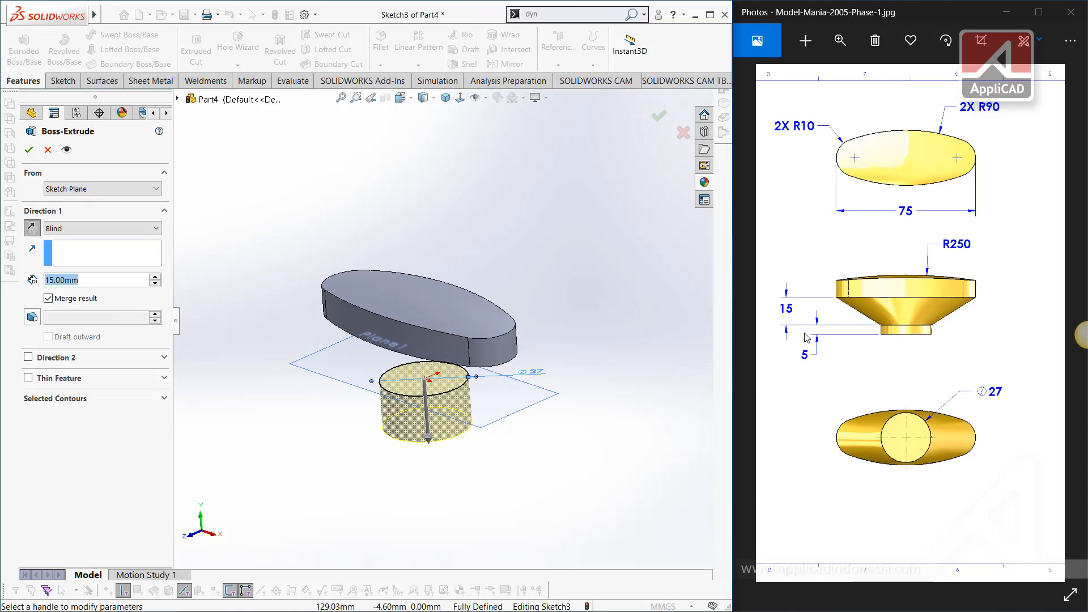
type("5")
key("Return")
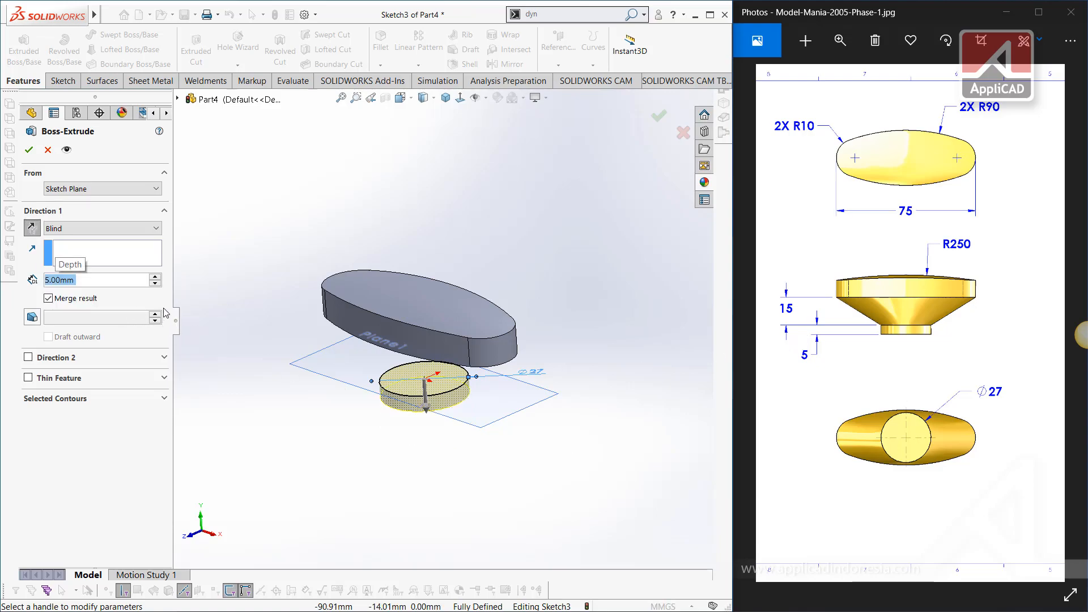
left_click(29, 149)
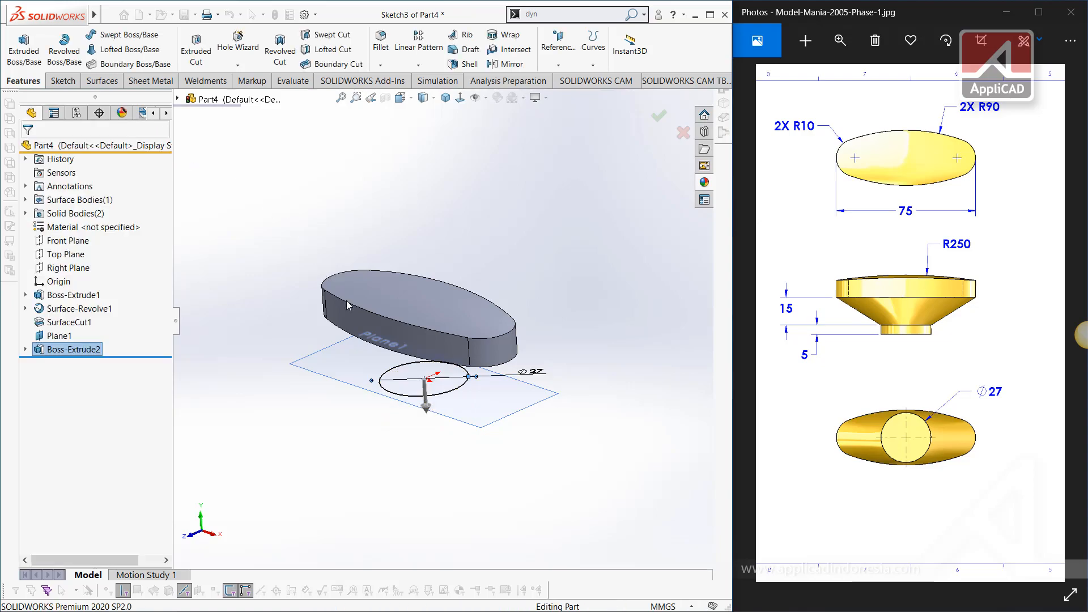
- Inspect the part's solid bodies, highlighting the domed oval body and checking it against the lower disk
left_click(334, 374)
left_click(379, 313)
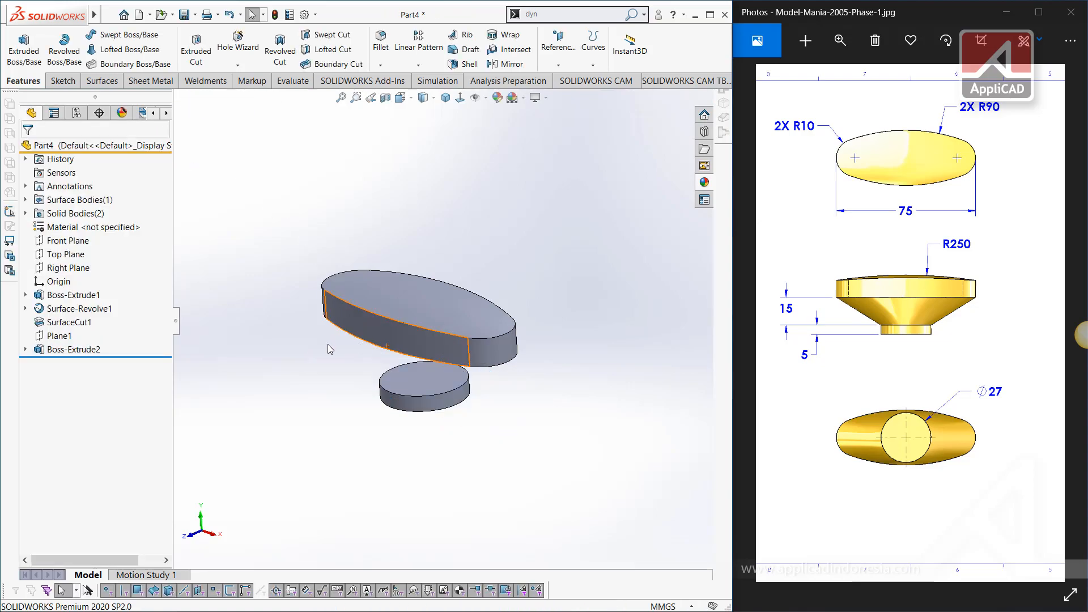
left_click(26, 213)
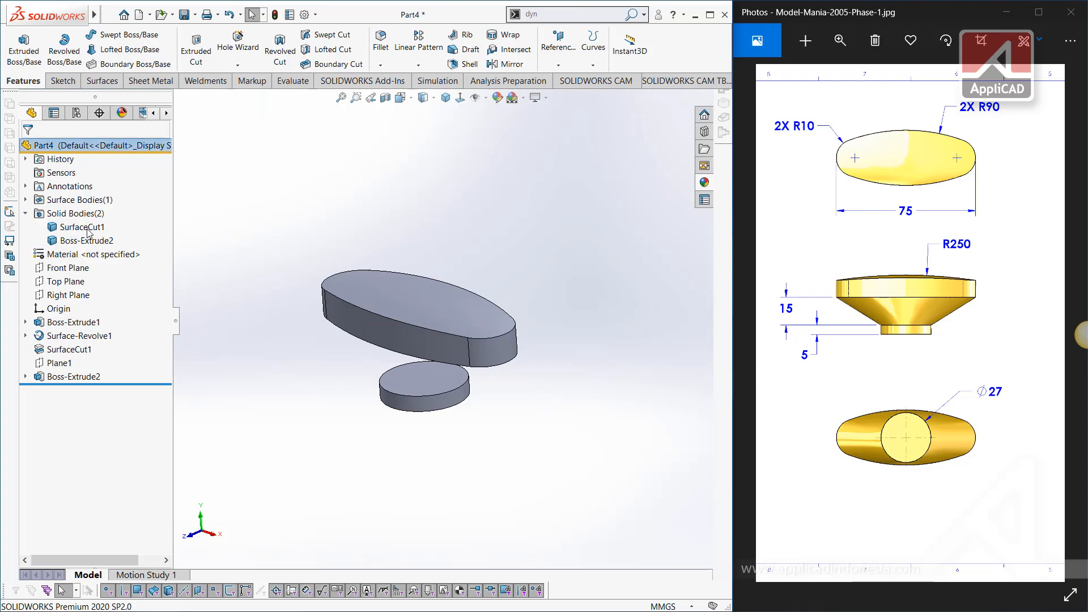
left_click(81, 229)
left_click(73, 243)
left_click(57, 228)
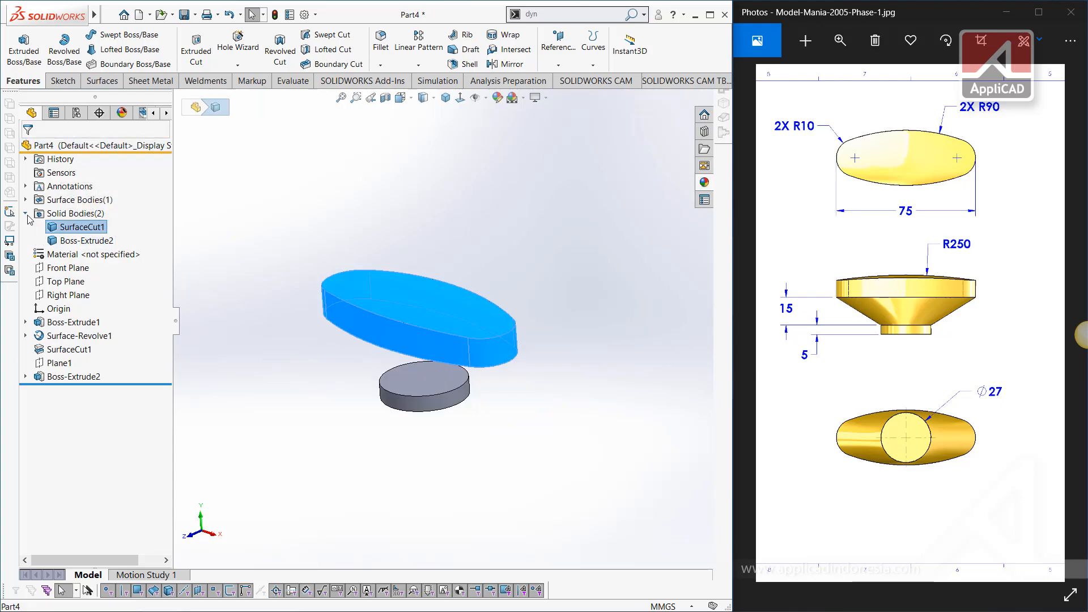
left_click(25, 214)
left_click(267, 244)
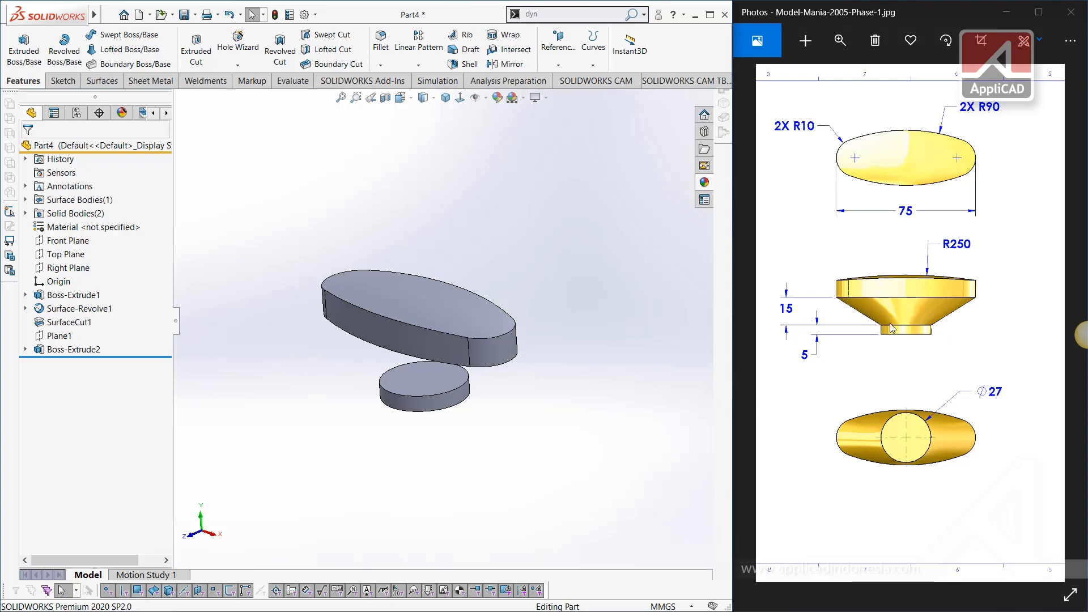
- Loft a solid between the disk's upper circular edge and the closed bottom edge loop of the oval body, merging the result
left_click(111, 54)
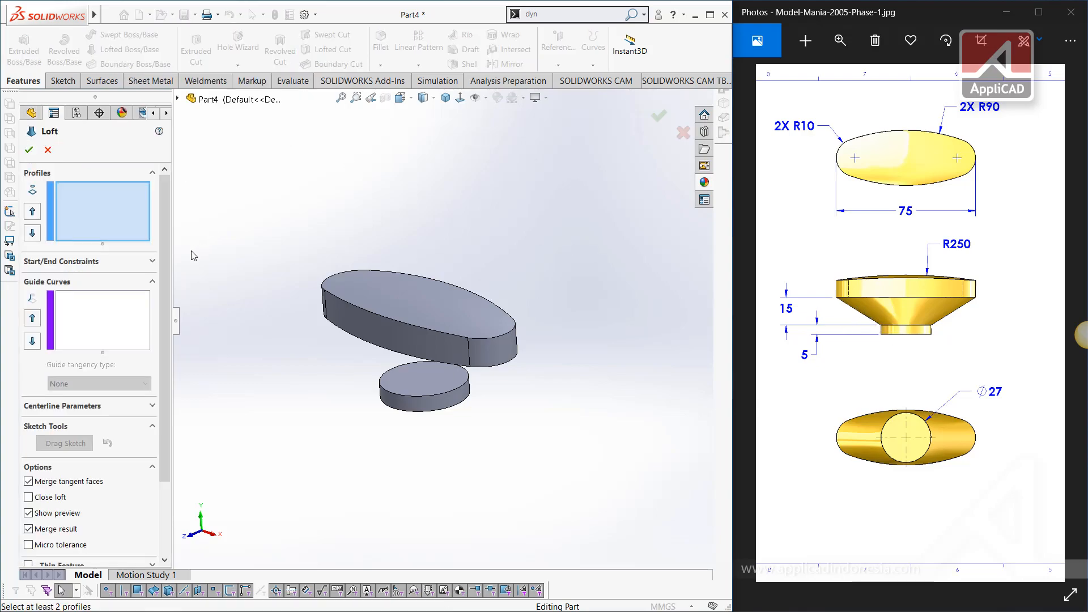
left_click(387, 395)
middle_click_drag(344, 329, 342, 293)
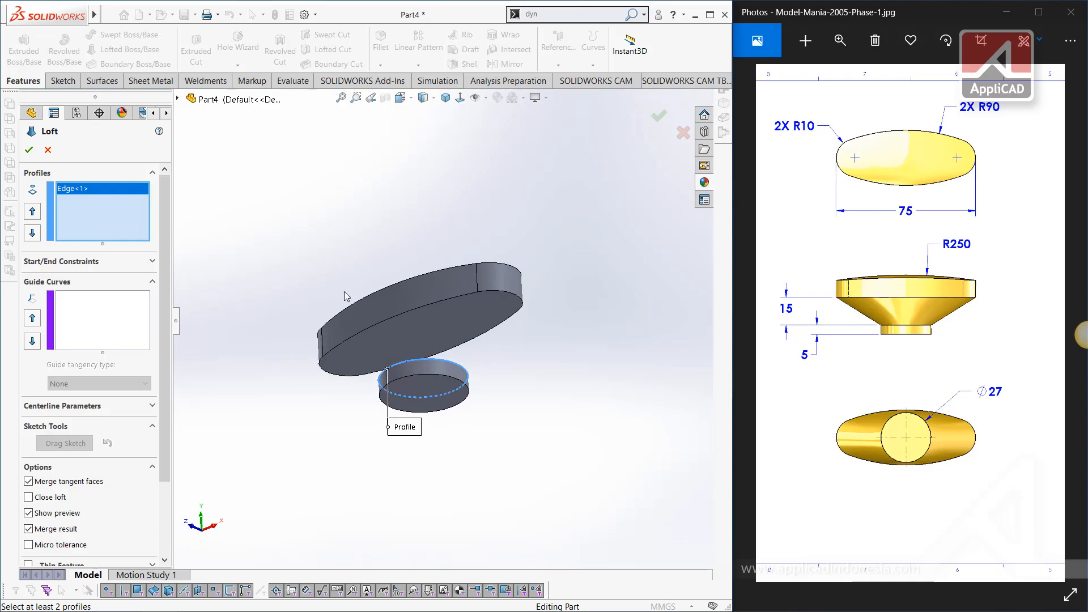
right_click(369, 333)
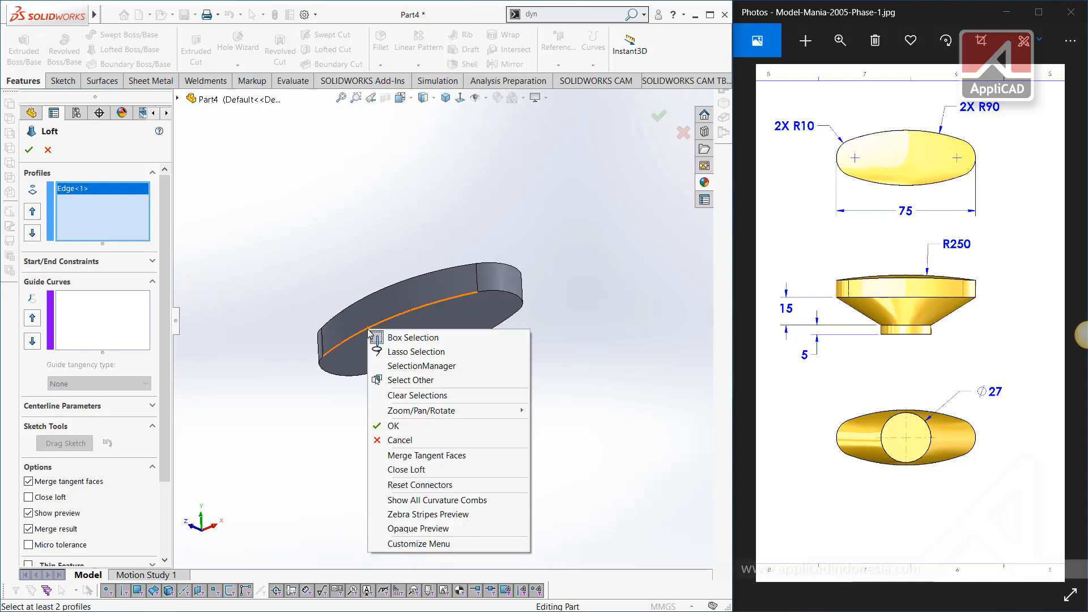
left_click(399, 369)
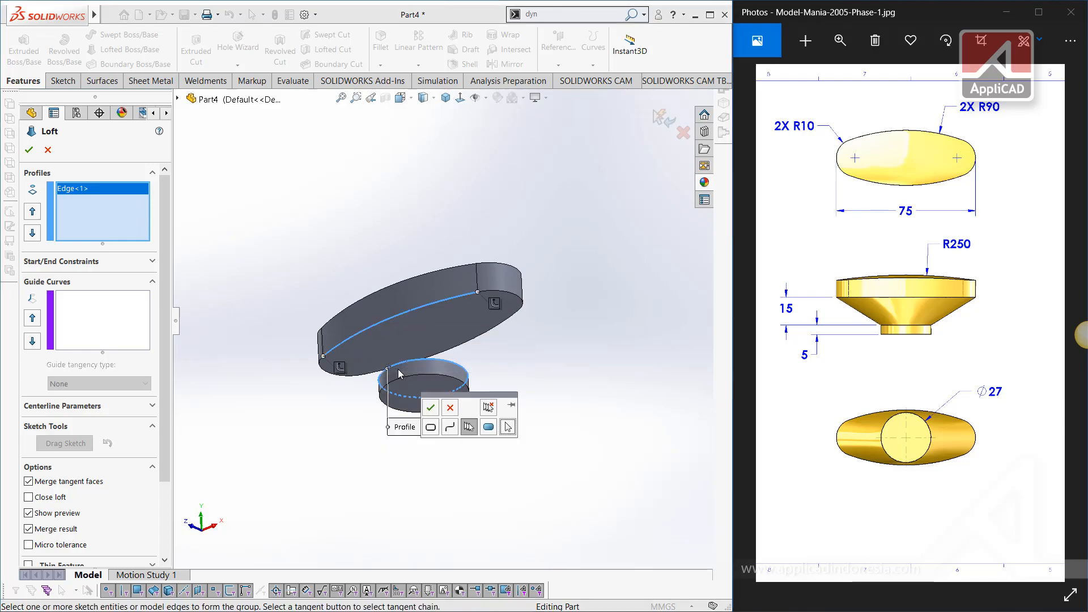
left_click(358, 337)
left_click(495, 305)
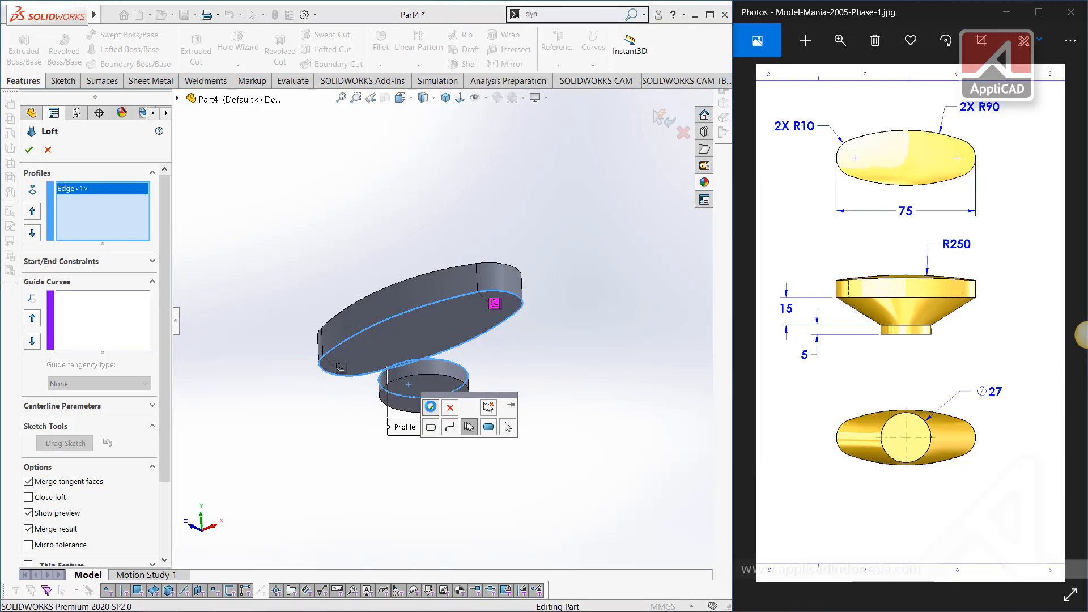
left_click(430, 407)
middle_click_drag(350, 310, 414, 306)
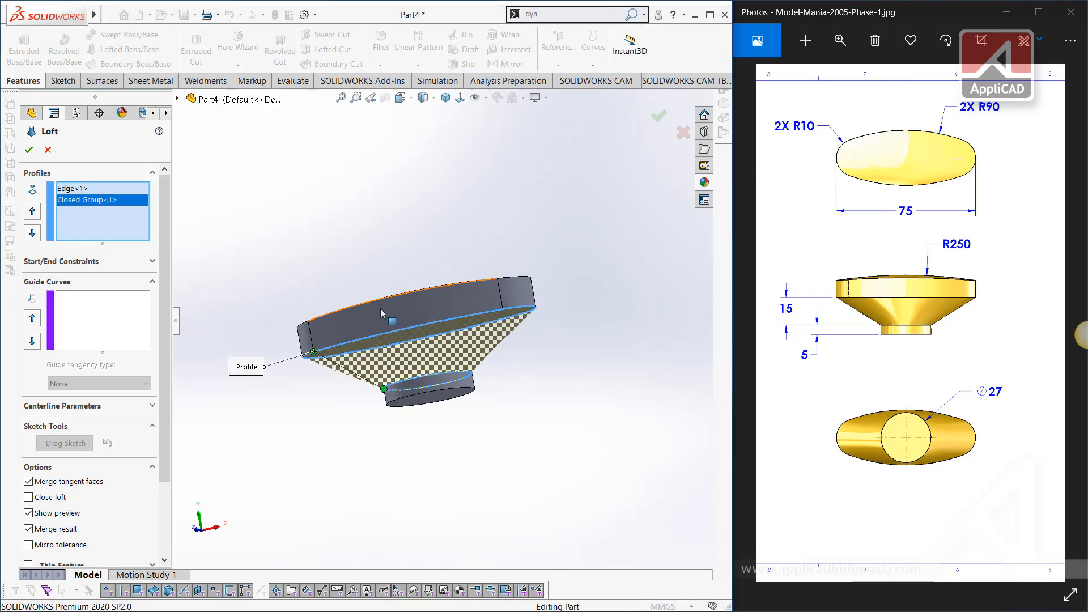
left_click(29, 149)
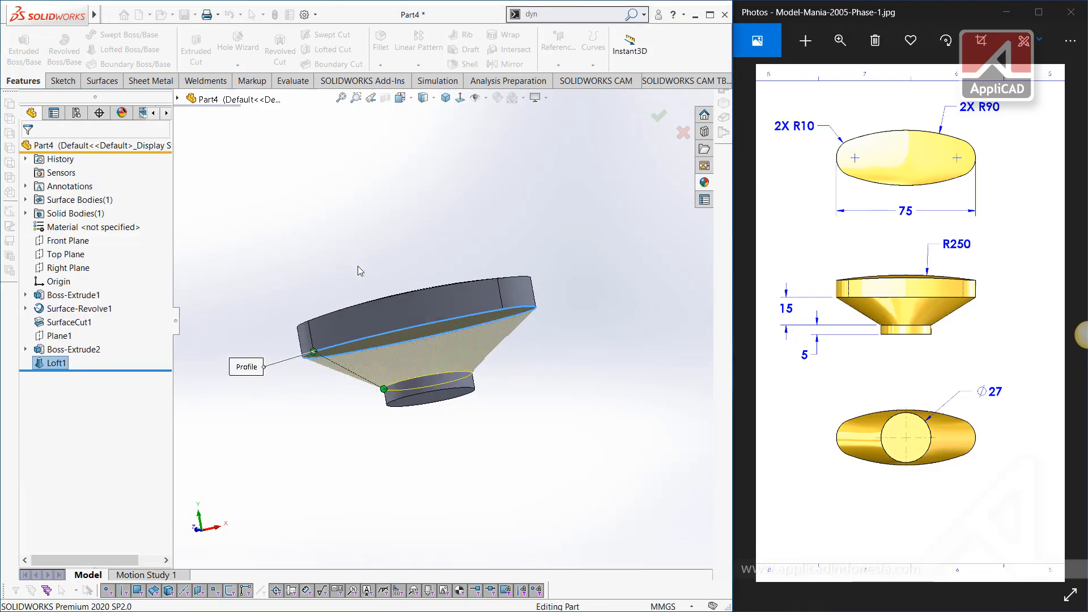
mouse_move(358, 270)
middle_mouse_down()
mouse_move(479, 243)
mouse_move(396, 261)
mouse_move(412, 281)
mouse_move(455, 294)
middle_mouse_up()
left_click(446, 98)
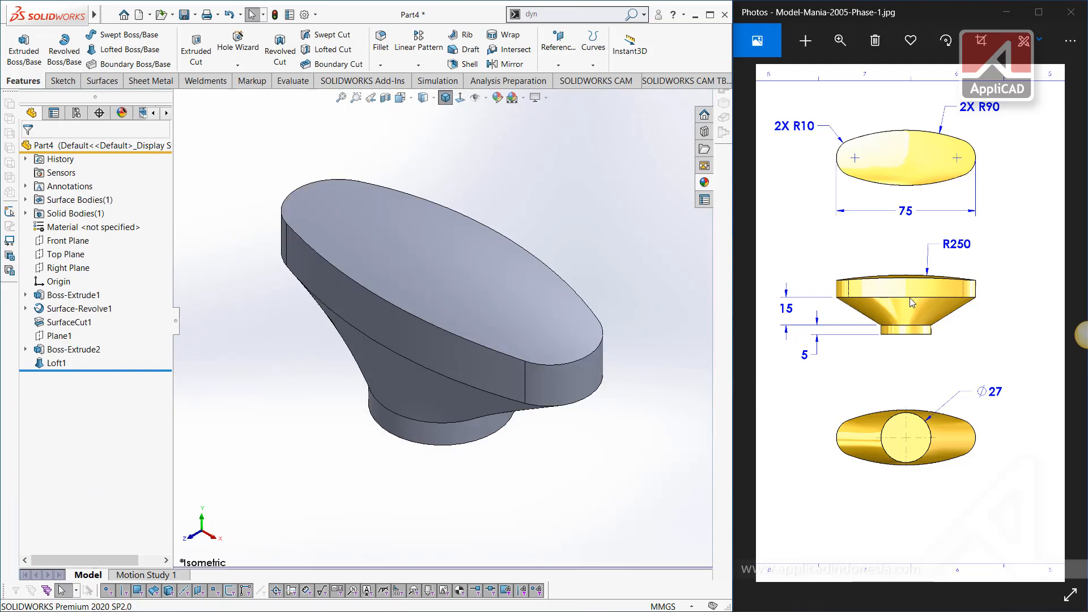
- Open the Phase 2 drawing image and examine its section view, drafts and filleted pockets
scroll(966, 272, "down", 3)
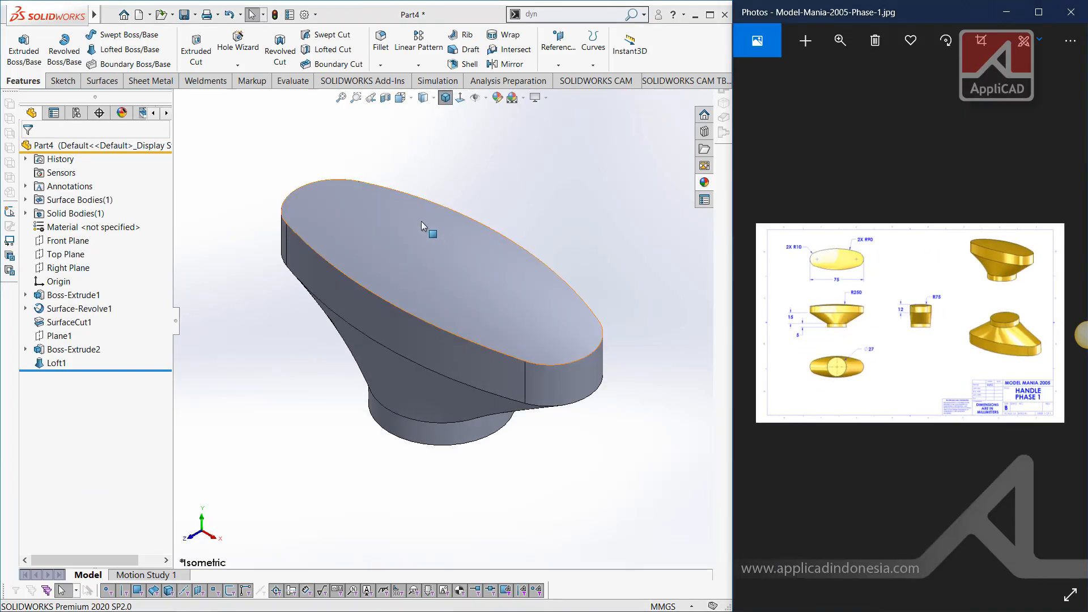
left_click(1029, 320)
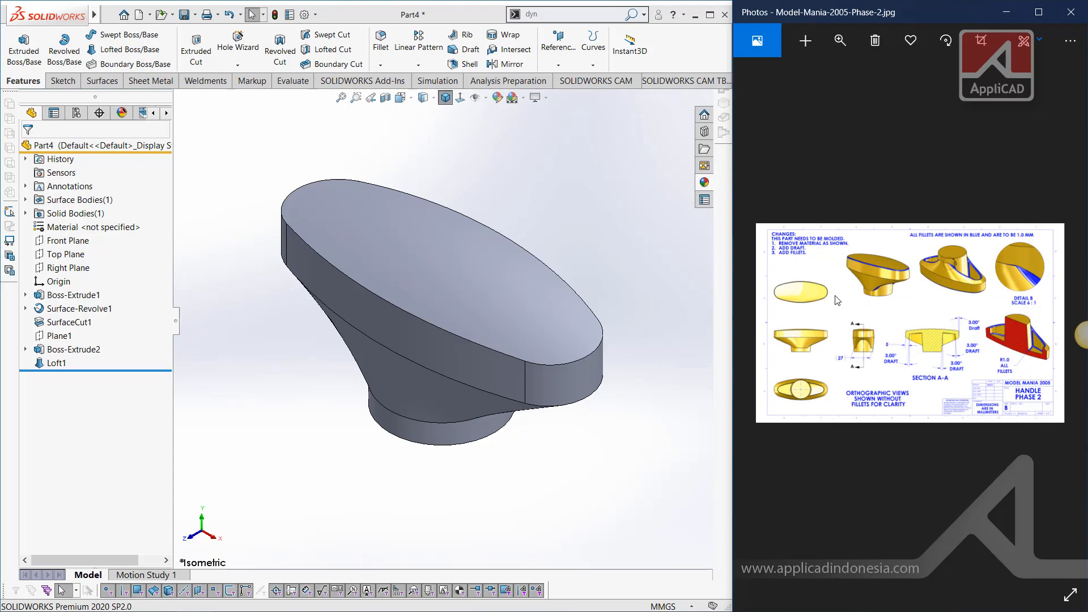
scroll(837, 301, "up", 3, "ctrl")
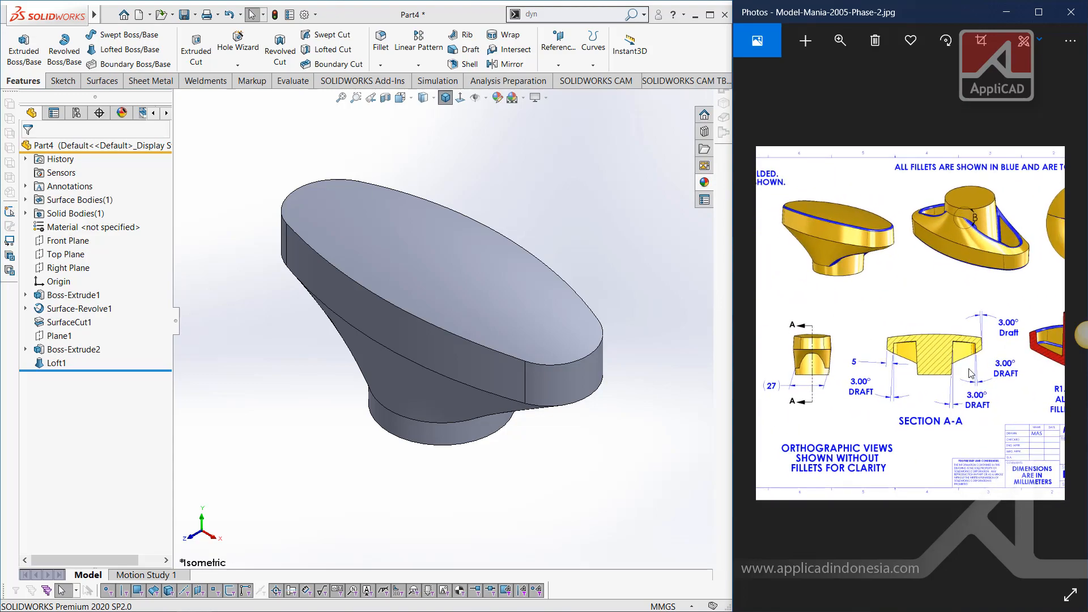
scroll(961, 368, "up", 4, "ctrl")
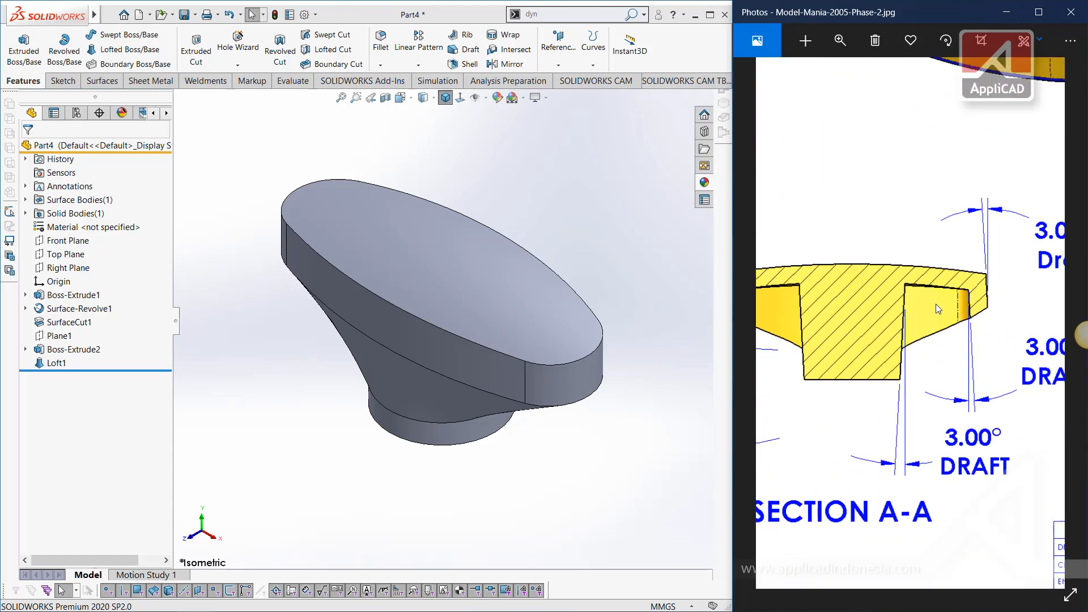
scroll(906, 306, "up", 4)
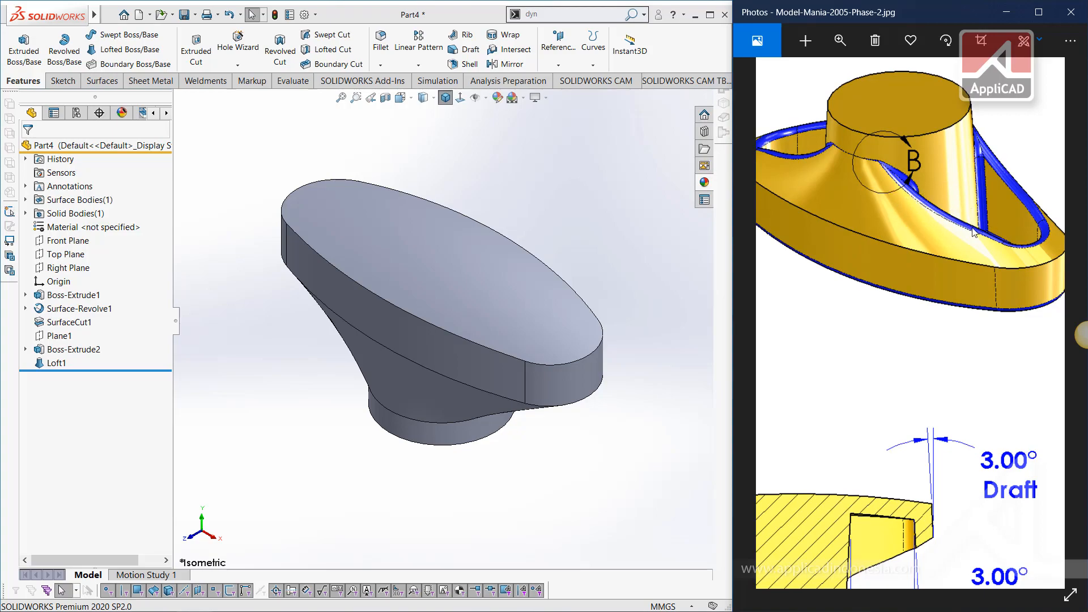
scroll(841, 323, "down", 5)
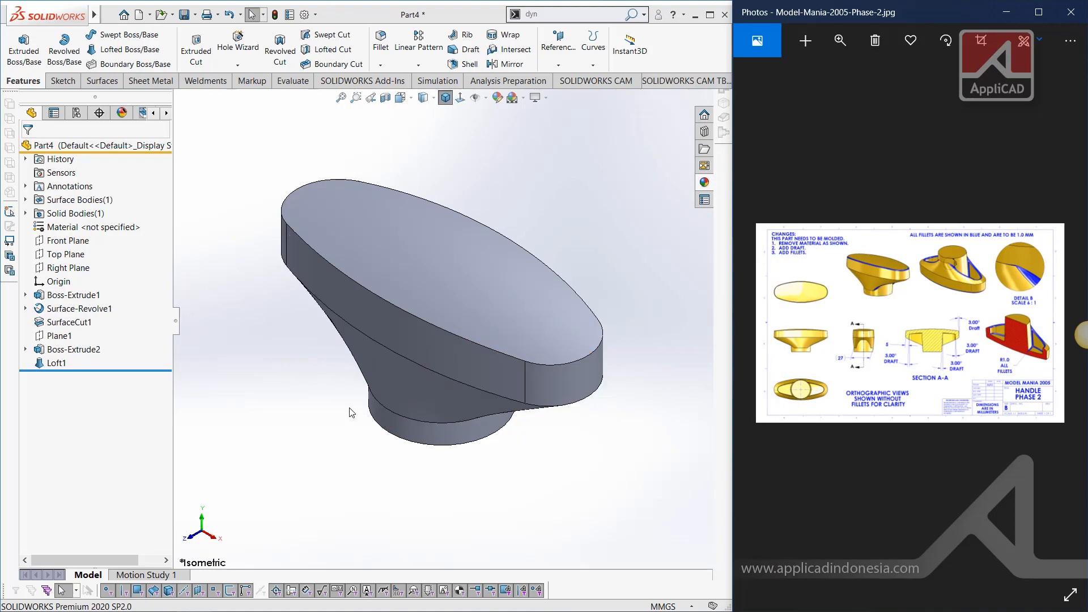
- Delete the 5 mm disk extrusion beneath the loft while keeping its circle sketch, ignoring the loft's rebuild error
middle_click_drag(308, 435, 340, 364)
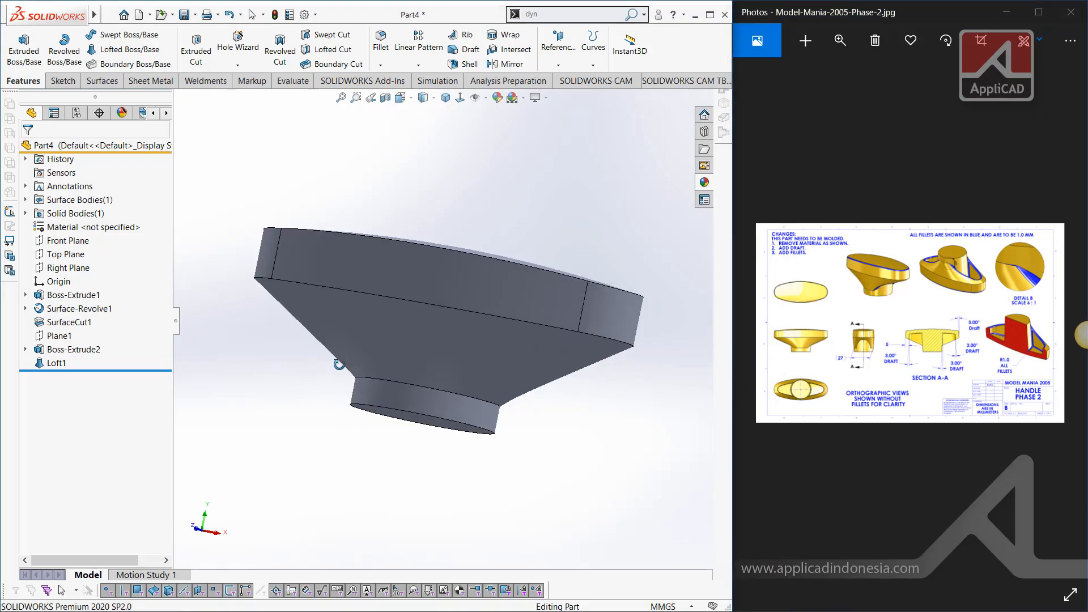
left_click(61, 352)
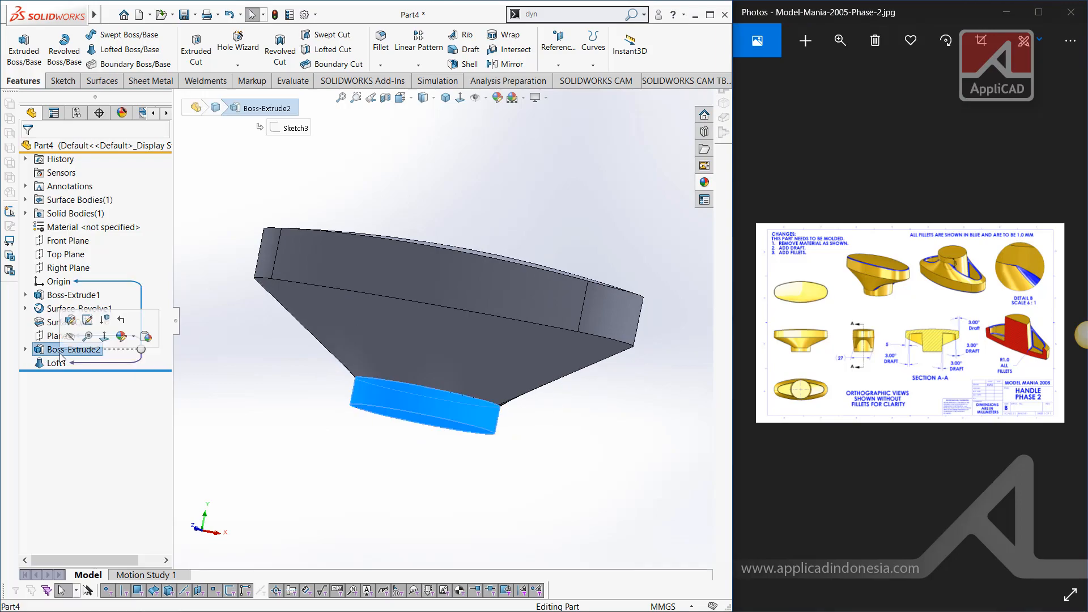
left_click(199, 368)
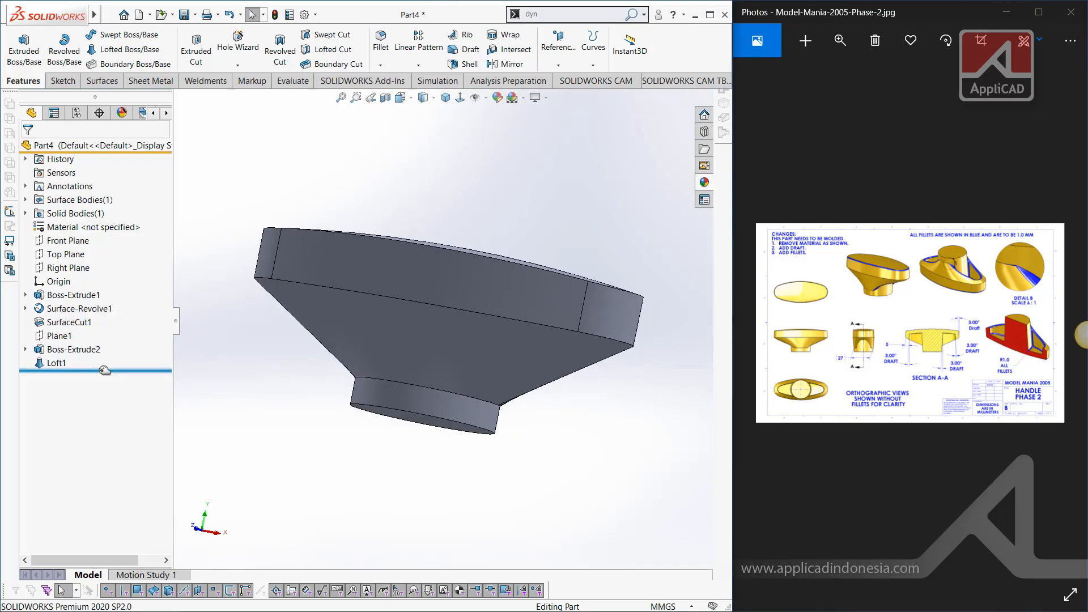
left_click(63, 351)
key("Delete")
key("Return")
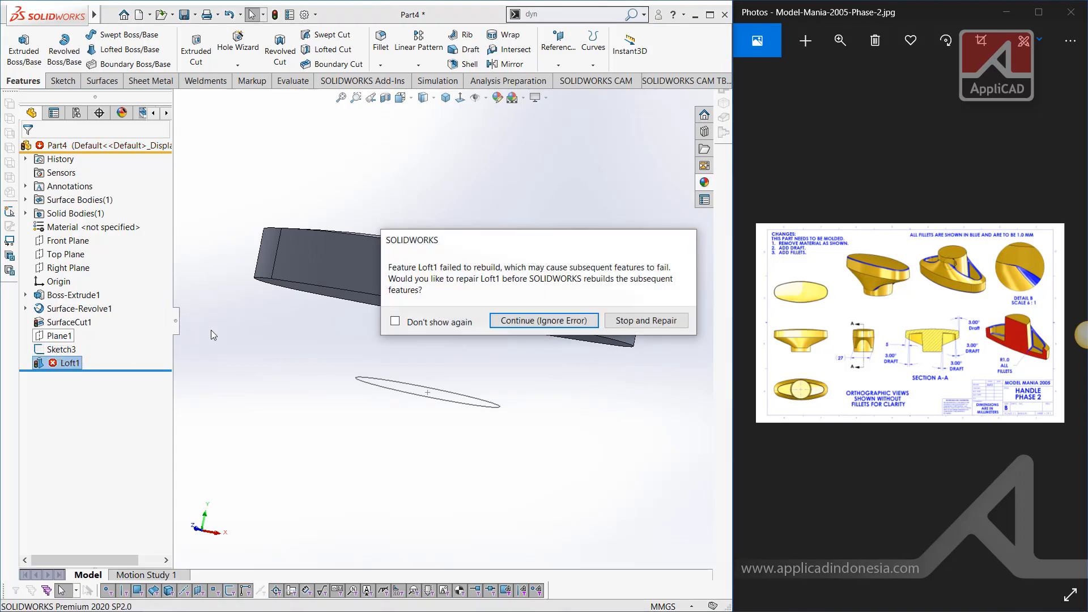
key("Return")
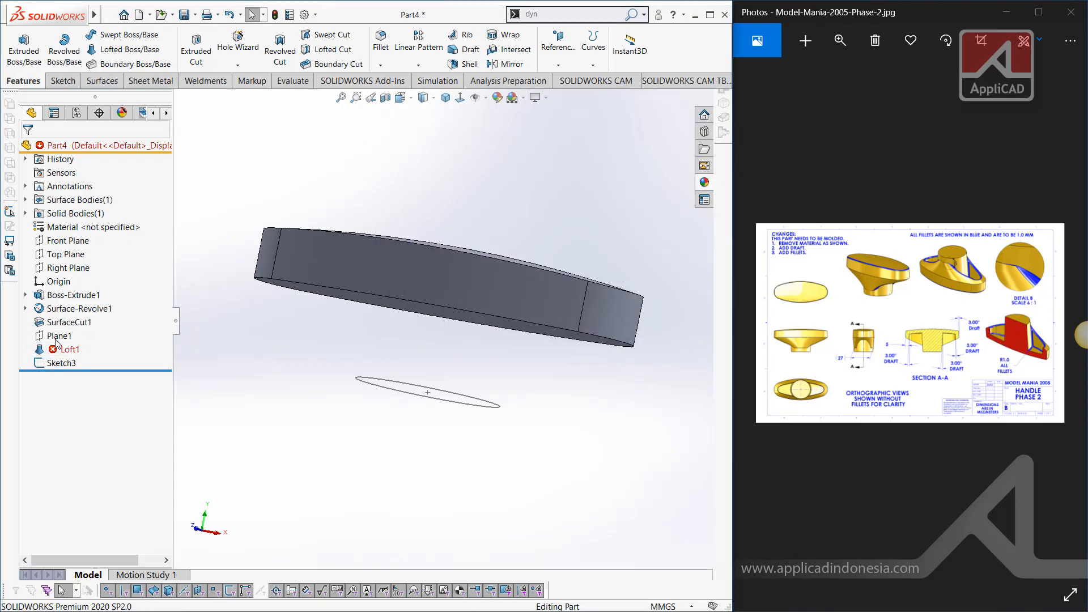
left_click(50, 352)
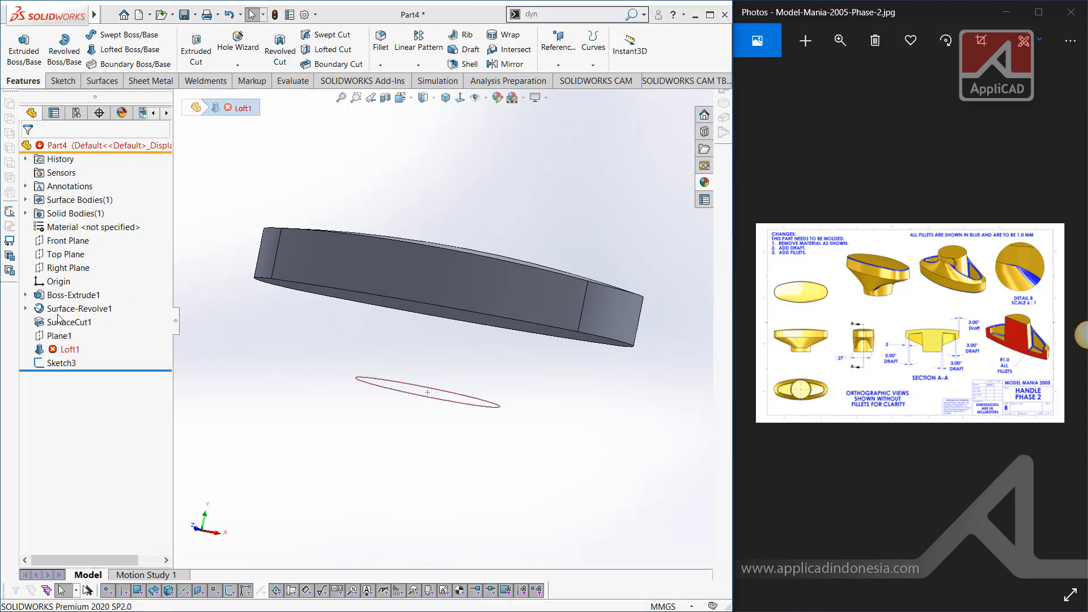
left_click(85, 190)
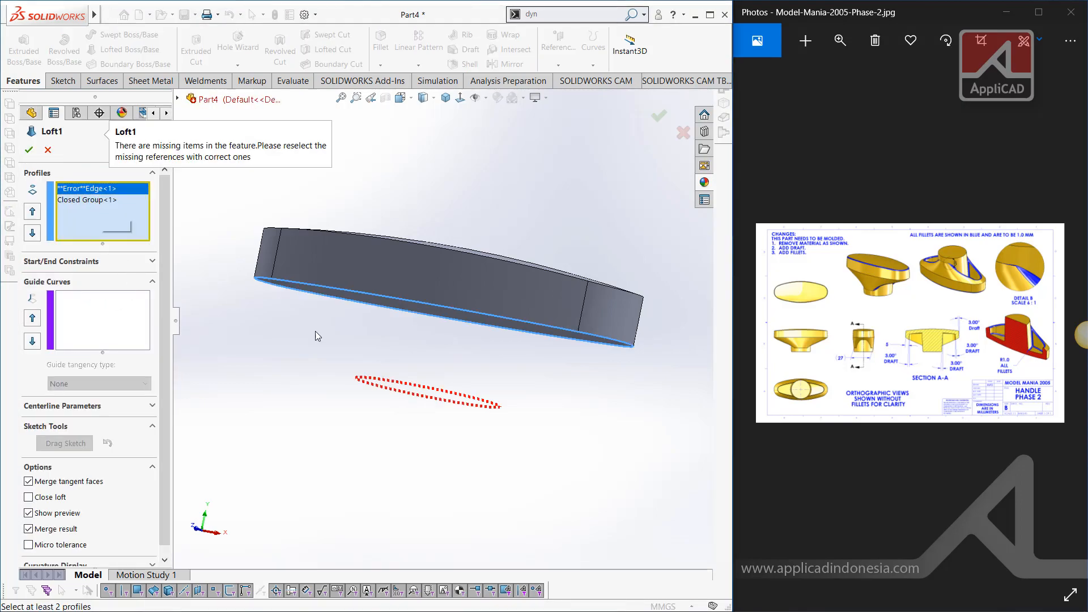
mouse_move(408, 408)
middle_mouse_down()
mouse_move(406, 427)
mouse_move(347, 383)
middle_mouse_up()
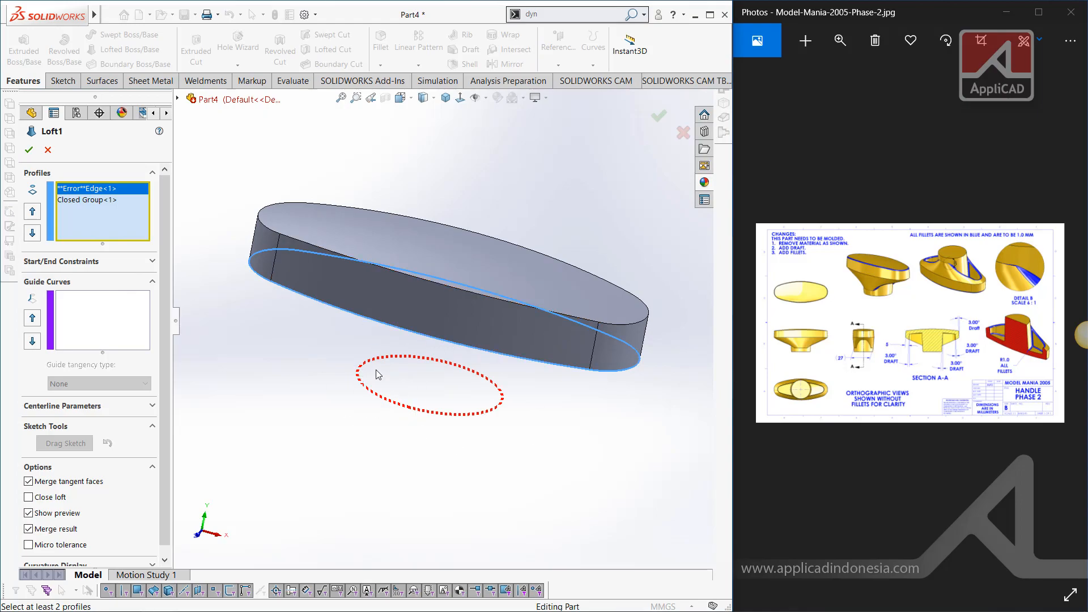
right_click(75, 193)
left_click(99, 212)
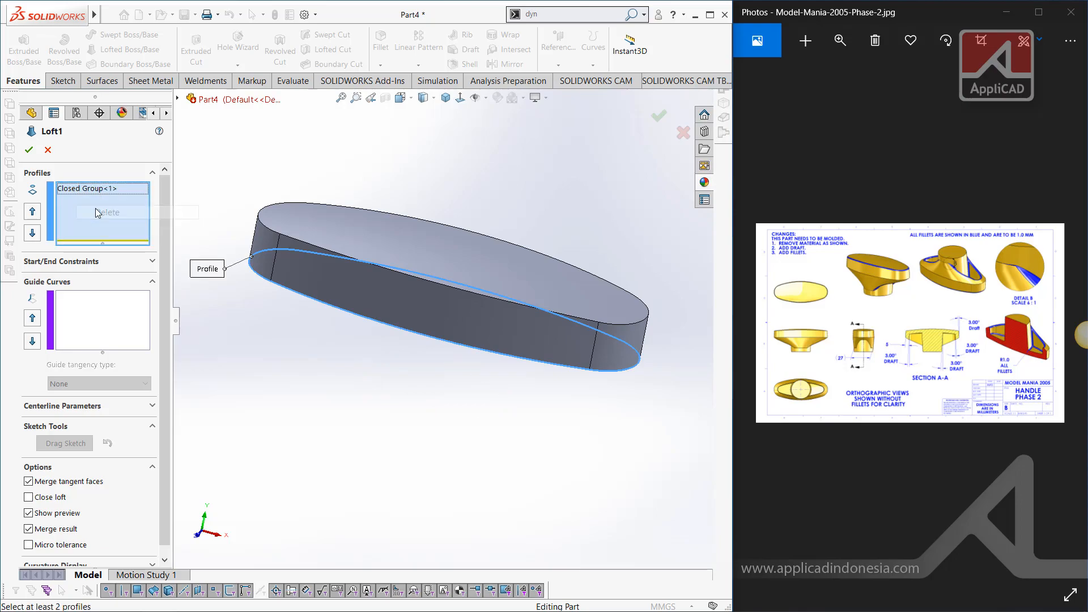
left_click(178, 100)
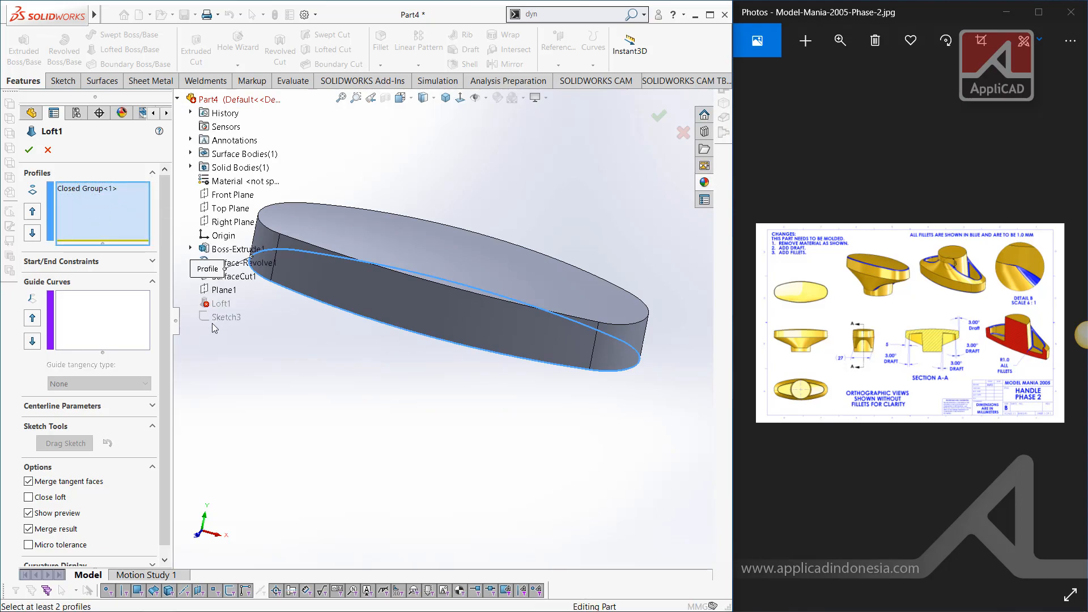
left_click(47, 150)
- Reorder the circle sketch ahead of the loft and replace the loft's missing edge profile with that sketch
left_click_drag(60, 365, 48, 341)
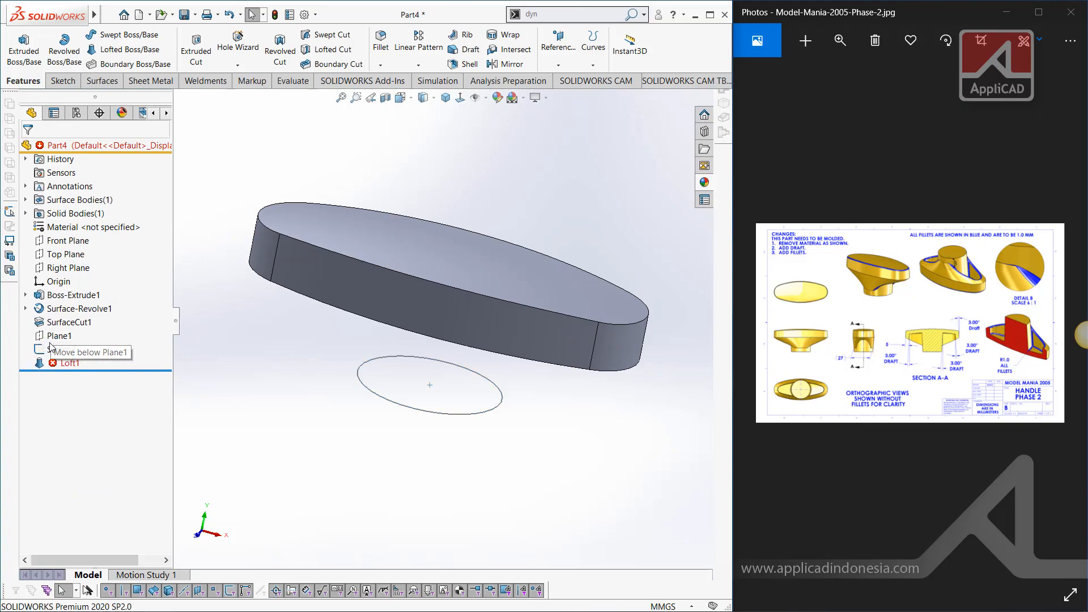
left_click(51, 366)
left_click(60, 330)
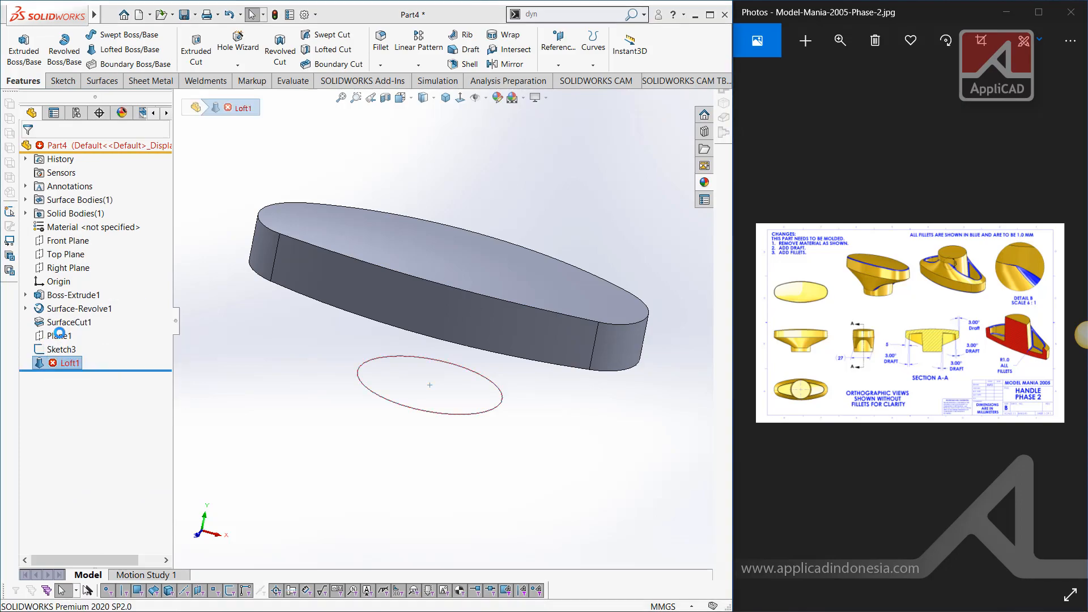
right_click(85, 189)
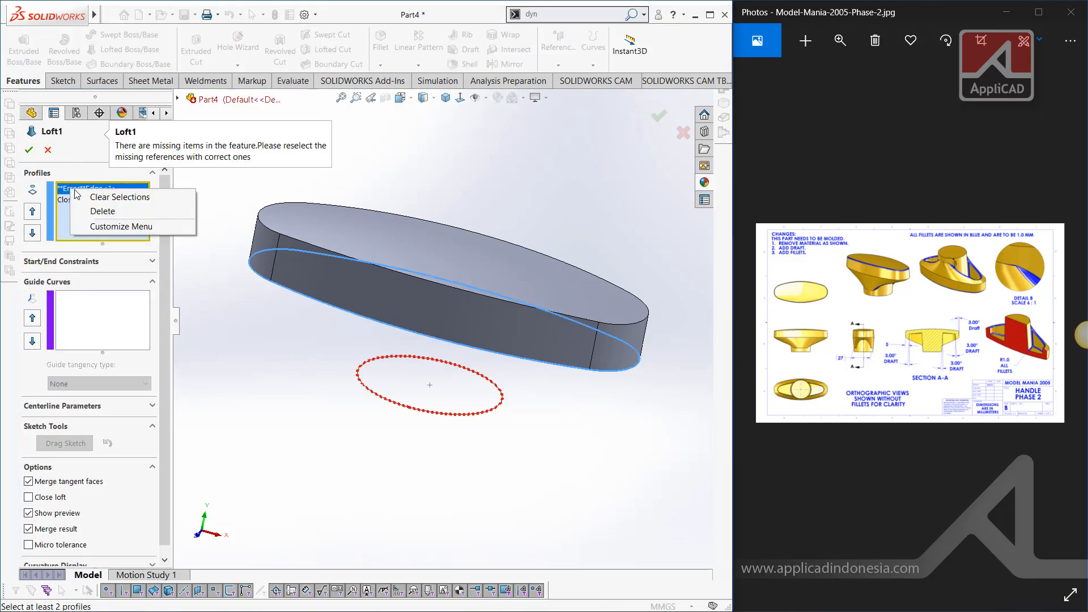
left_click(105, 210)
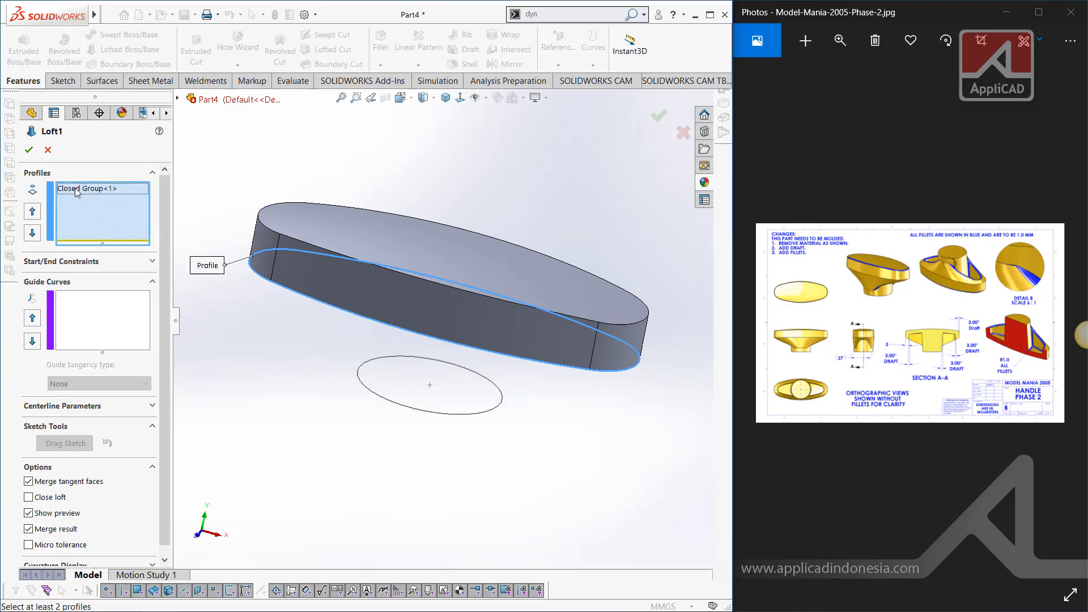
left_click(379, 396)
left_click(33, 151)
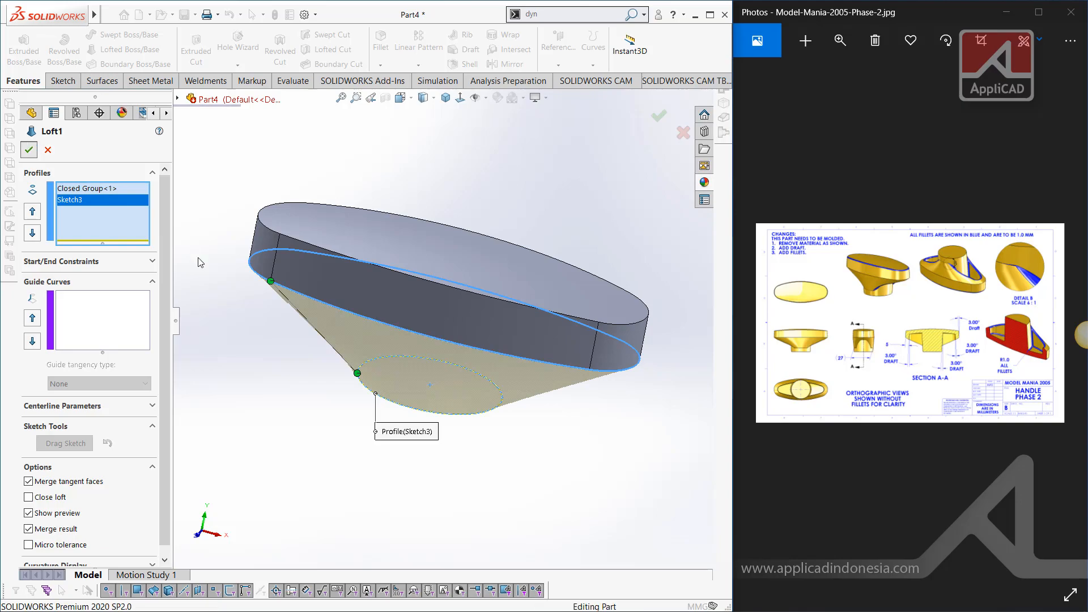
- Examine section A-A of the Phase 2 drawing and start a shell with a thickness of 5 mm
middle_click_drag(374, 338, 372, 380)
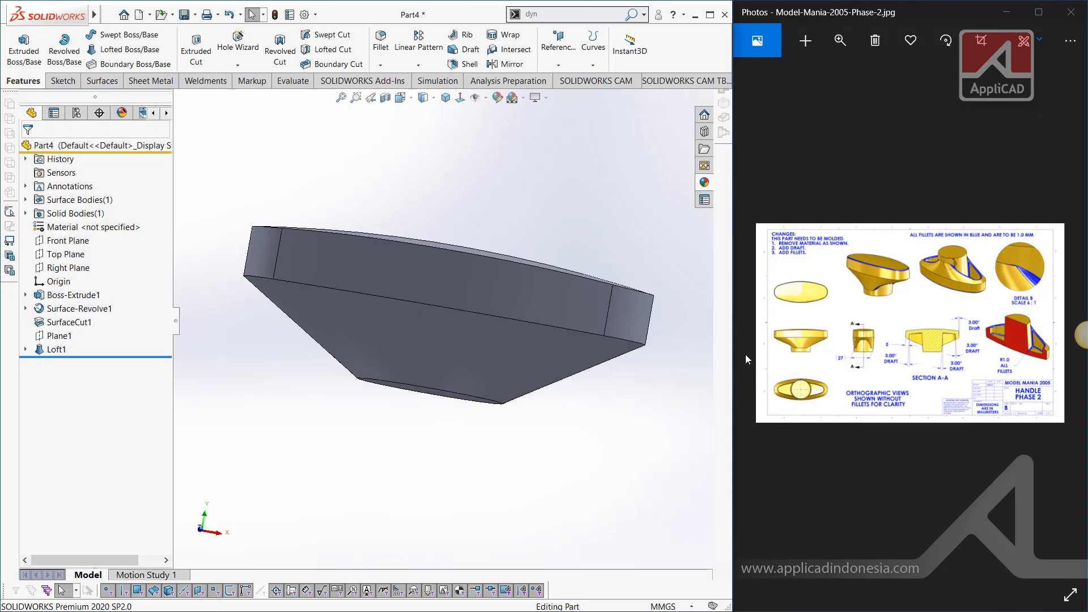
scroll(945, 341, "up", 1)
scroll(945, 342, "up", 2)
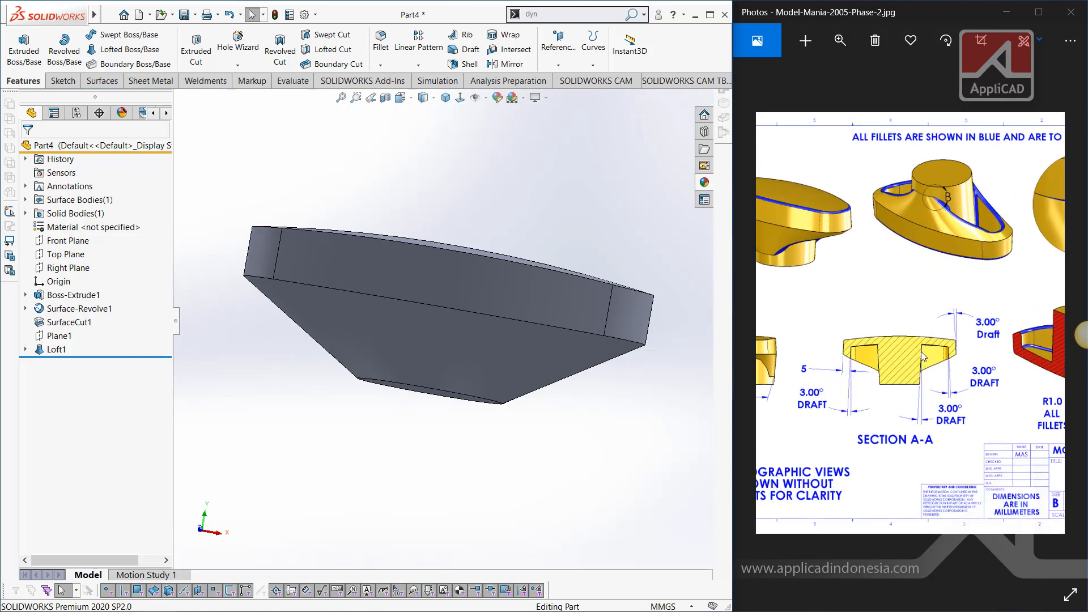
middle_click_drag(470, 269, 481, 165)
left_click(463, 65)
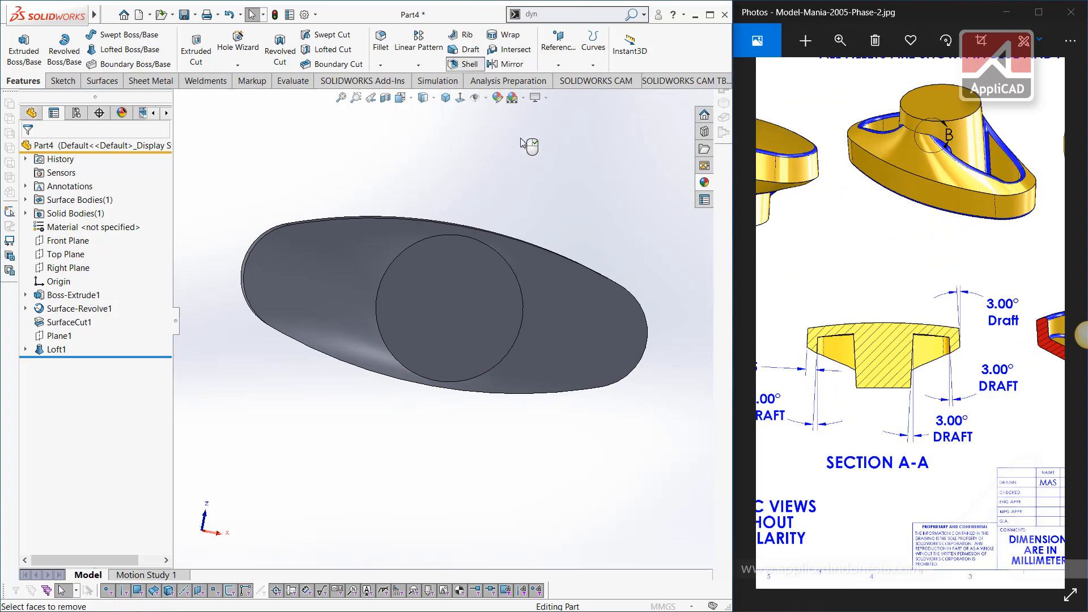
left_click_drag(924, 371, 972, 357)
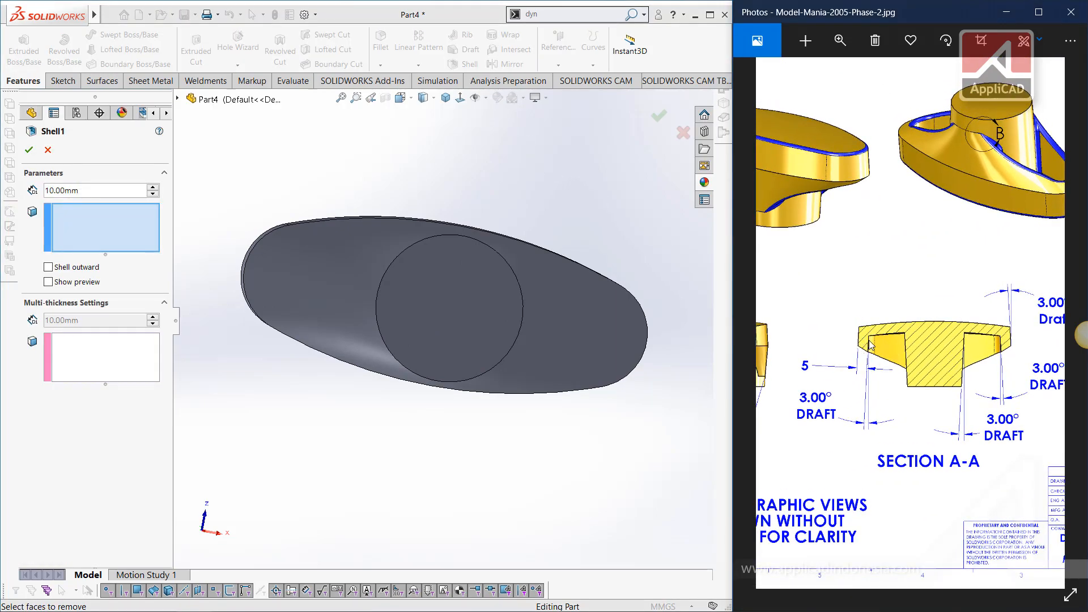
mouse_move(837, 371)
left_mouse_down()
mouse_move(929, 373)
mouse_move(899, 373)
left_mouse_up()
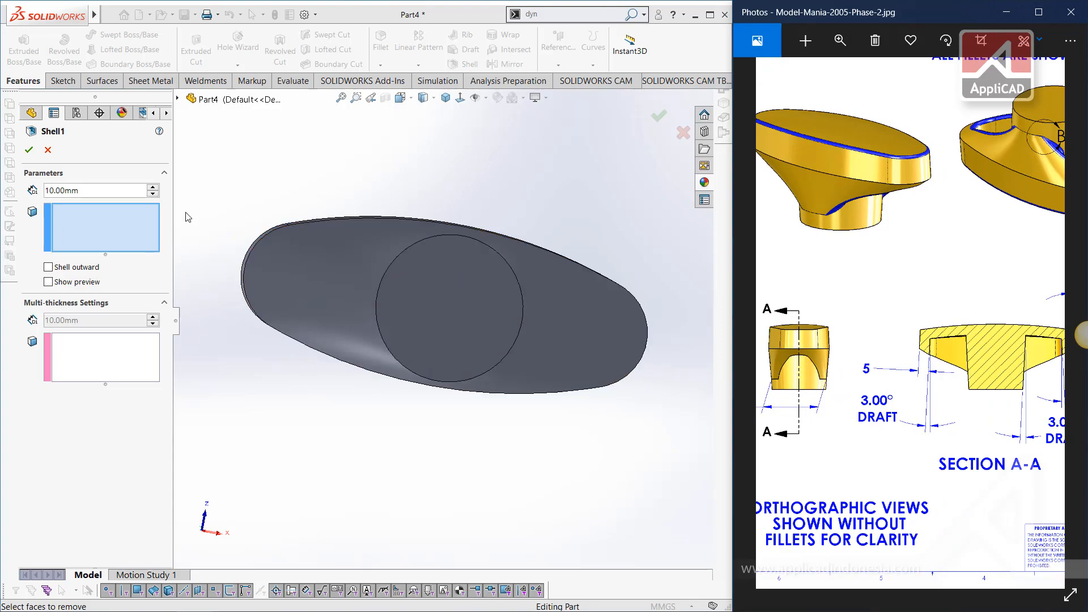
left_click(89, 193)
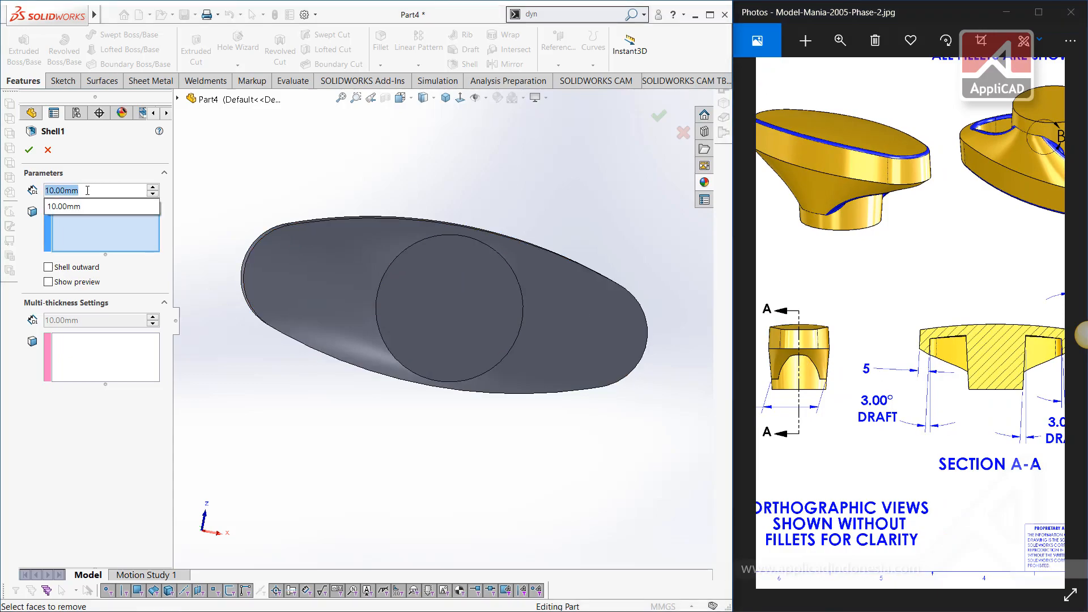
type("5")
key("Return")
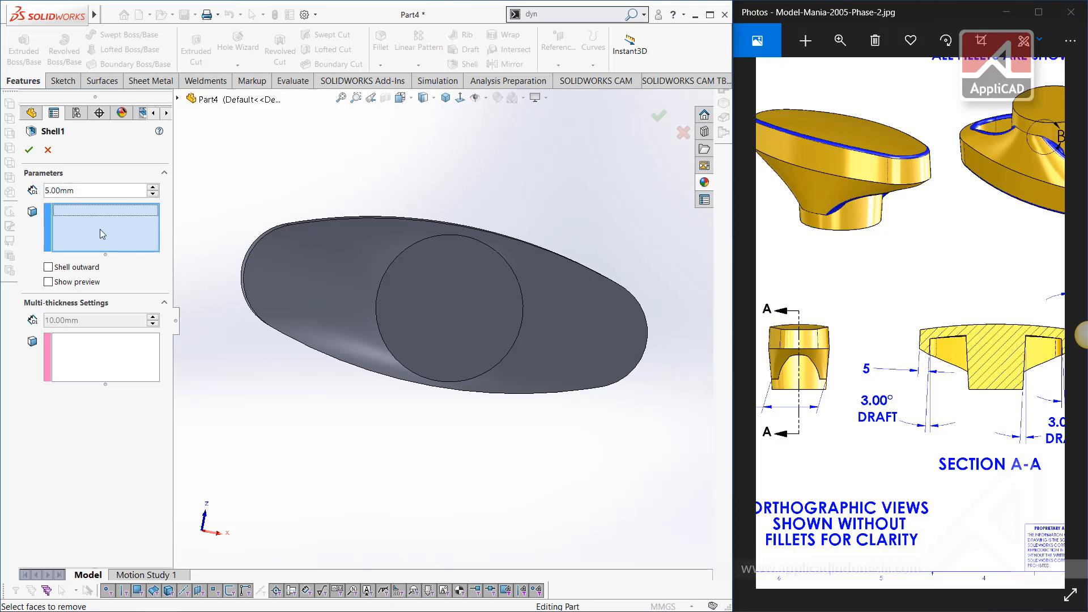
- Shell the part by removing the flat circular end face and the lofted side face, with the preview shown
left_click(428, 295)
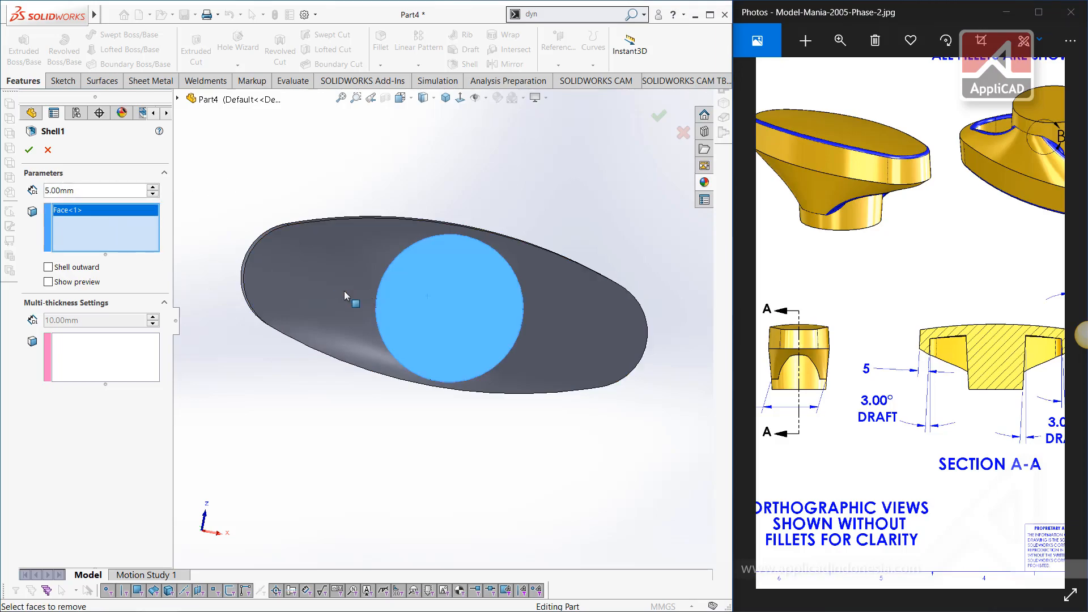
left_click(338, 291)
left_click(52, 281)
middle_click_drag(333, 343, 349, 285)
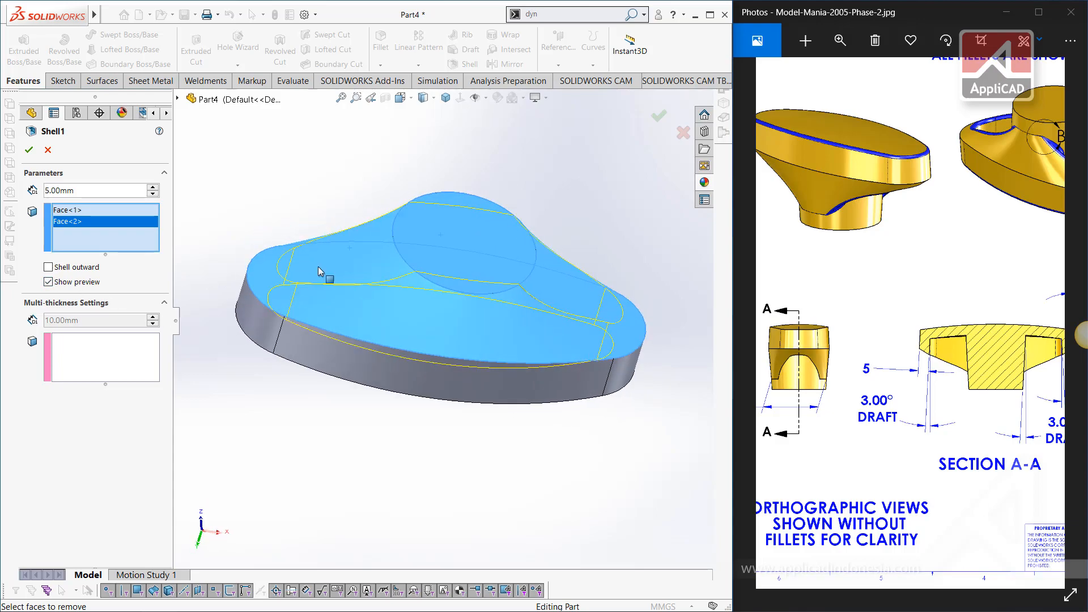
left_click(27, 150)
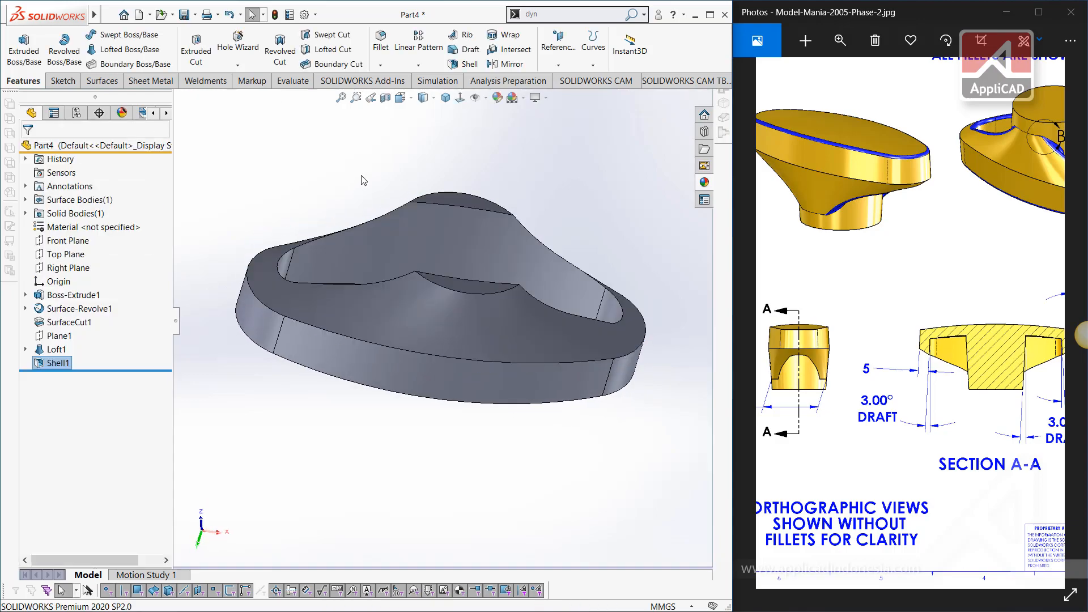
- Check the pocket and draft details in section A-A, and start a neutral-plane draft with the Top Plane as neutral plane
middle_click_drag(391, 263, 420, 297)
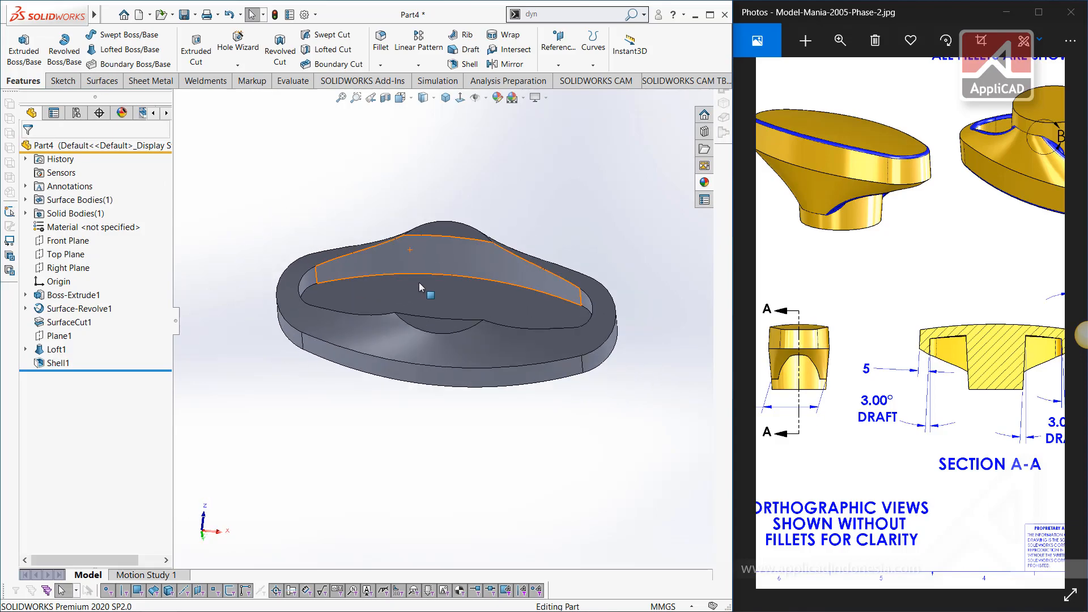
scroll(499, 295, "up", 3)
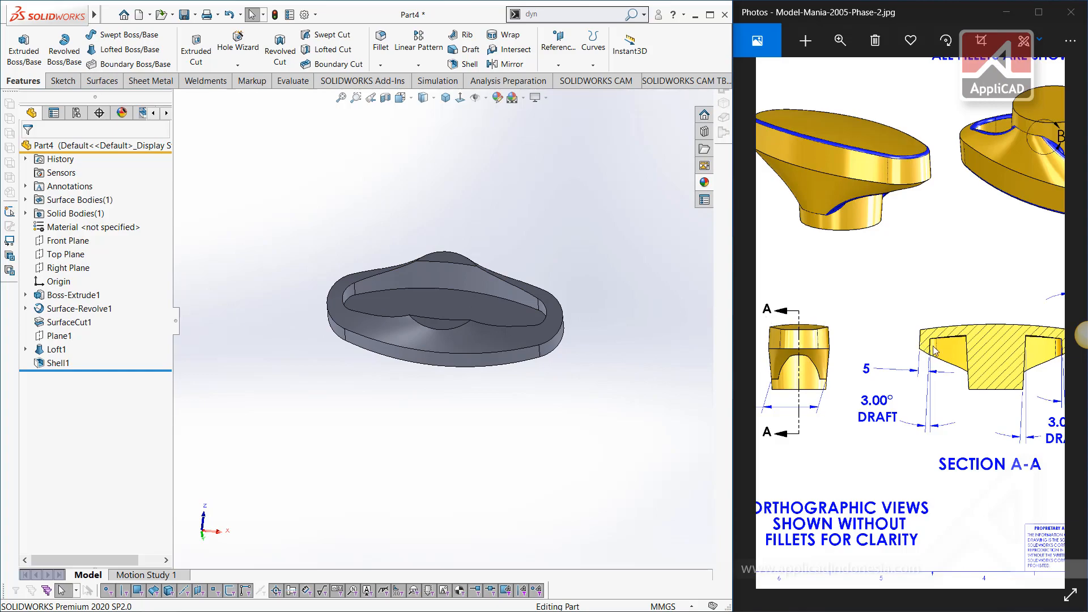
left_click_drag(914, 366, 859, 363)
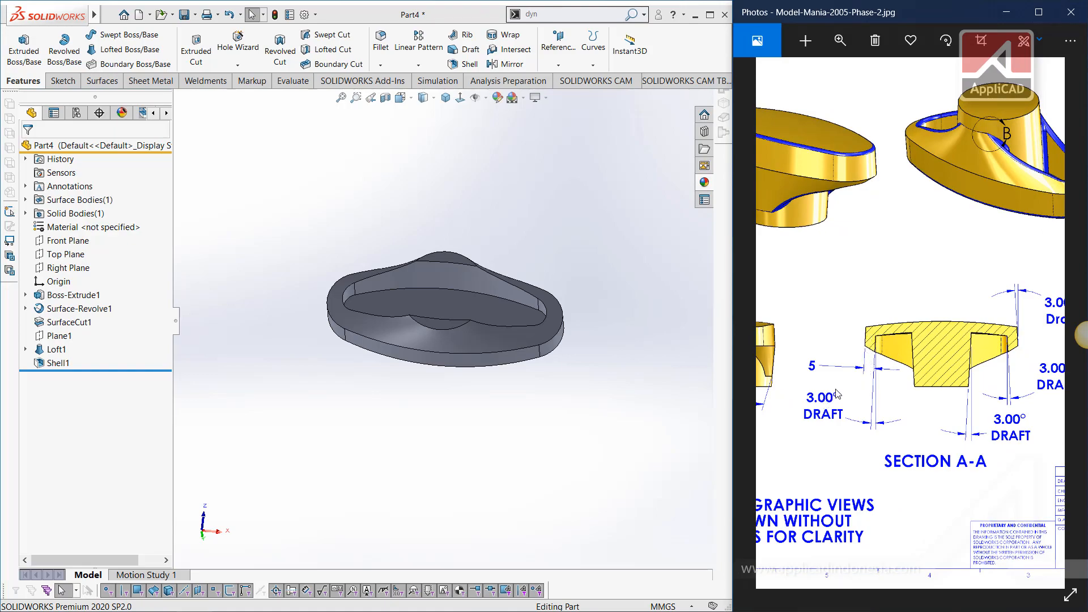
left_click_drag(895, 391, 862, 394)
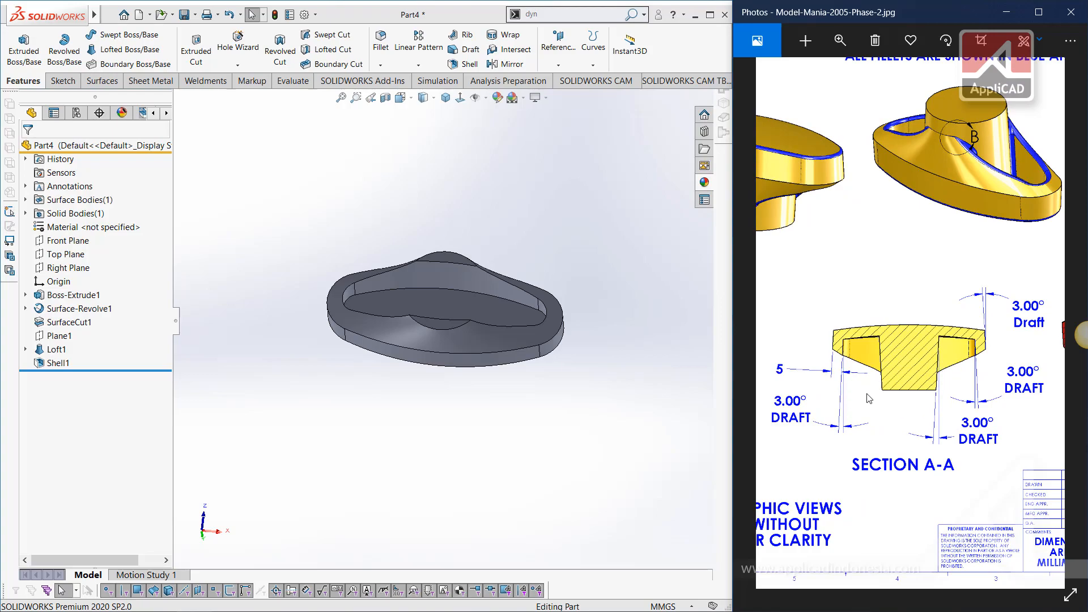
middle_click_drag(454, 176, 432, 255)
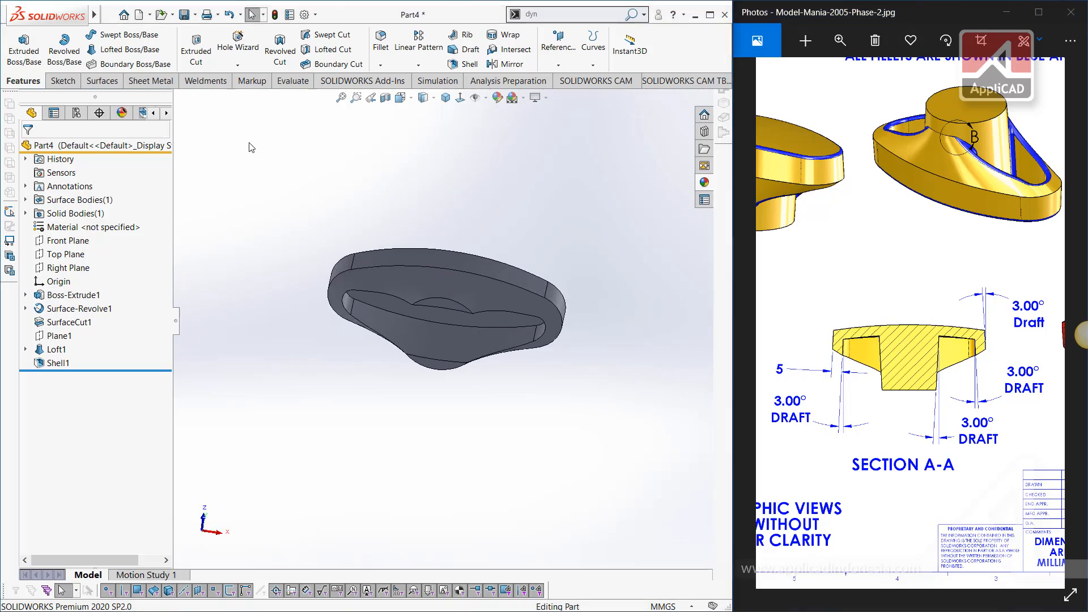
left_click(458, 50)
left_click(178, 100)
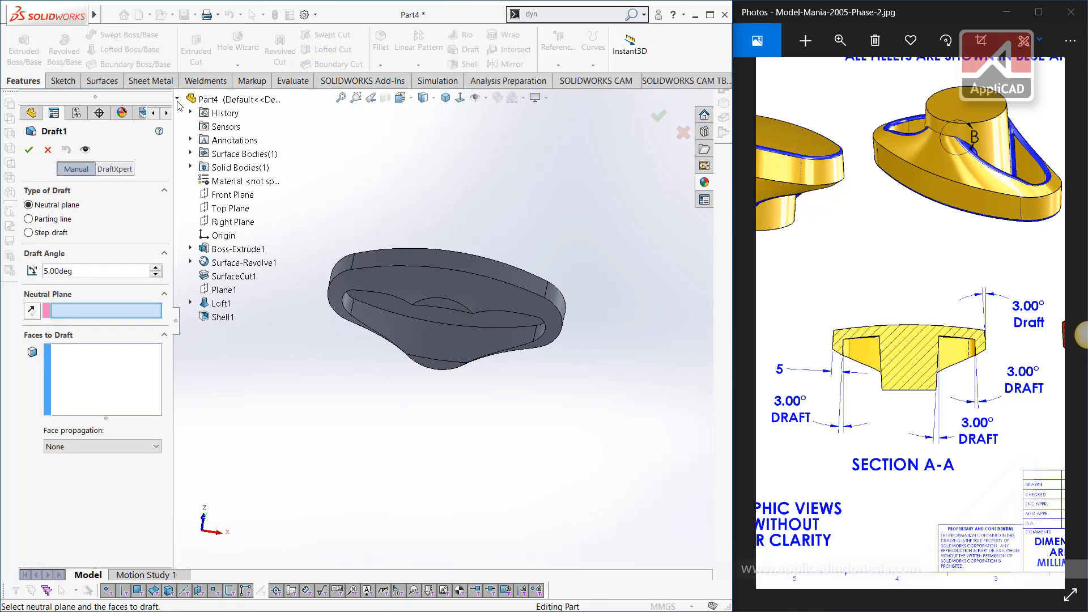
left_click(222, 210)
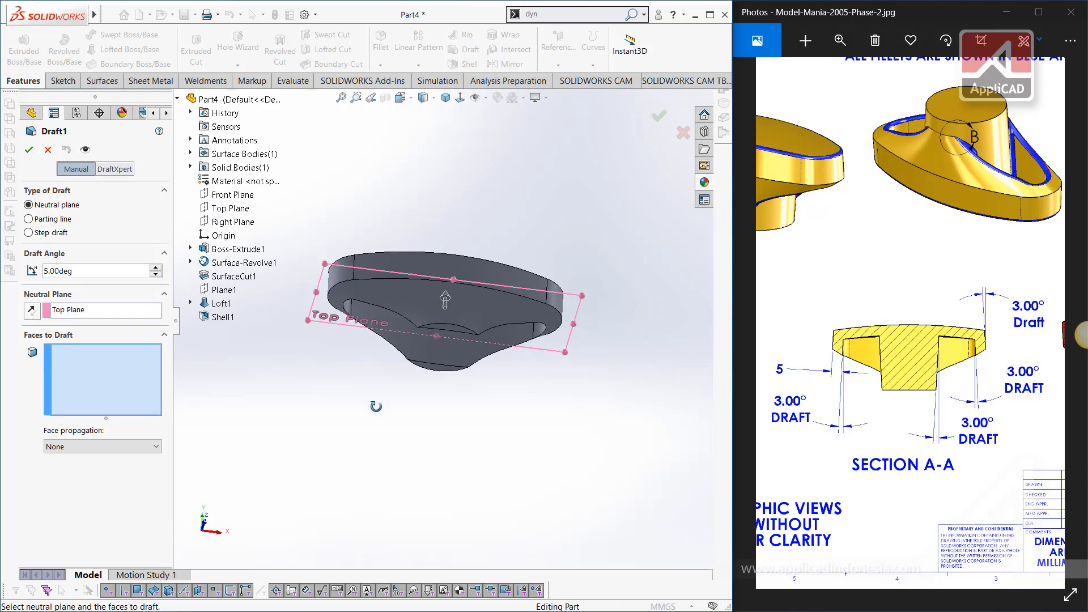
- Add the inner wall faces of the shelled pocket to the faces to draft
left_click(444, 335)
middle_click_drag(444, 336, 527, 322)
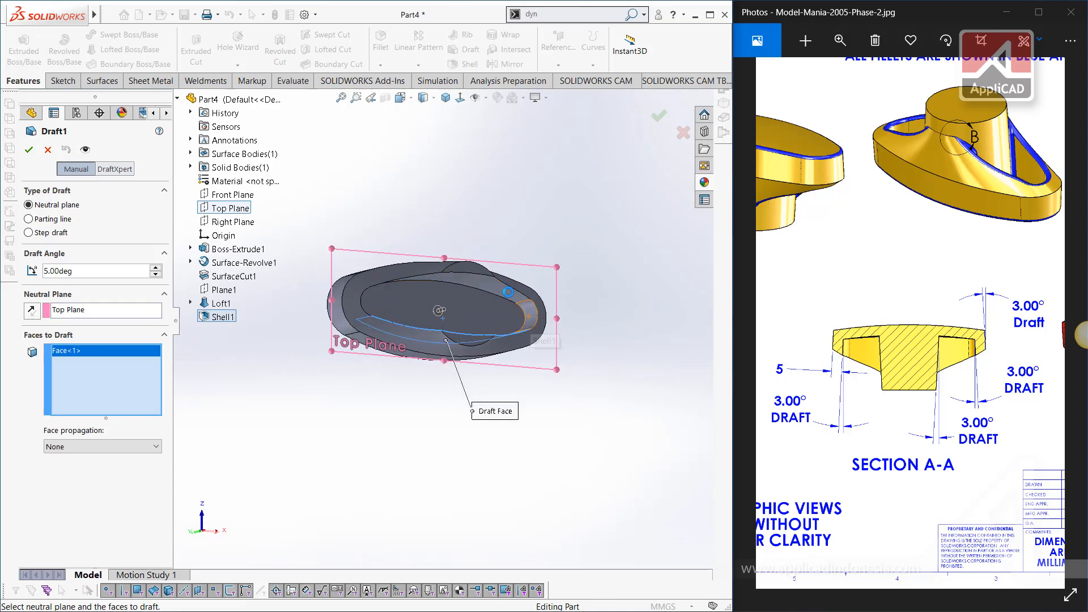
left_click(518, 306)
left_click(448, 283)
middle_click_drag(448, 283, 403, 304)
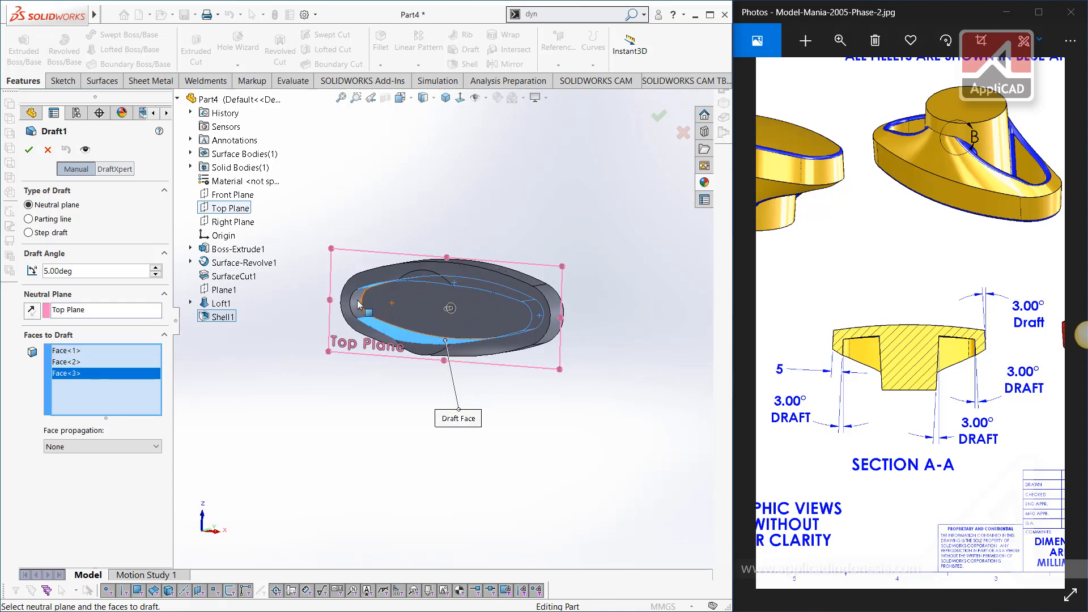
left_click(517, 291)
- Add the remaining pocket wall and the outer rim side faces to the faces to draft and apply the draft
middle_click_drag(516, 291, 464, 306)
left_click(546, 334)
left_click(526, 318)
left_click(394, 260)
left_click(464, 306)
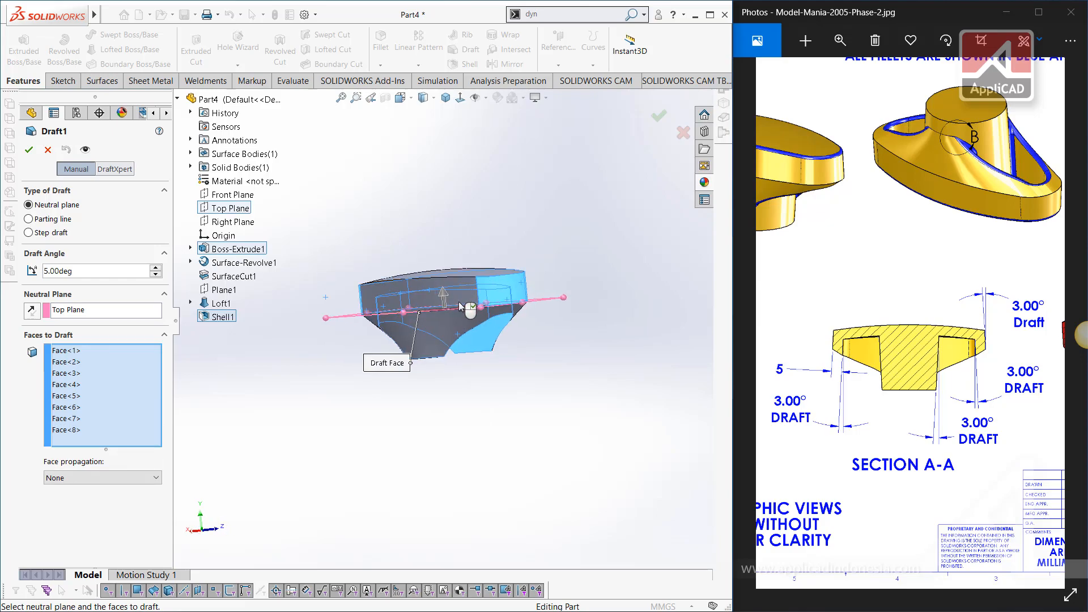
middle_click_drag(303, 306, 205, 269)
left_click(28, 150)
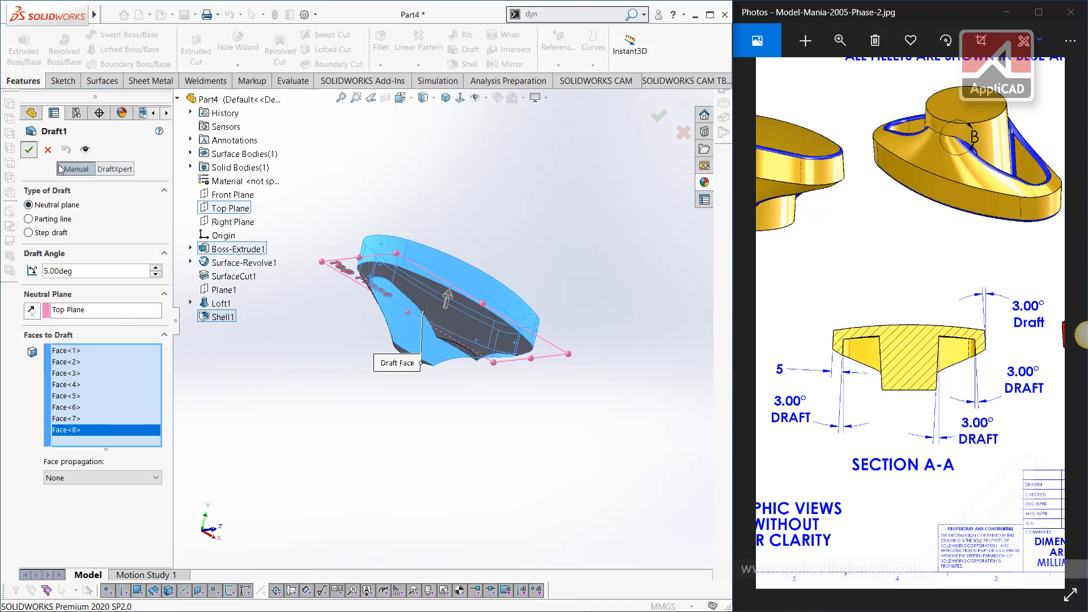
- Section the part along the Front Plane and check the drafted pocket walls and outer rim face-on
middle_click_drag(413, 333, 425, 300)
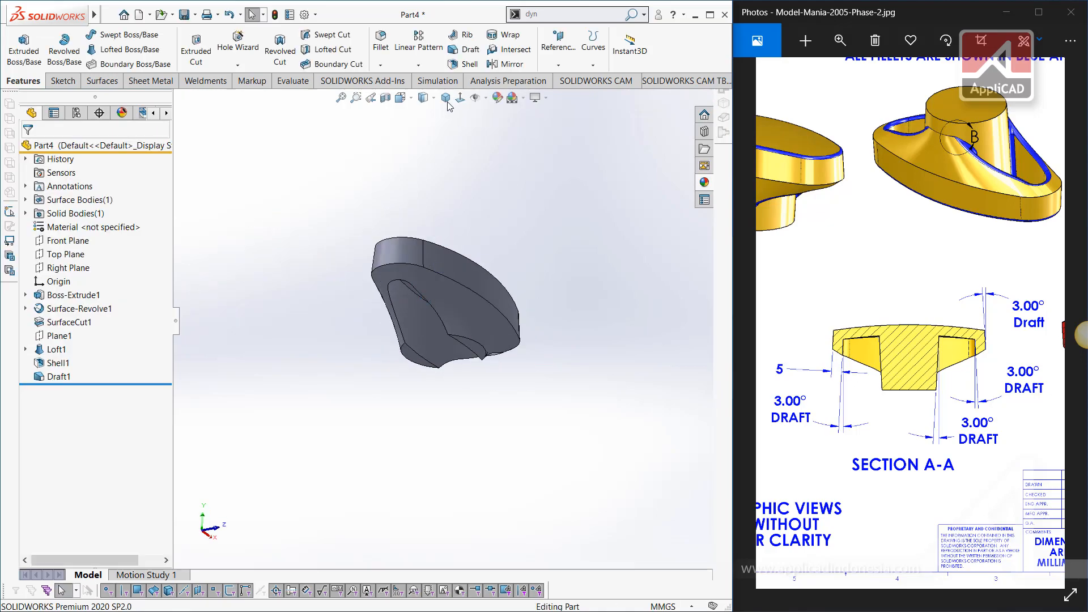
left_click(385, 100)
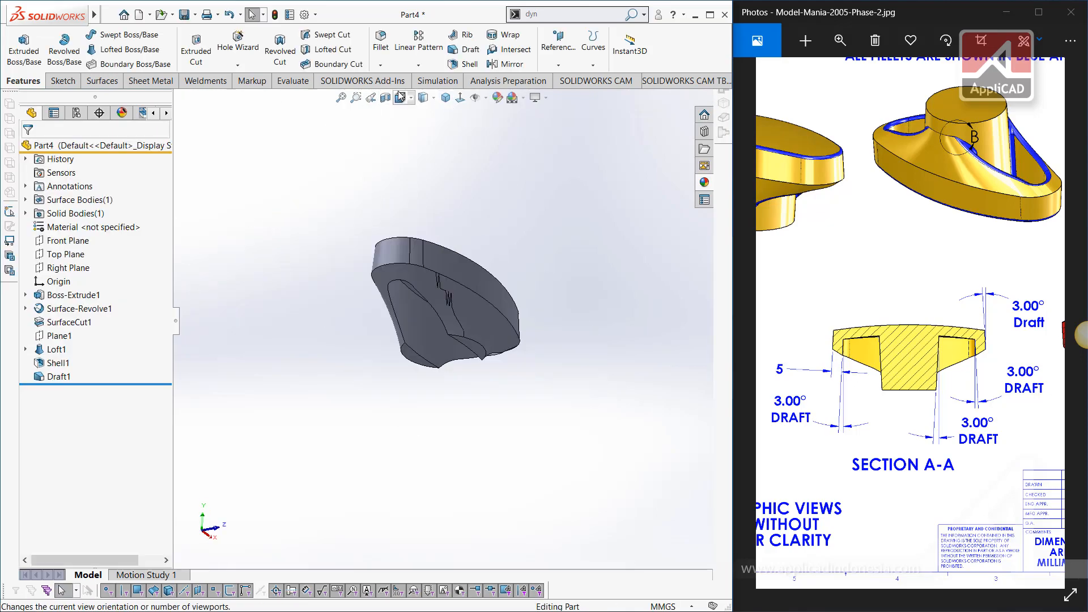
middle_click_drag(443, 214, 505, 213)
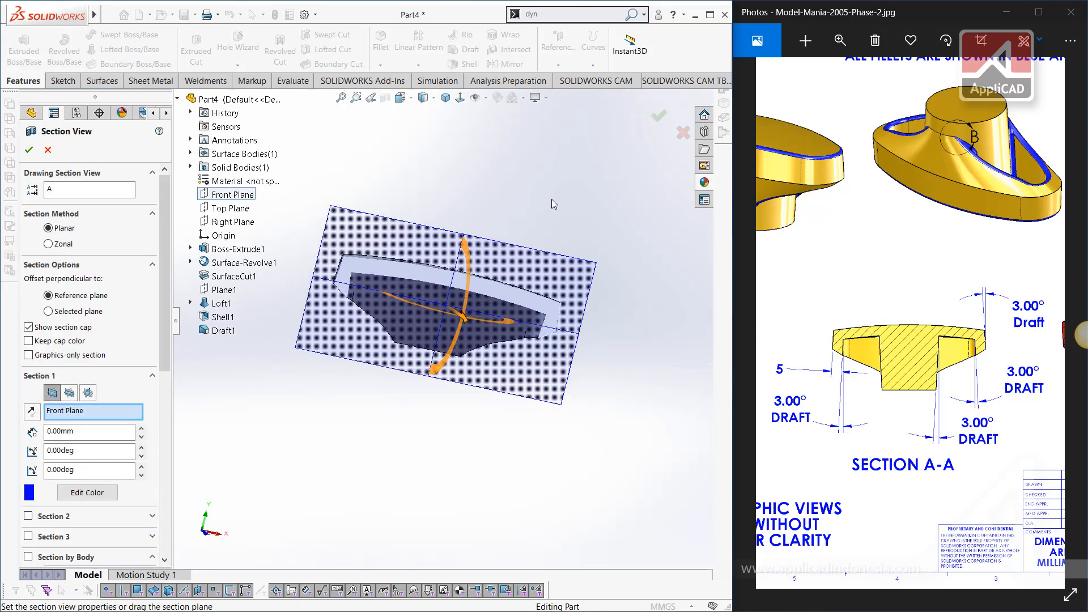
left_click(683, 132)
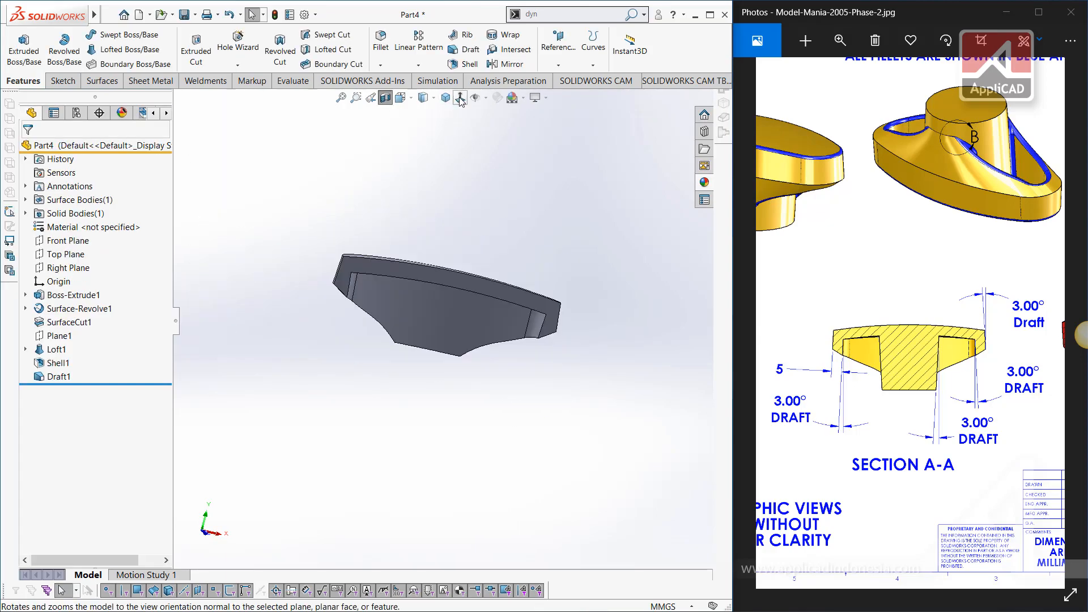
left_click(460, 97)
scroll(590, 321, "down", 3)
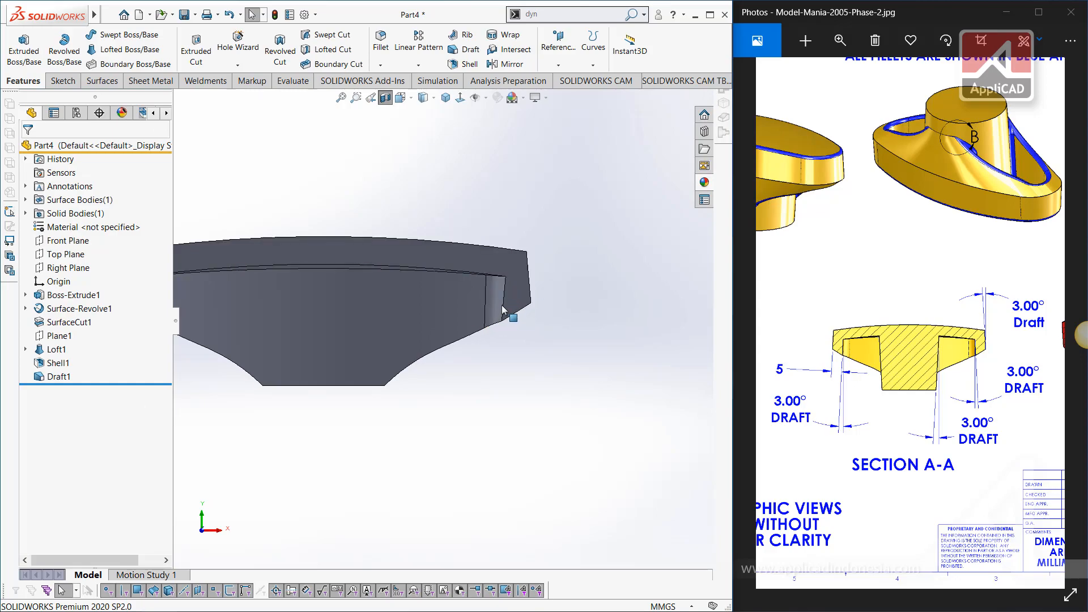
left_click(51, 378)
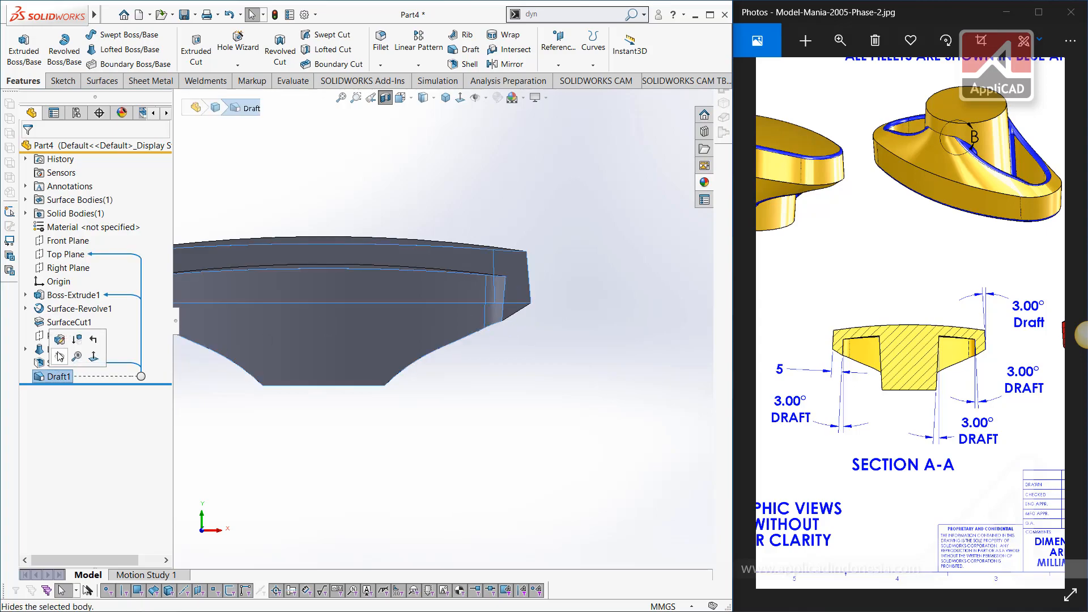
left_click(56, 347)
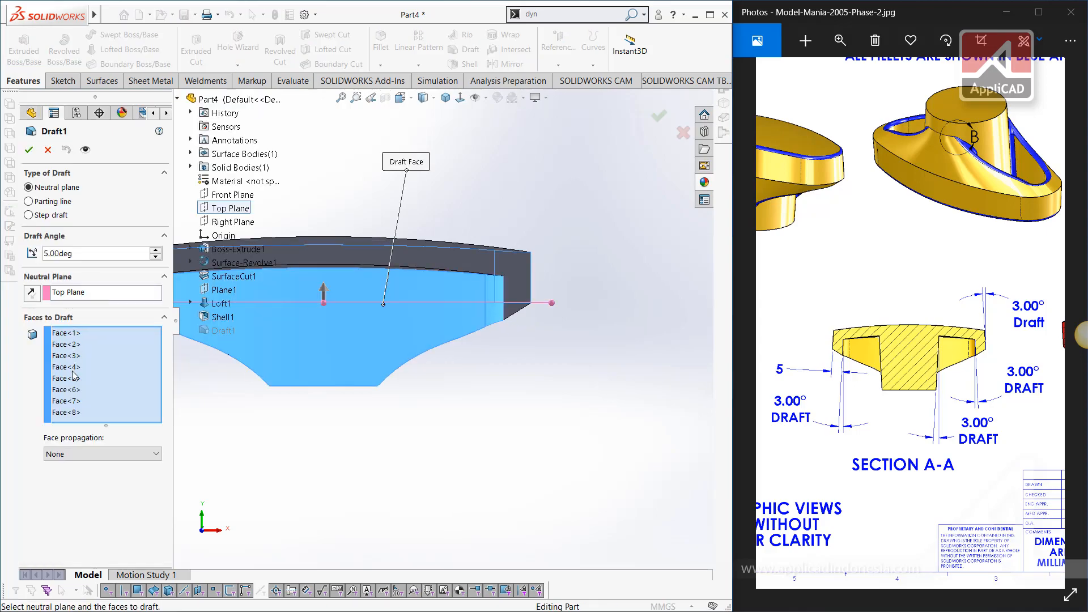
middle_click_drag(481, 345, 472, 340, "ctrl")
left_click(47, 150)
- Edit the first draft and remove the outer rim side faces from its faces to draft
scroll(426, 261, "down", 3)
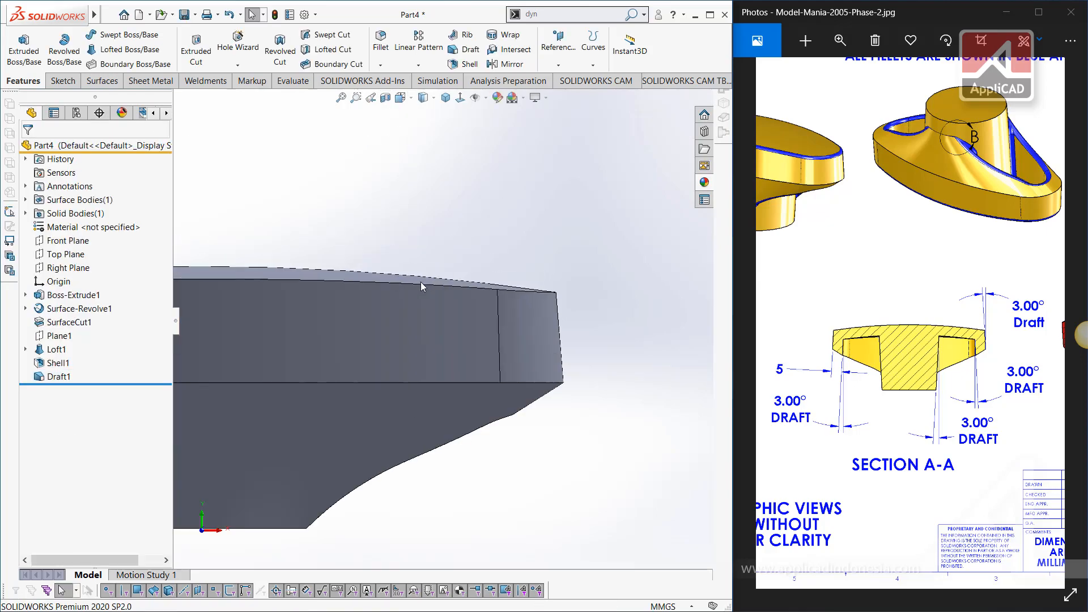
scroll(390, 335, "up", 9)
middle_click_drag(378, 348, 404, 352)
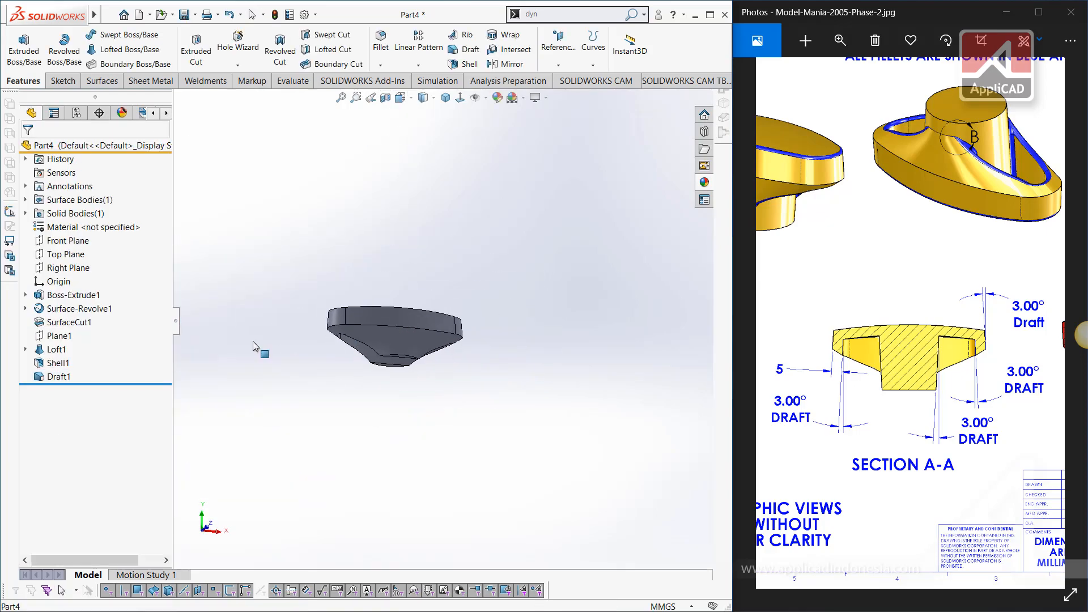
left_click(47, 377)
left_click(59, 343)
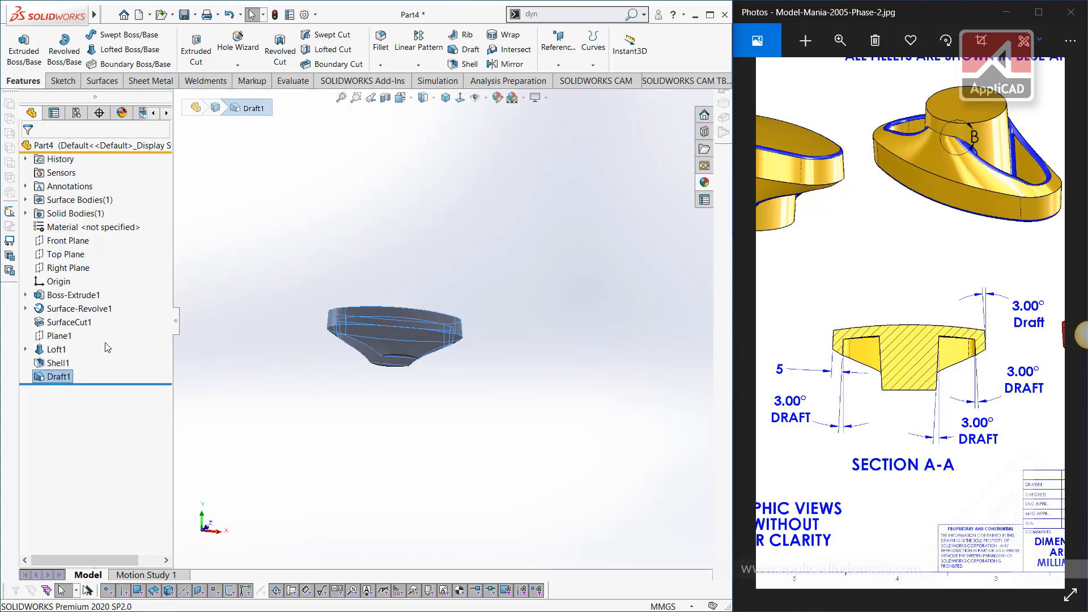
scroll(379, 324, "down", 3)
scroll(380, 325, "down", 1)
left_click(363, 315)
middle_click_drag(359, 318, 449, 358)
left_click(361, 339)
left_click(389, 323)
left_click(389, 323)
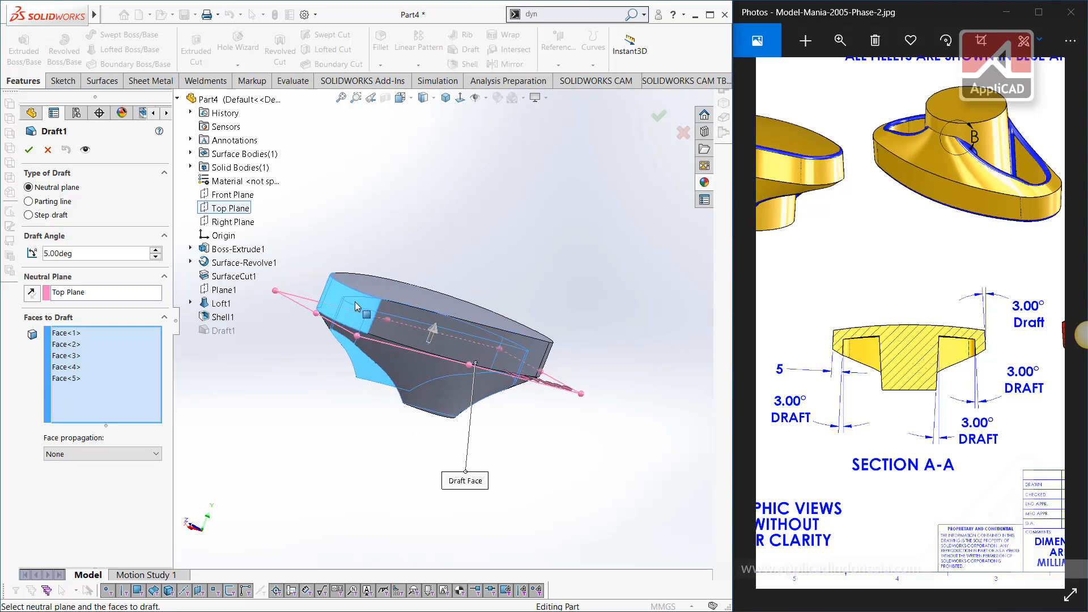
- Reverse the draft direction of the pocket walls relative to the Top Plane and apply the edited draft
middle_click_drag(366, 359, 376, 238)
left_click(33, 295)
middle_click_drag(448, 367, 401, 348)
left_click(26, 151)
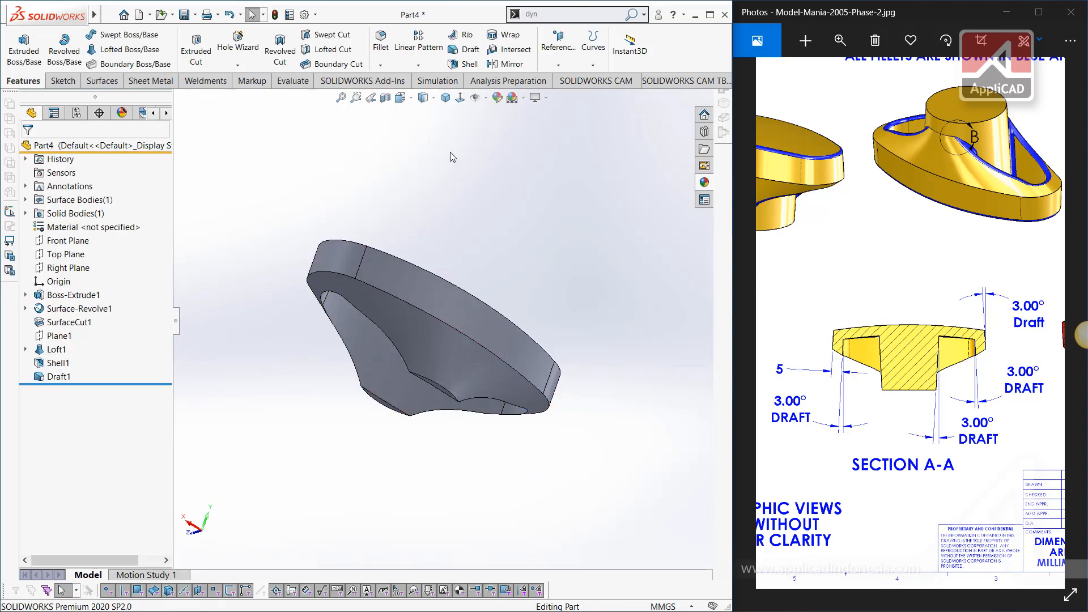
- Examine the pocket wall taper in a temporary section view along the Front Plane, viewed face-on
left_click(385, 98)
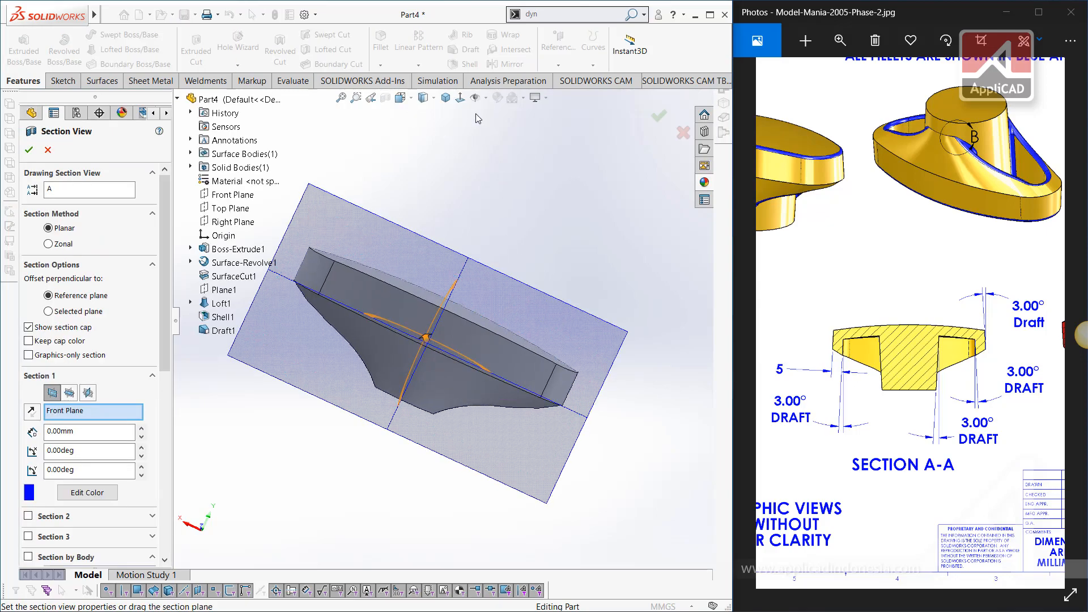
left_click(460, 98)
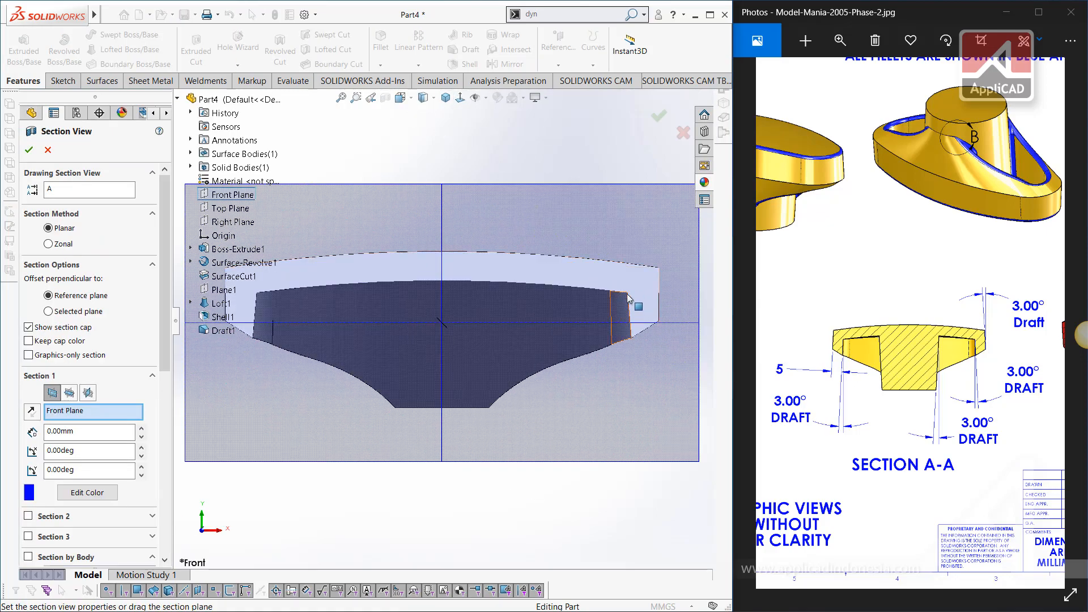
left_click(47, 151)
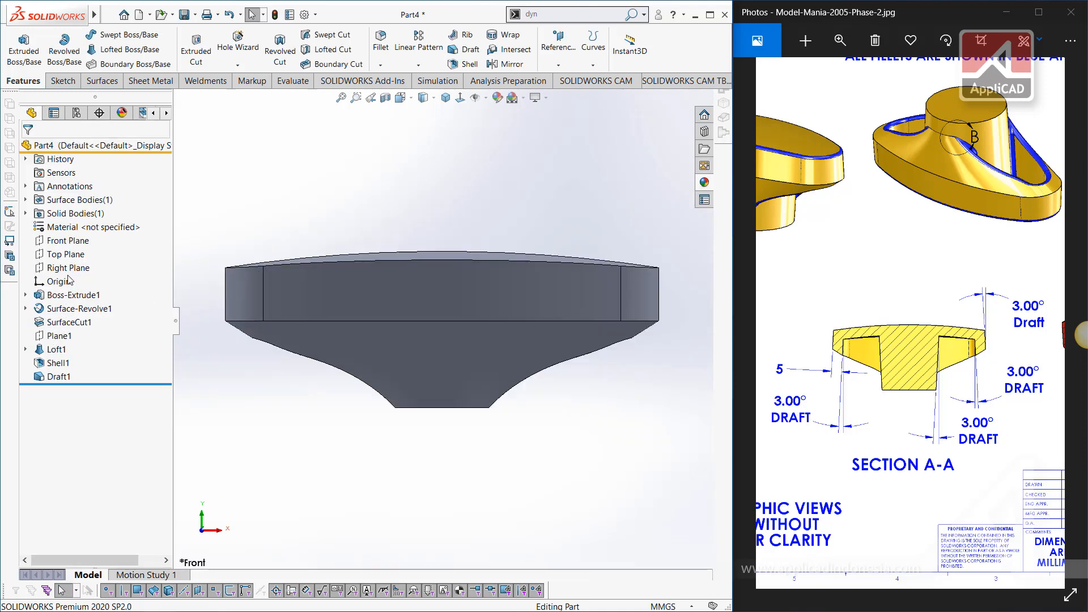
- Draft the four outer side faces of the rim by 5 degrees with the Top Plane as neutral plane
left_click(51, 255)
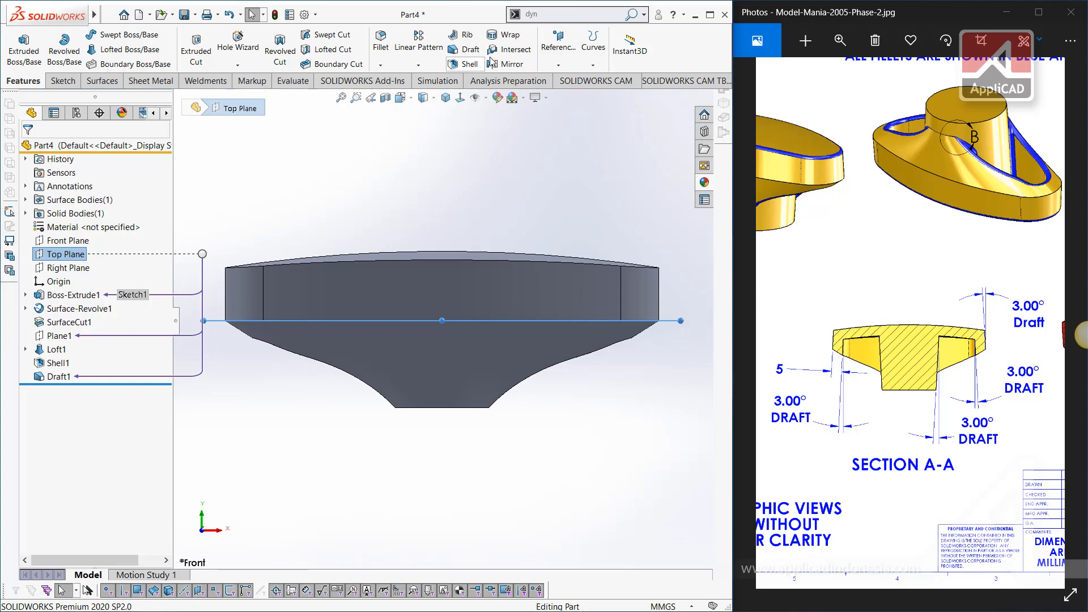
left_click(462, 50)
middle_click_drag(368, 201, 441, 313)
left_click(419, 343)
left_click(634, 343)
middle_click_drag(635, 343, 429, 272)
middle_click_drag(383, 330, 349, 379)
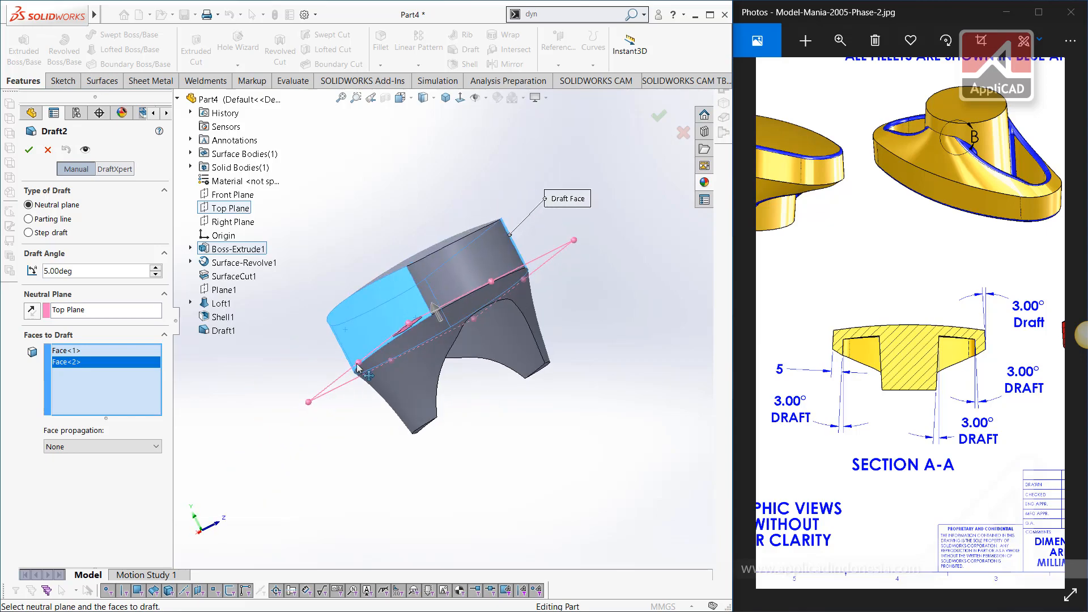
left_click(345, 375)
left_click(455, 270)
middle_click_drag(387, 305, 363, 326)
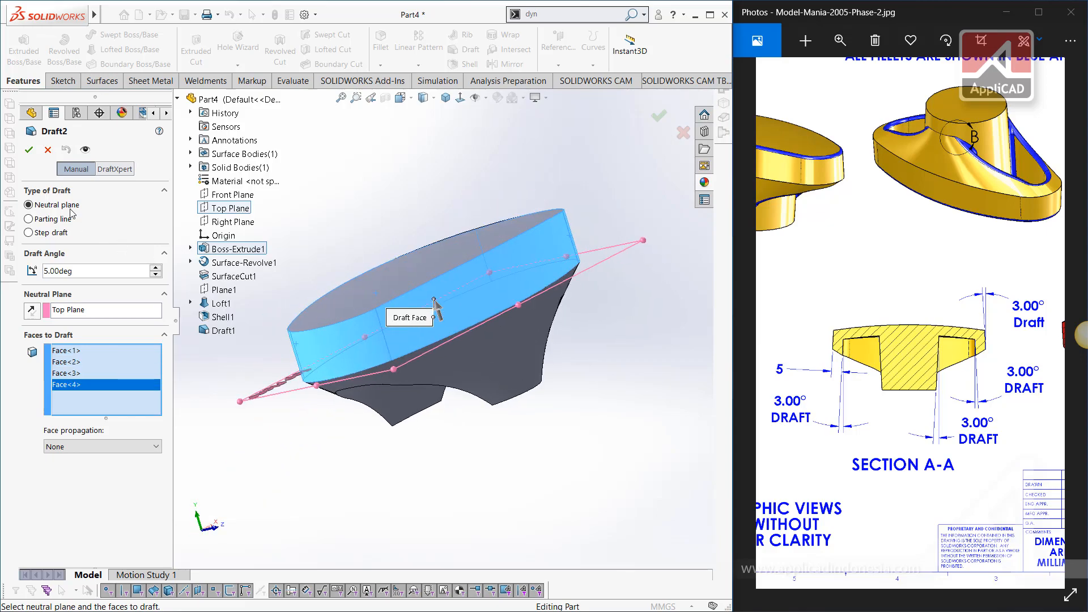
left_click(28, 150)
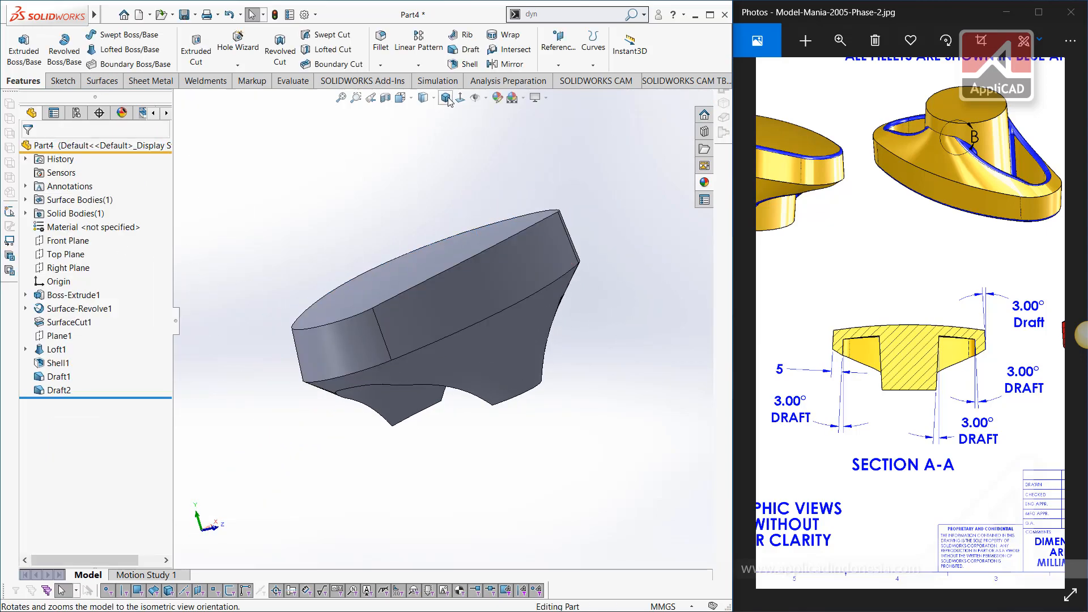
- Compare the outer rim and pocket drafts in a face-on section view and turn the section off again
key("ctrl+7")
left_click(385, 97)
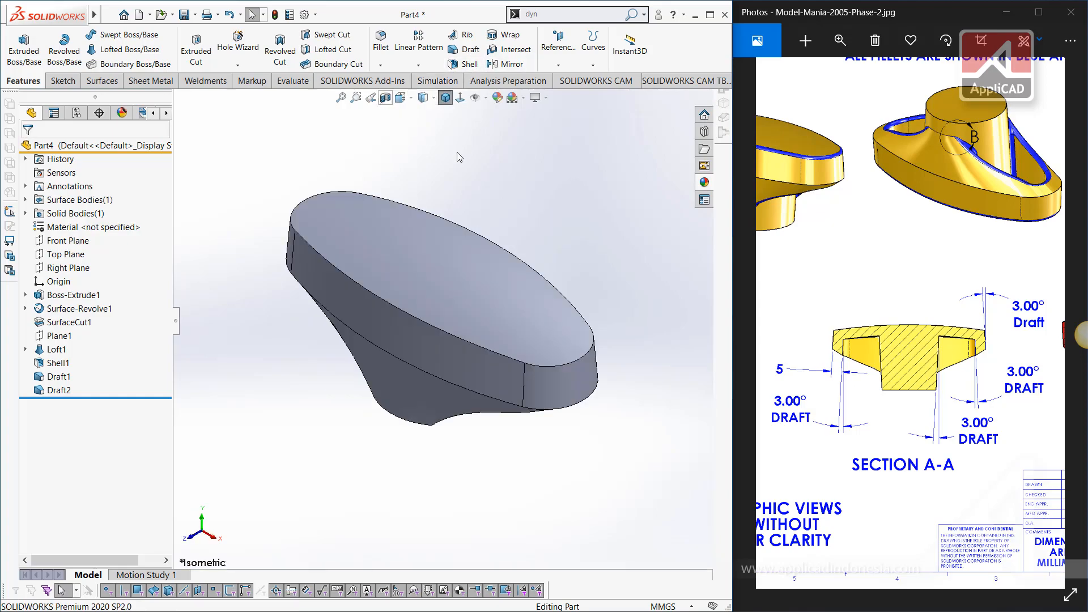
left_click(658, 114)
left_click(459, 99)
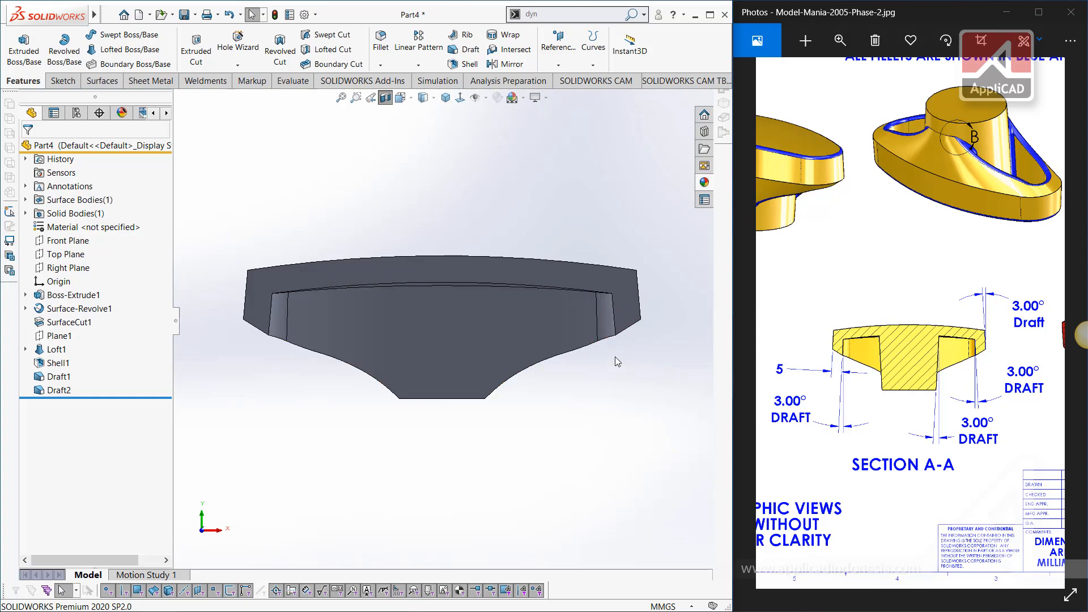
left_click(385, 97)
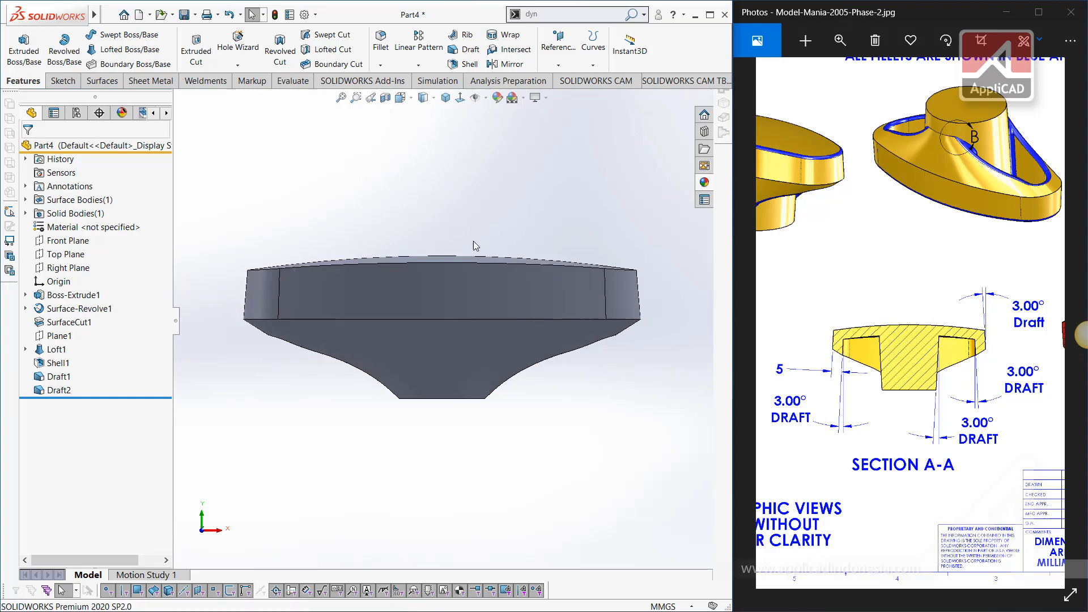
- Start a boss extrude from the circular sketch used by the loft
scroll(474, 324, "up", 4)
middle_click_drag(474, 325, 453, 211)
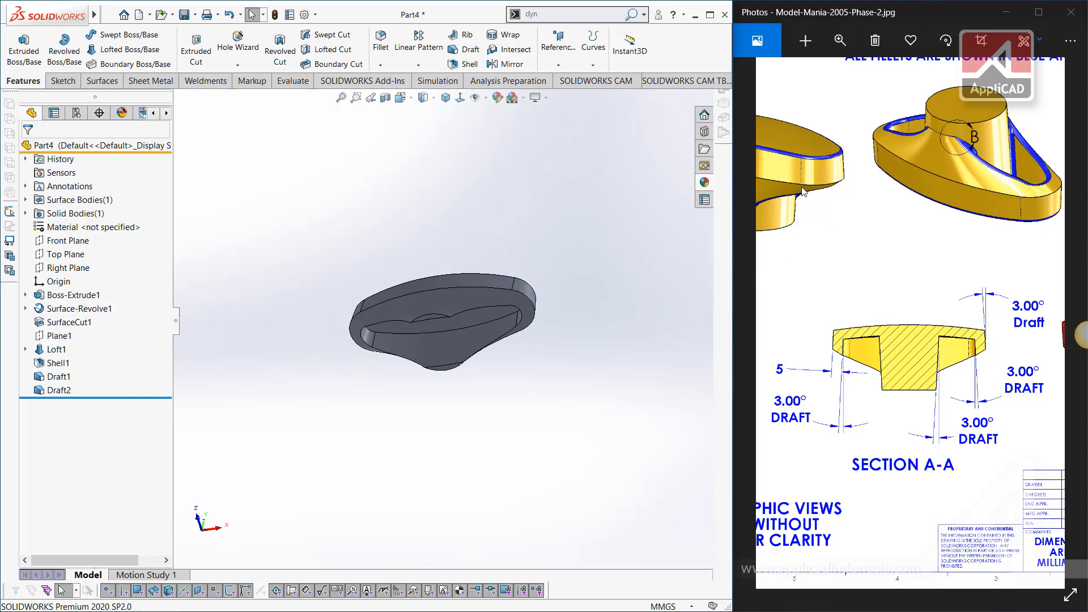
left_click(25, 350)
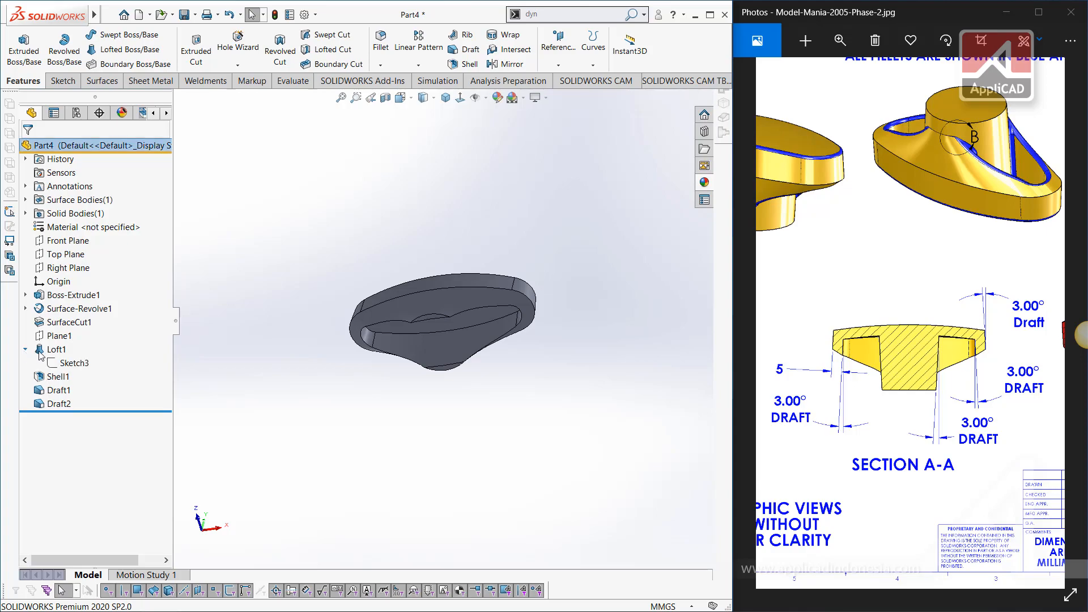
left_click(72, 363)
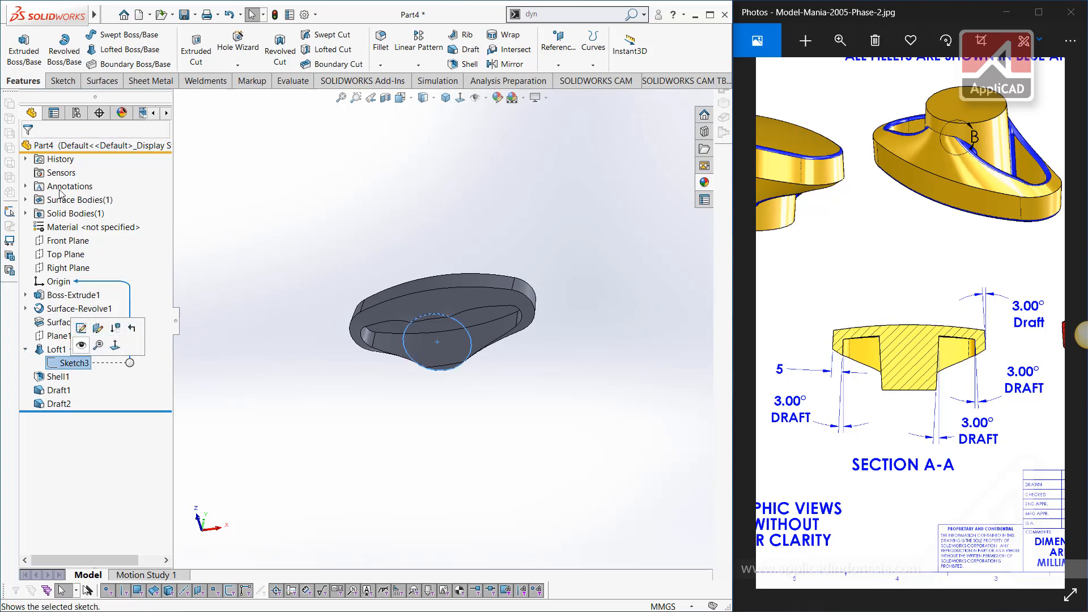
left_click(19, 48)
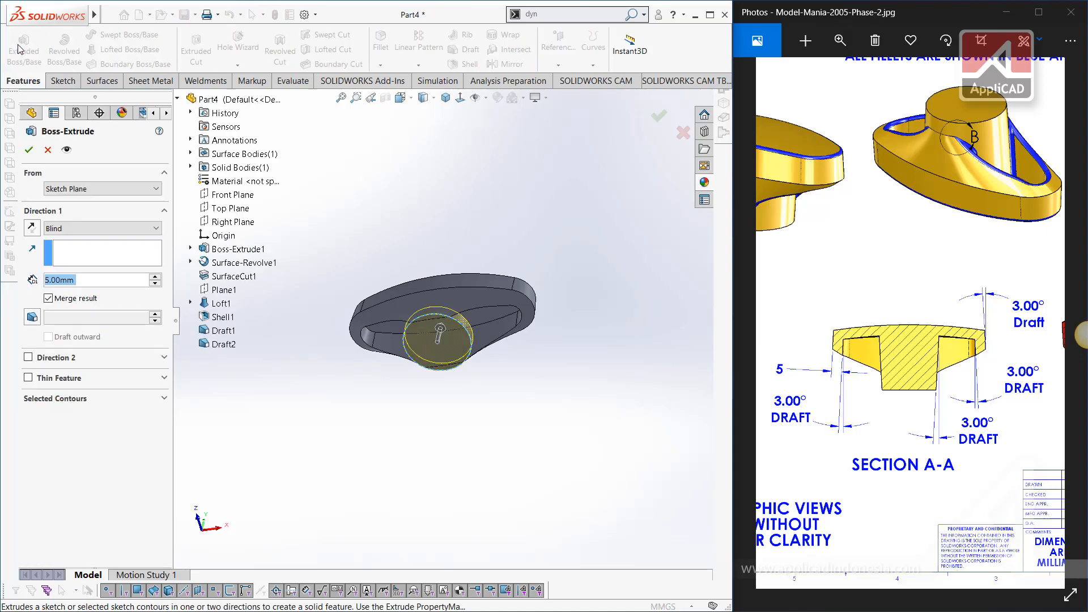
- Set the extrusion's end condition to Up To Surface and choose the pocket floor as the end face
left_click(139, 228)
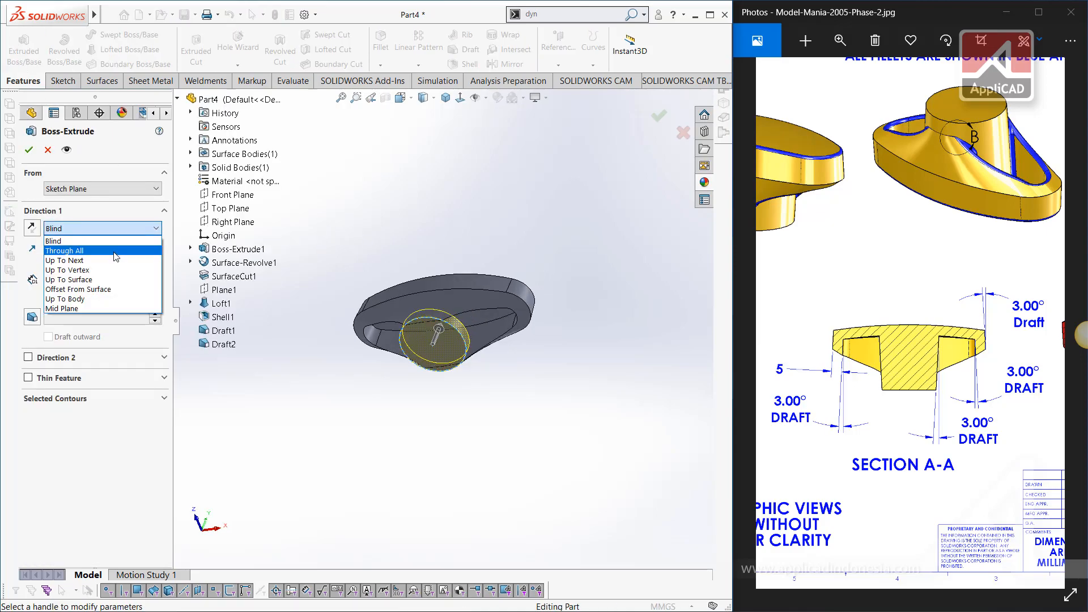
left_click(113, 298)
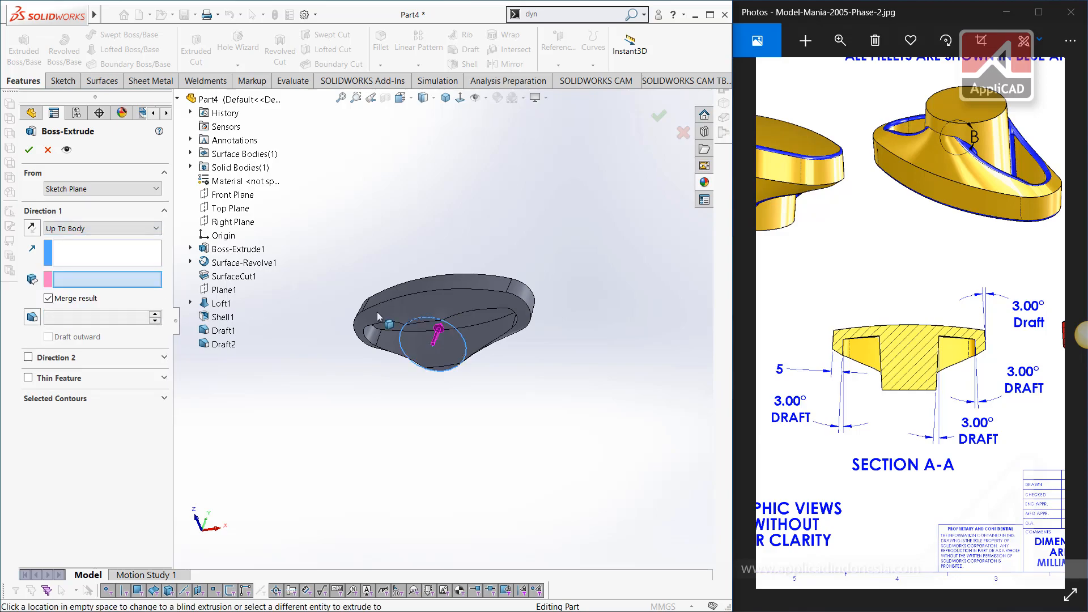
left_click(76, 229)
left_click(82, 279)
middle_click_drag(459, 250, 470, 311)
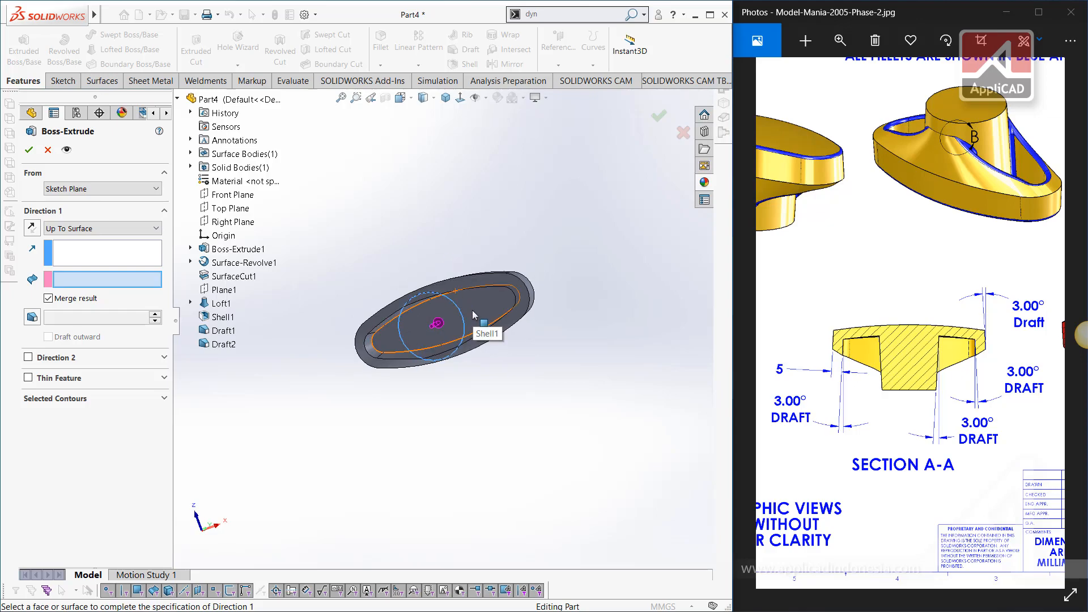
left_click(472, 311)
scroll(484, 312, "down", 5)
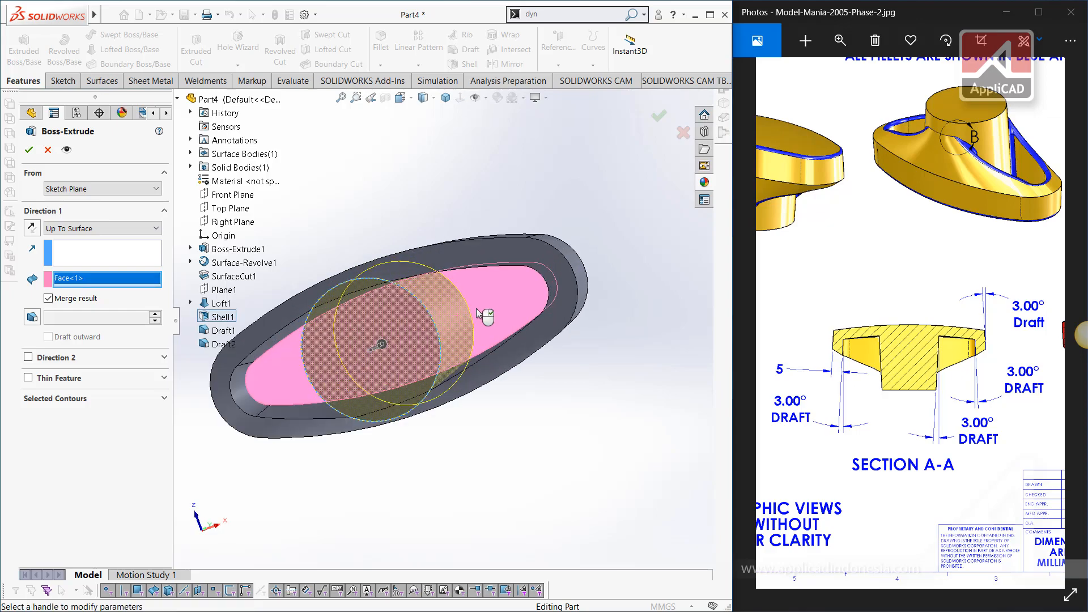
- Add a 3-degree outward draft to the boss extrusion's first direction, toward the pocket floor
middle_click_drag(508, 331, 558, 318)
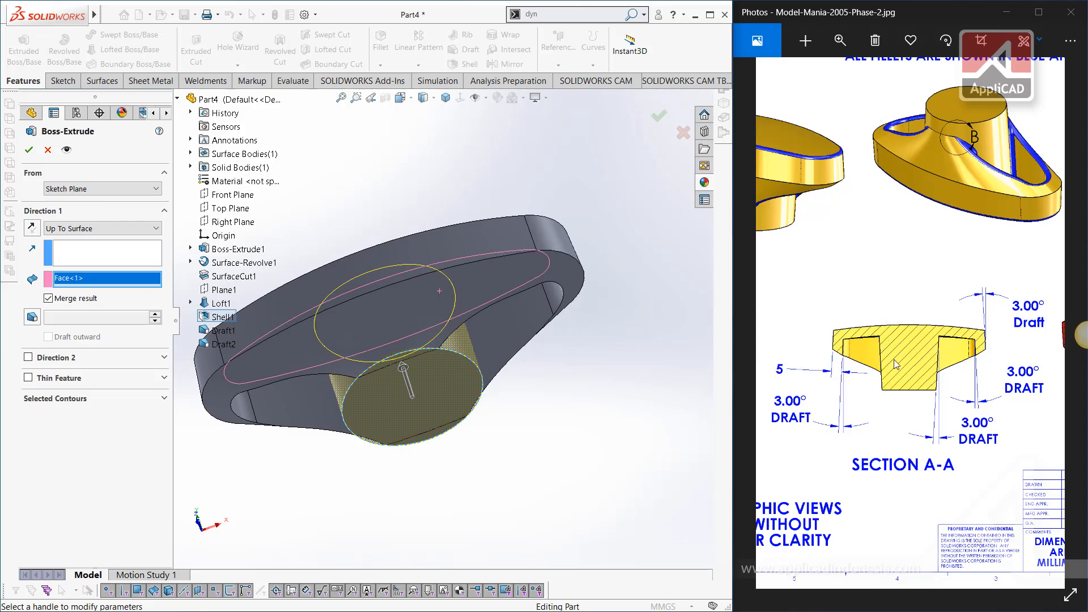
left_click(32, 317)
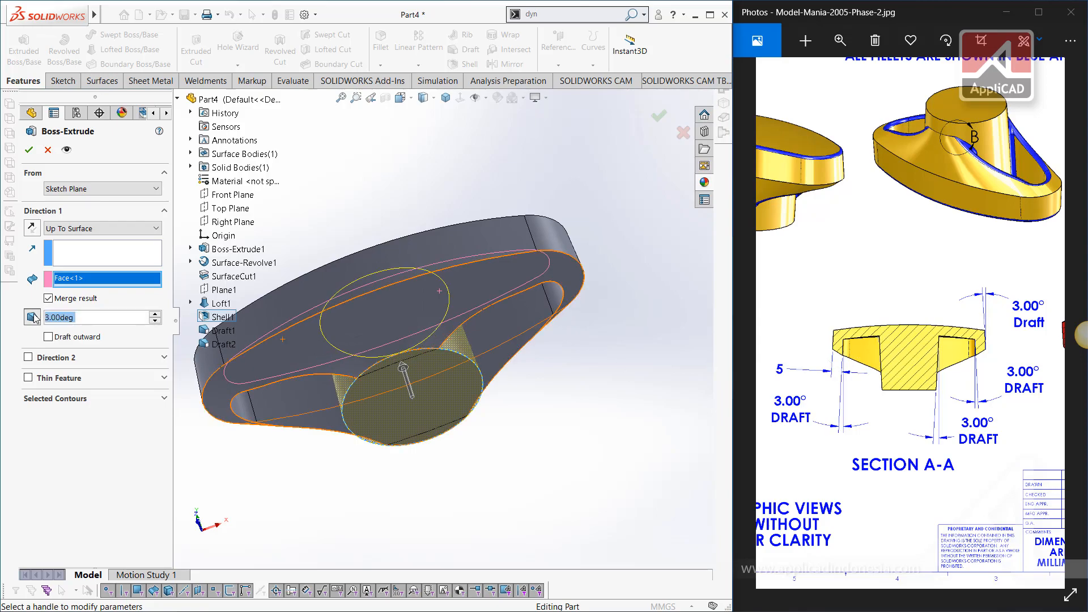
middle_click_drag(477, 328, 504, 390)
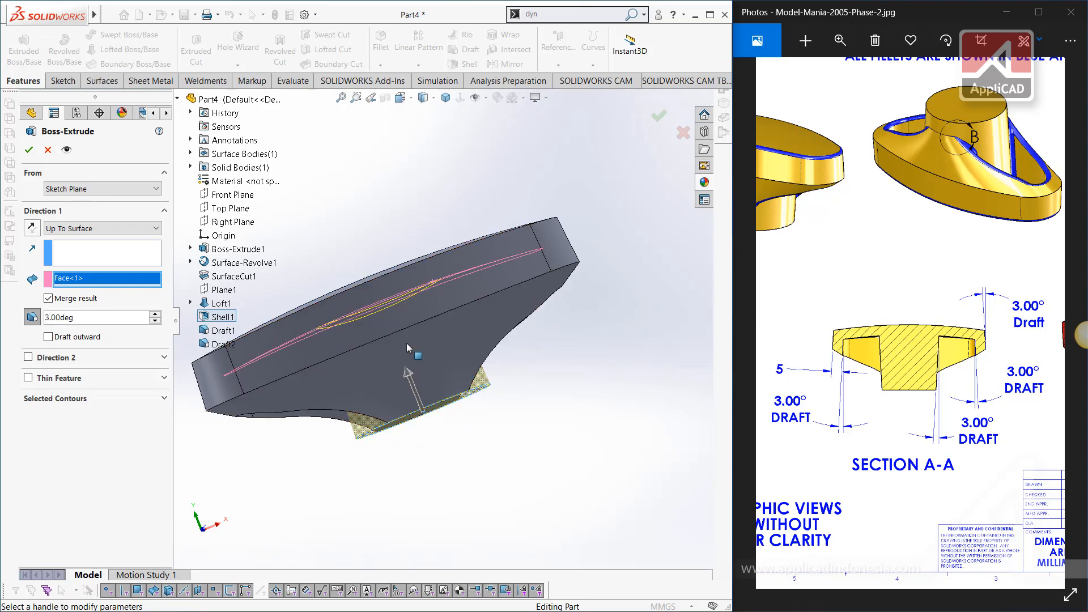
left_click(63, 339)
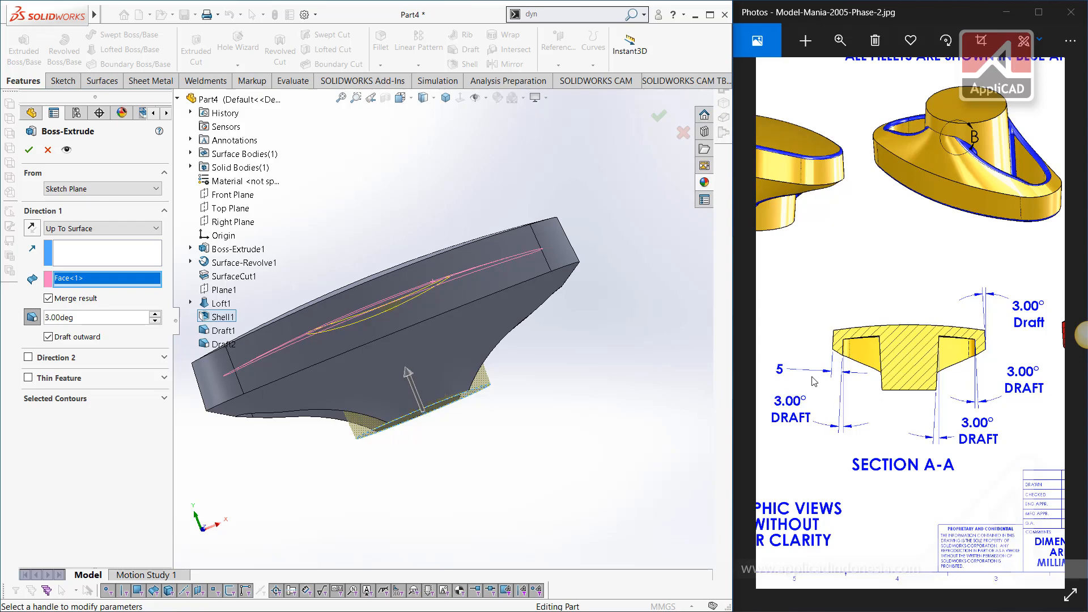
- Extend the boss 5 mm blind in a second direction with a 3-degree inward draft and complete the extrusion
left_click(27, 359)
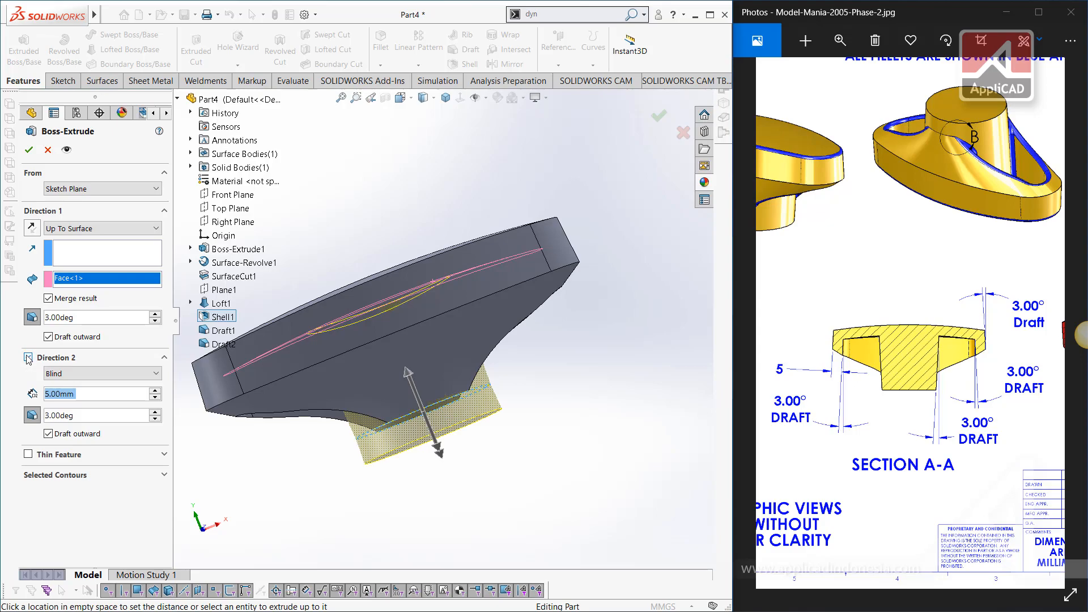
middle_click_drag(423, 365, 377, 360)
left_click(135, 399)
mouse_move(348, 399)
middle_mouse_down()
mouse_move(348, 371)
mouse_move(347, 392)
middle_mouse_up()
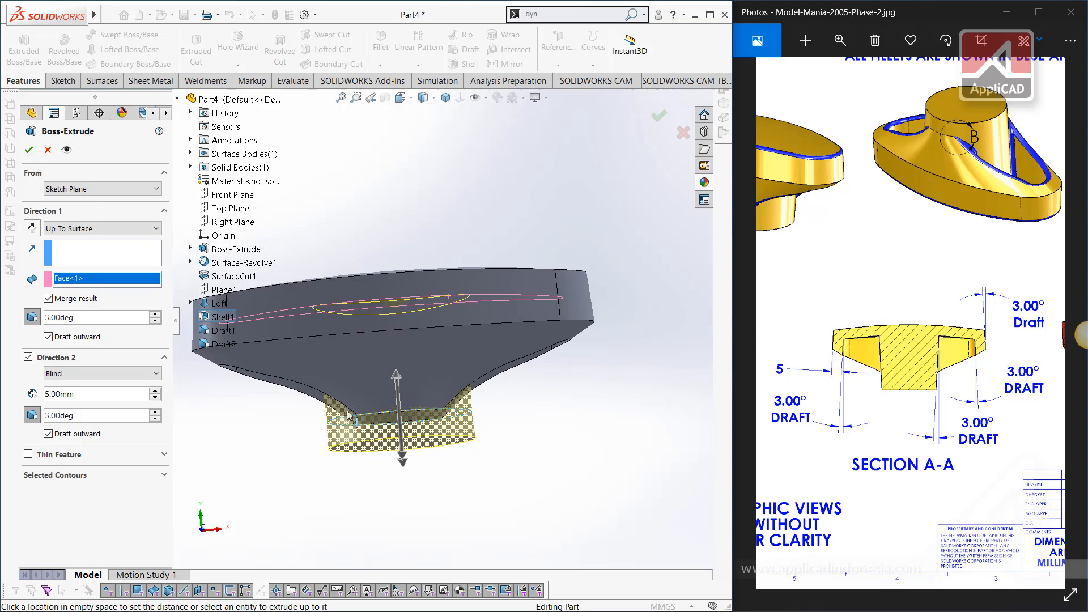
left_click(48, 434)
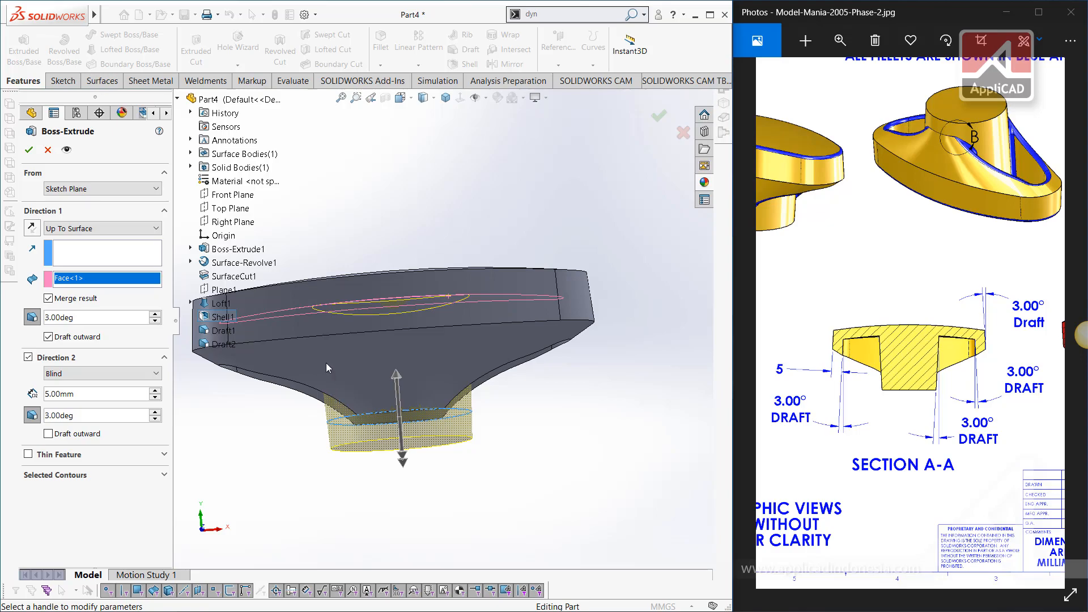
left_click(29, 150)
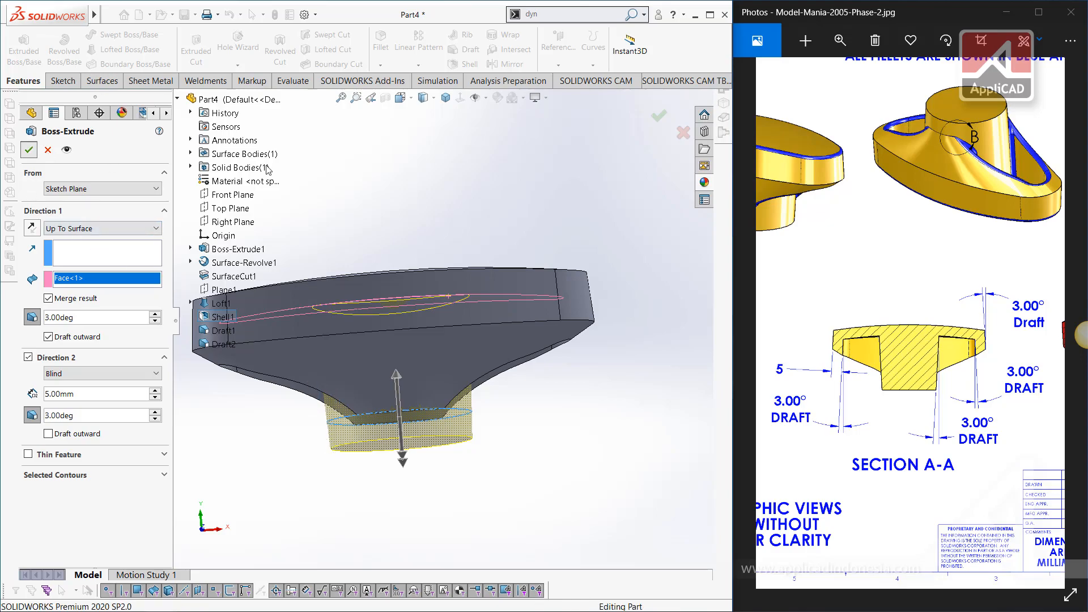
- Compare the boss and pocket profile in a section view with Section A-A of the drawing and turn the section off again
left_click(384, 98)
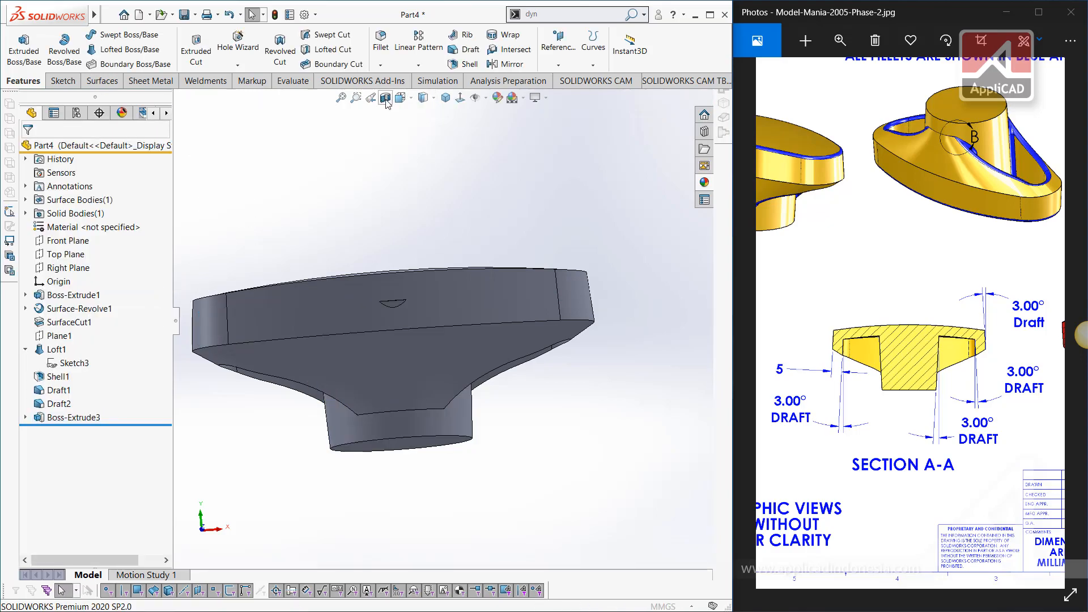
left_click(29, 150)
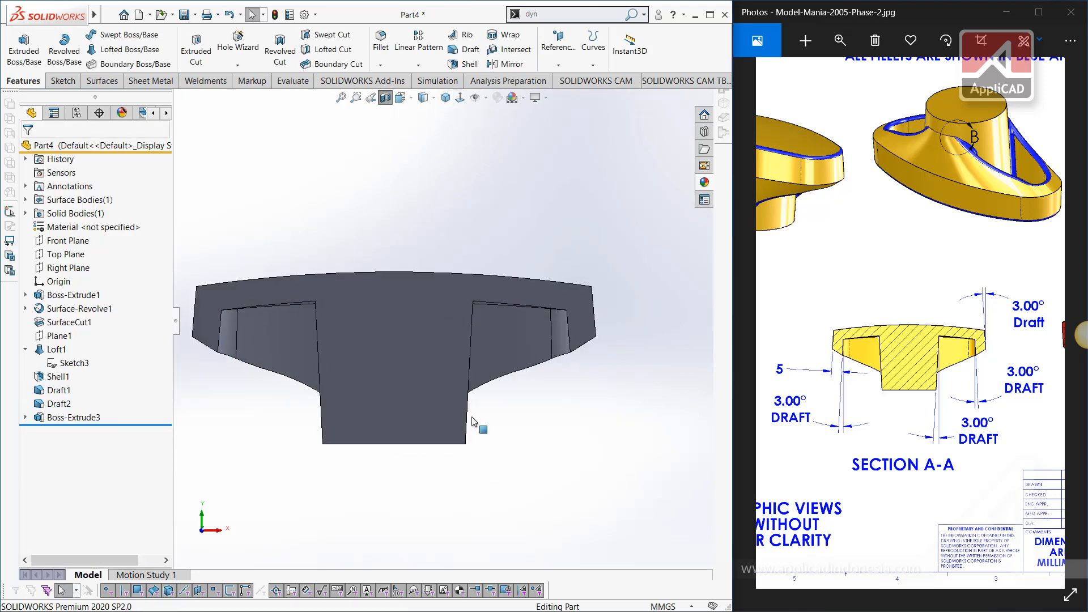
scroll(882, 288, "down", 2)
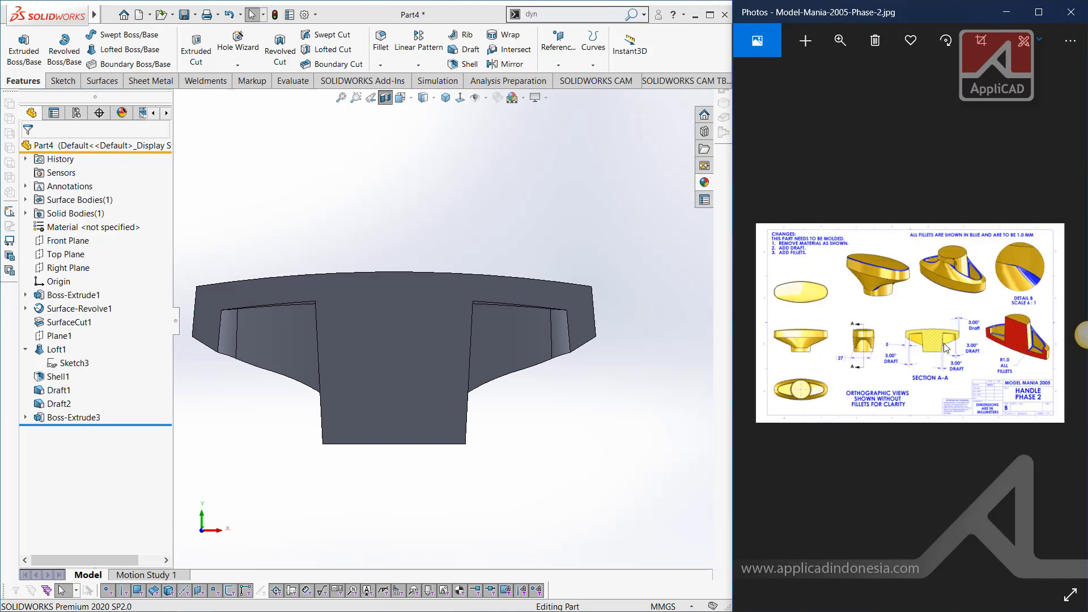
scroll(944, 347, "up", 4)
left_click_drag(780, 362, 884, 350)
left_click_drag(973, 328, 933, 331)
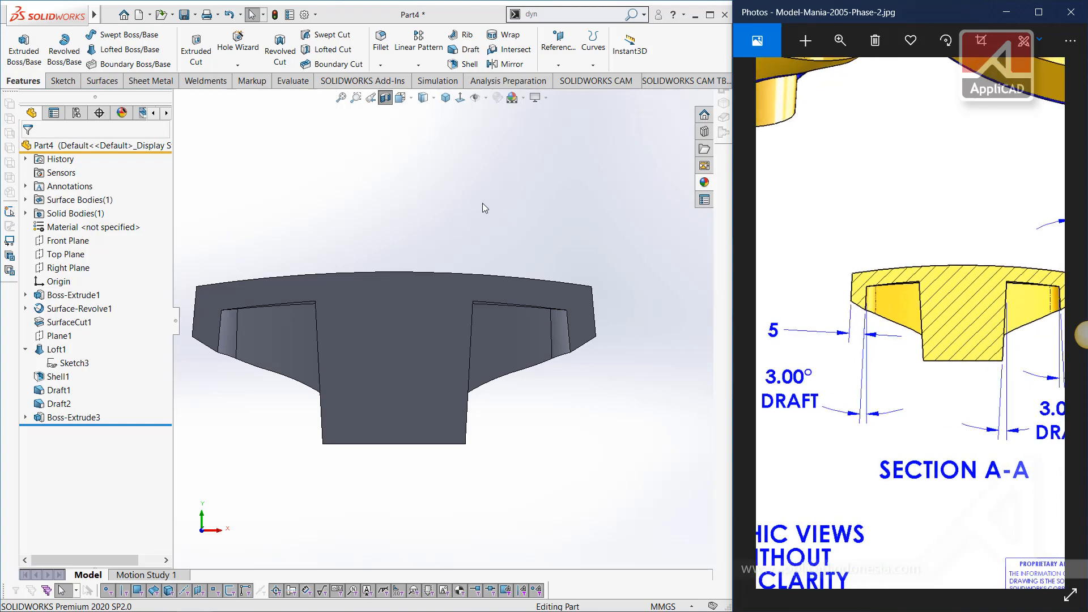
middle_click(481, 203)
middle_click(482, 203)
double_click(865, 201)
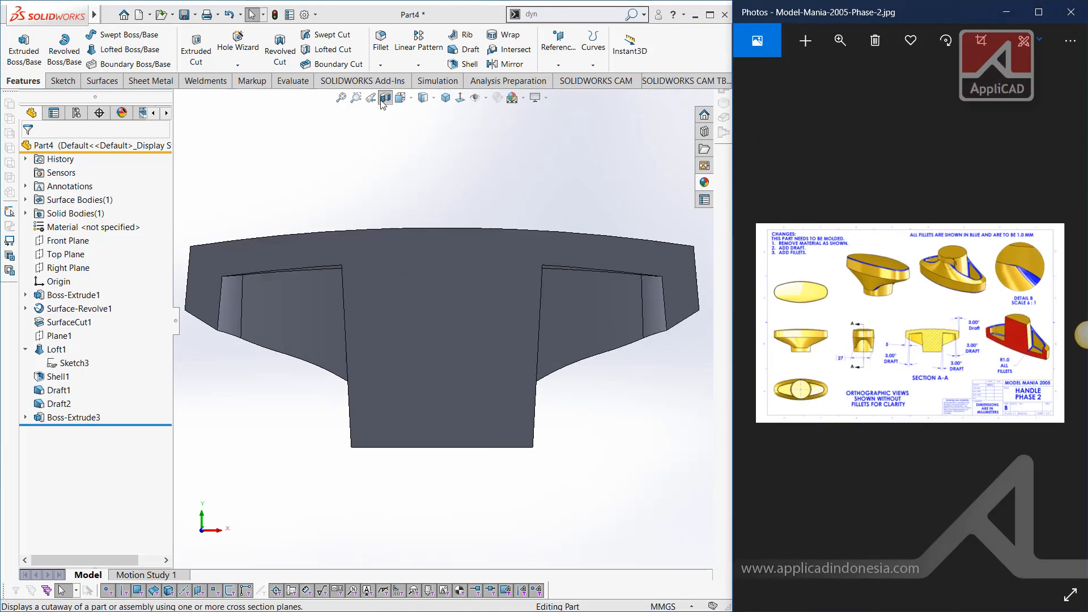
left_click(385, 98)
- Inspect the sliver on the rim's outer face and reorder the outer rim draft Draft2 to come after the boss extrusion Boss-Extrude3
left_click(445, 98)
middle_click_drag(495, 238, 459, 176)
key("Escape")
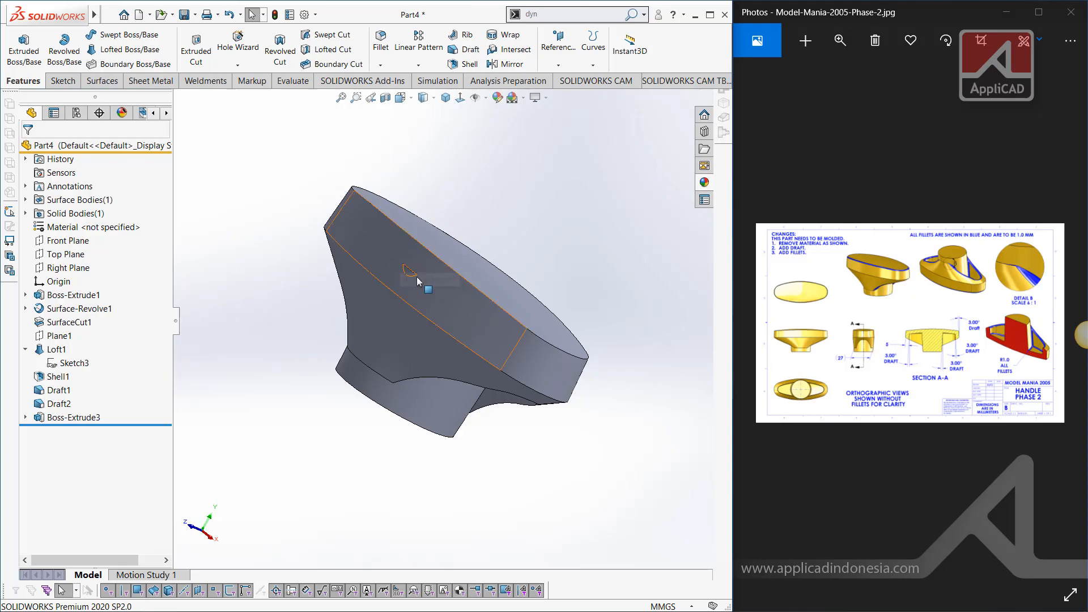
scroll(418, 282, "down", 6)
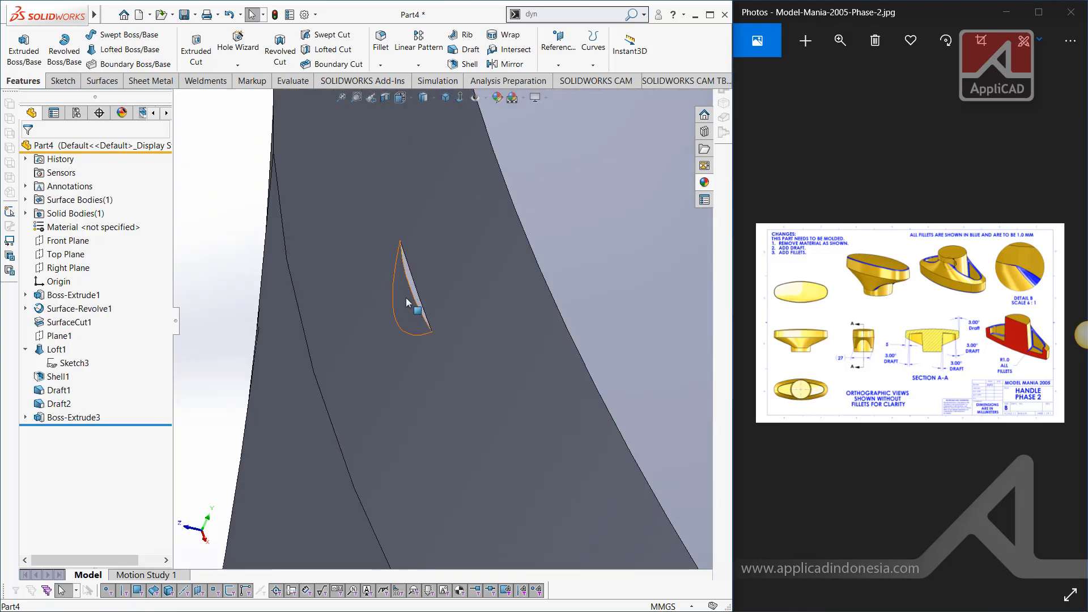
scroll(434, 208, "up", 5)
middle_click_drag(419, 340, 440, 310)
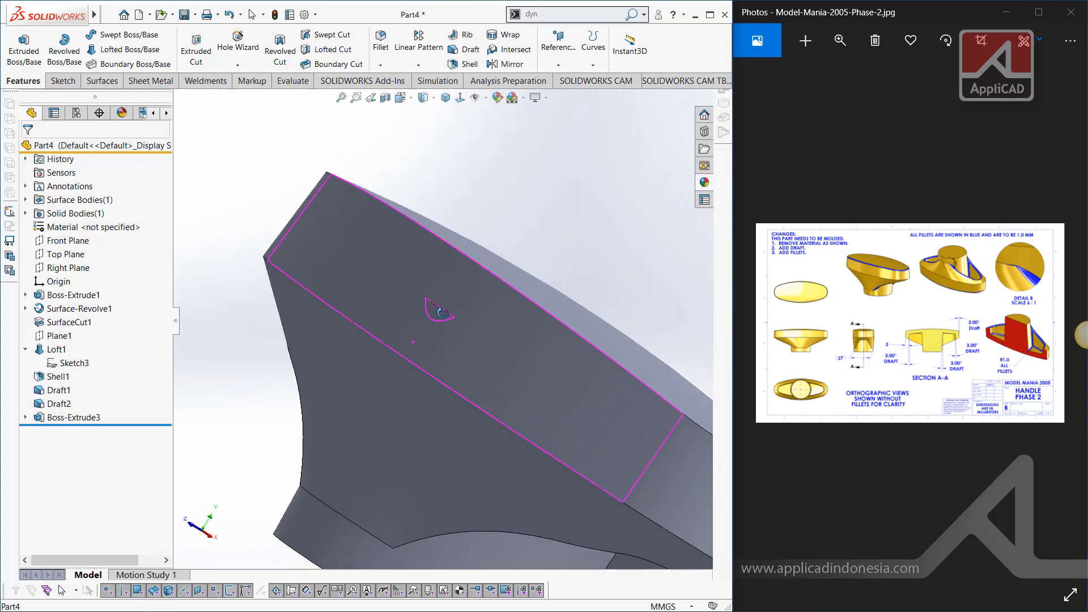
left_click(55, 405)
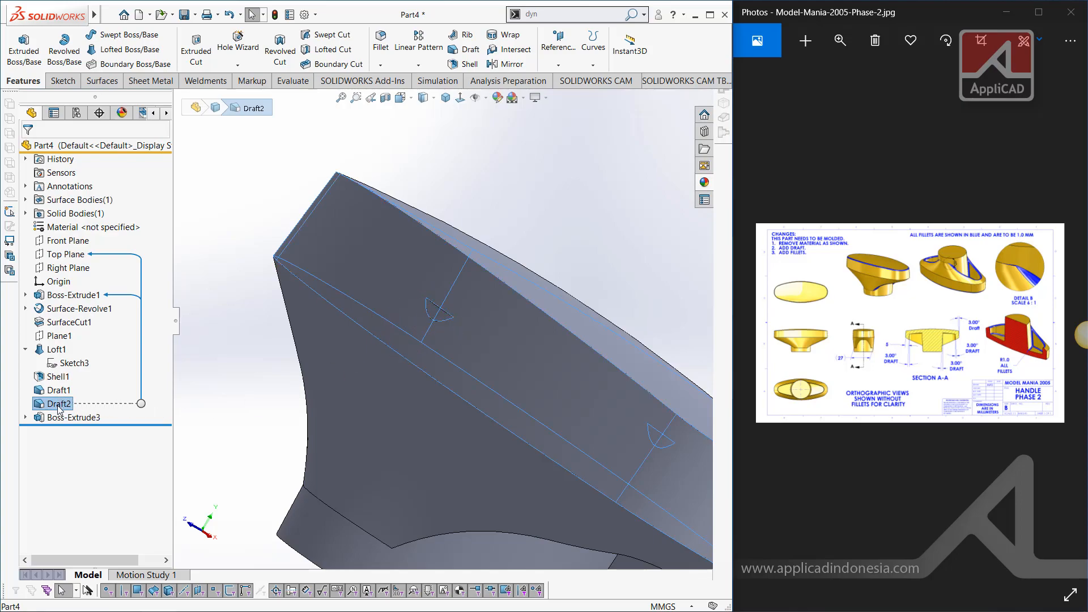
left_click_drag(50, 416, 52, 418)
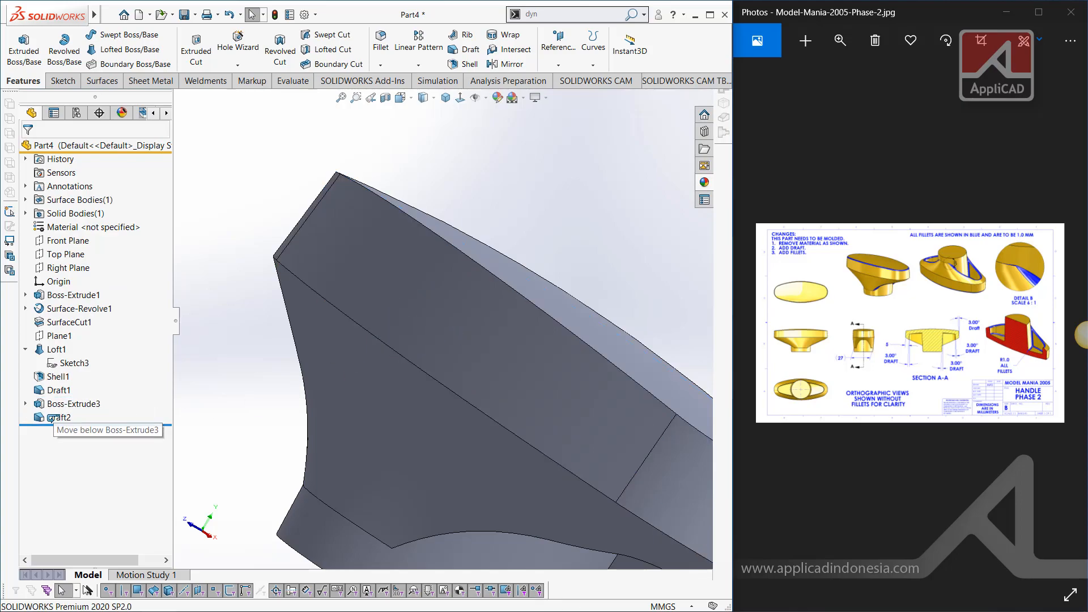
middle_click_drag(266, 340, 321, 287)
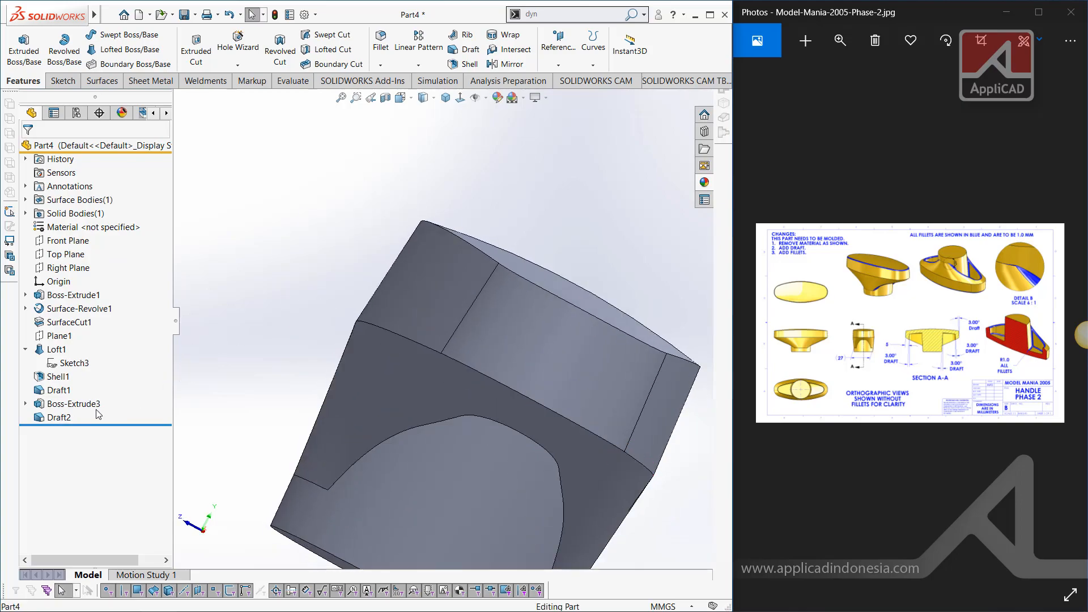
scroll(409, 291, "down", 5)
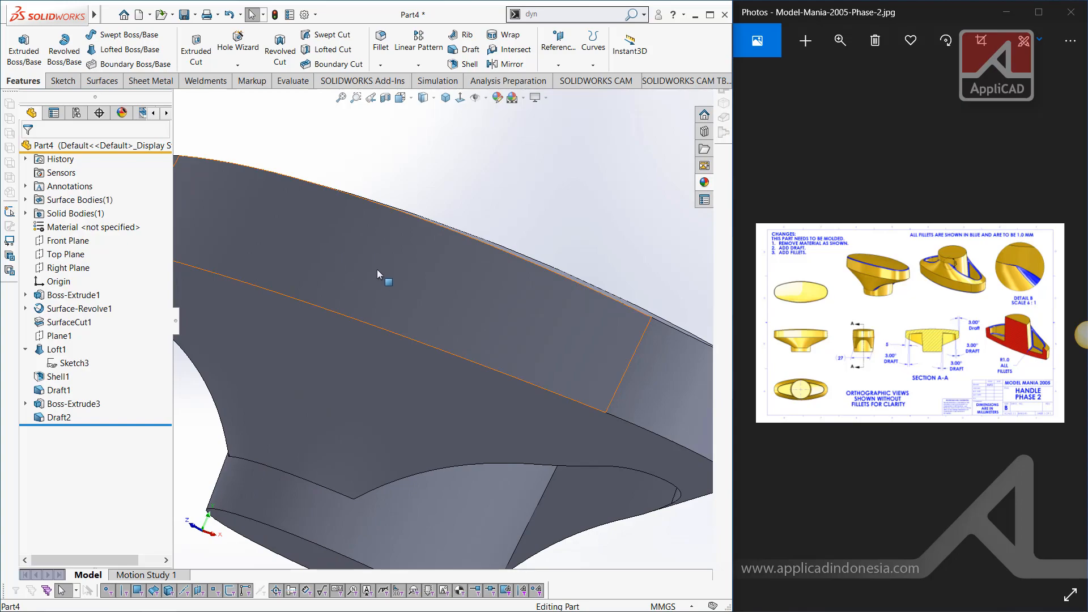
left_click(25, 349)
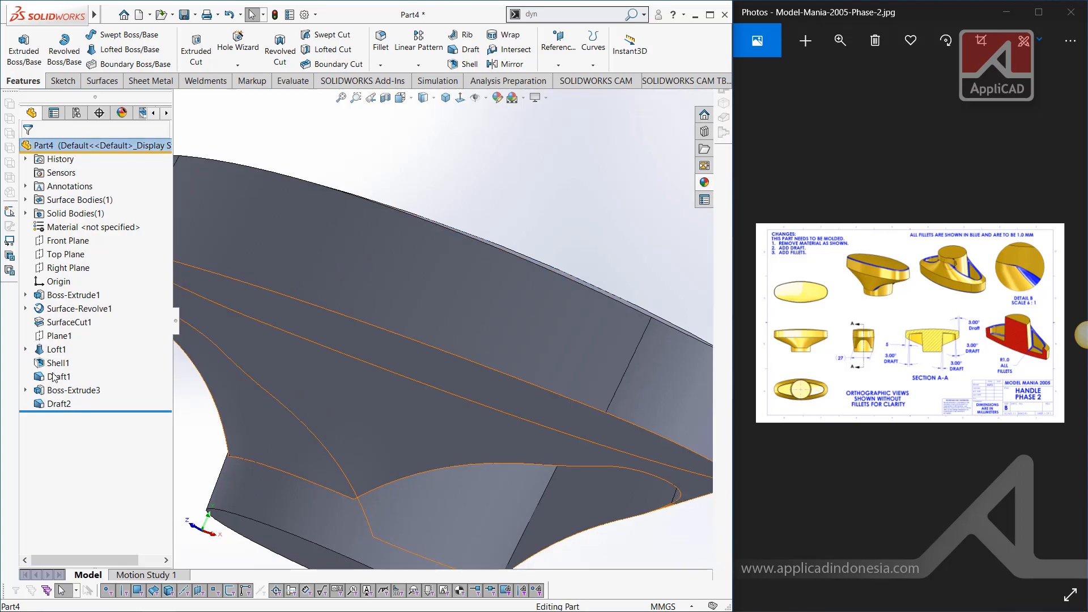
- Apply a yellow colour to the entire part
left_click(446, 100)
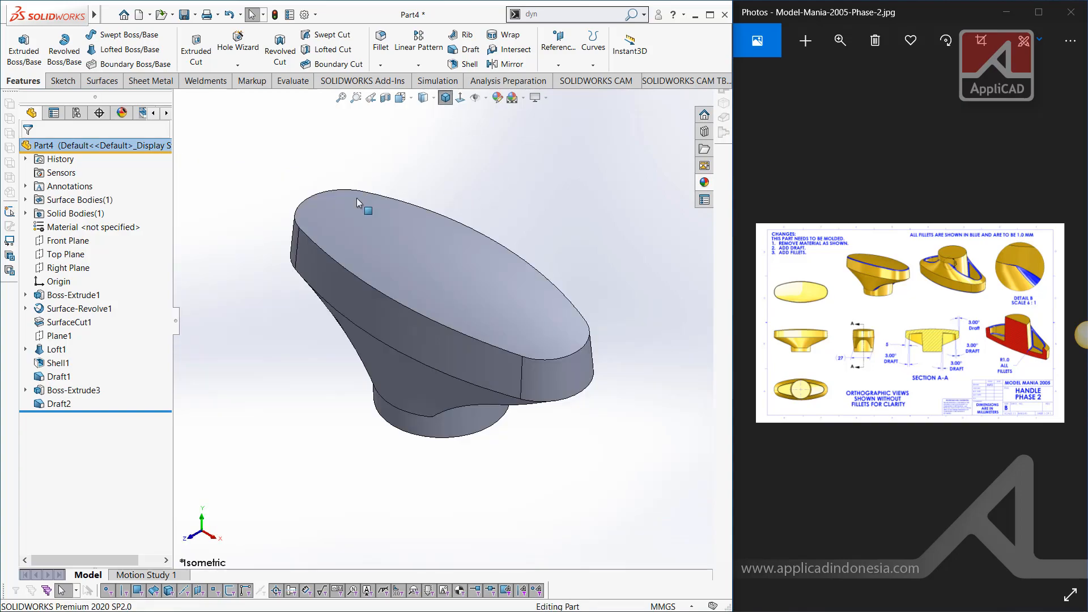
left_click(399, 237)
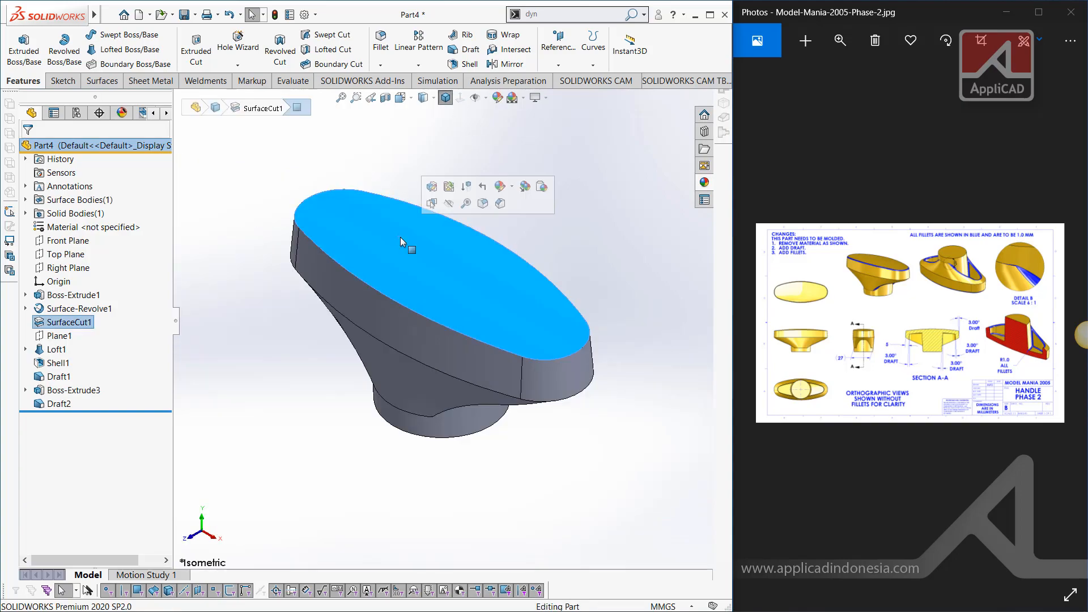
left_click(513, 189)
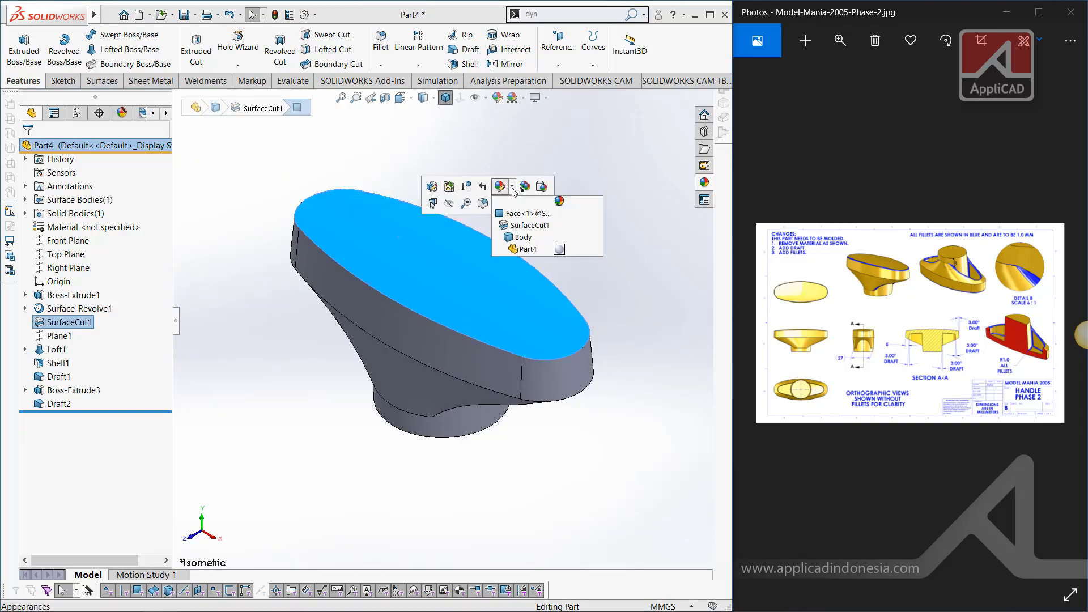
left_click(523, 250)
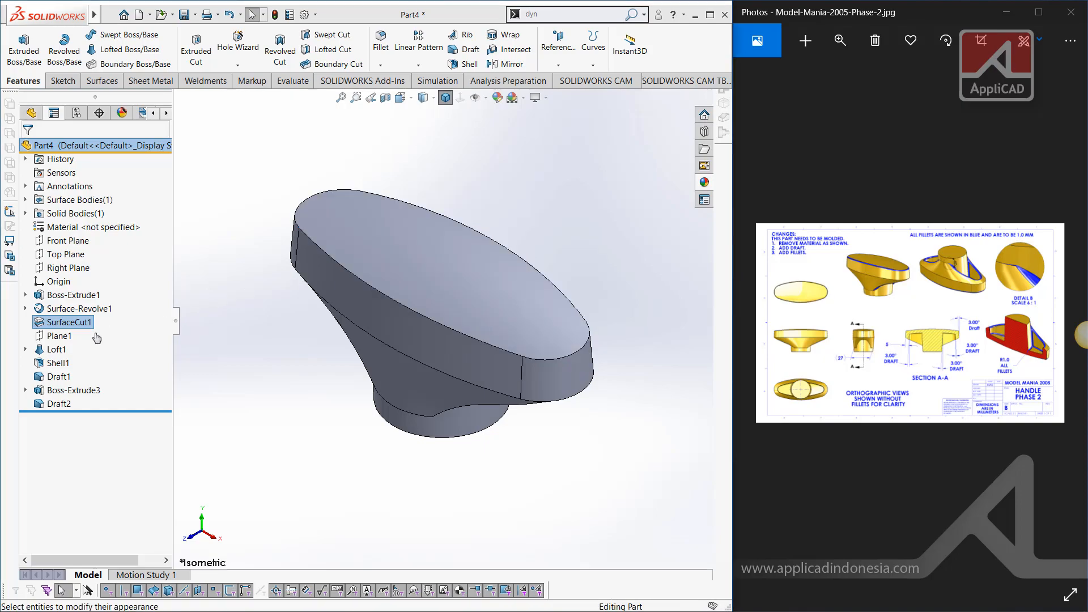
left_click(80, 433)
left_click(28, 149)
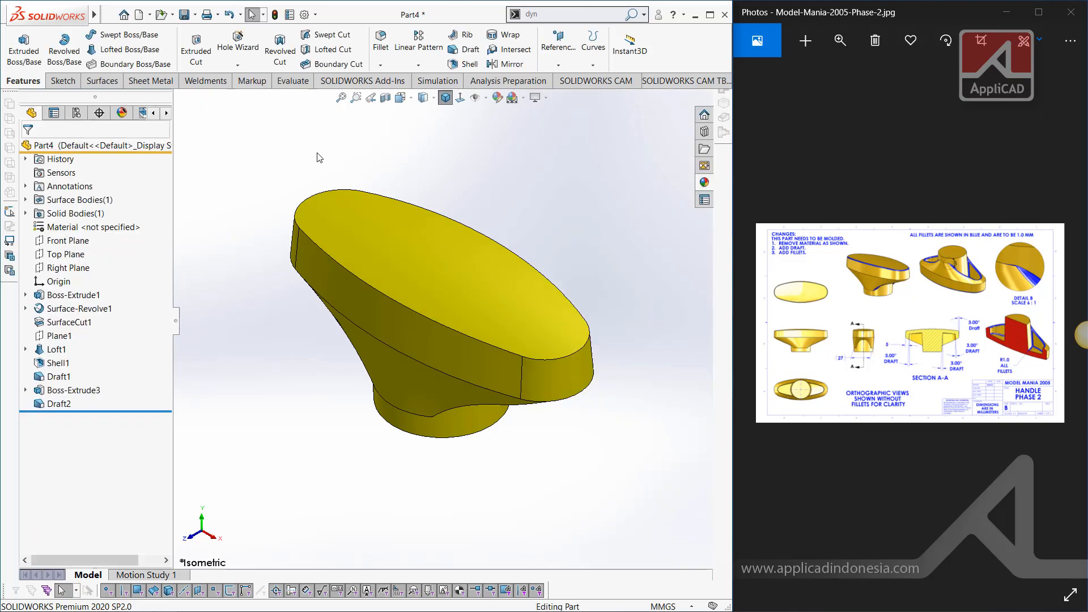
- Assign the ABS material from the Plastics category to the part
right_click(63, 233)
key("Escape")
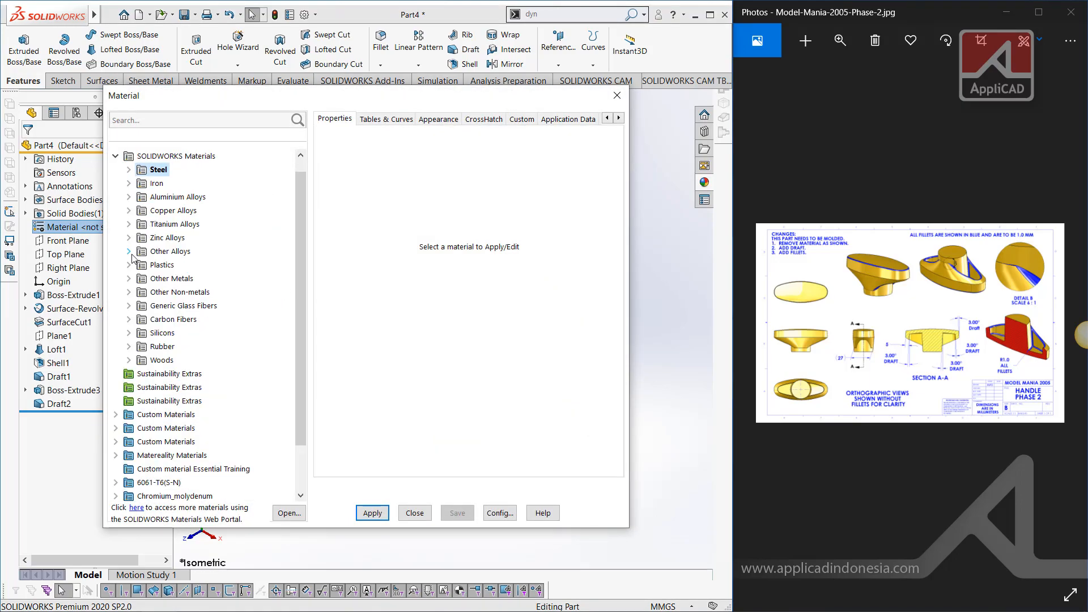
left_click(129, 265)
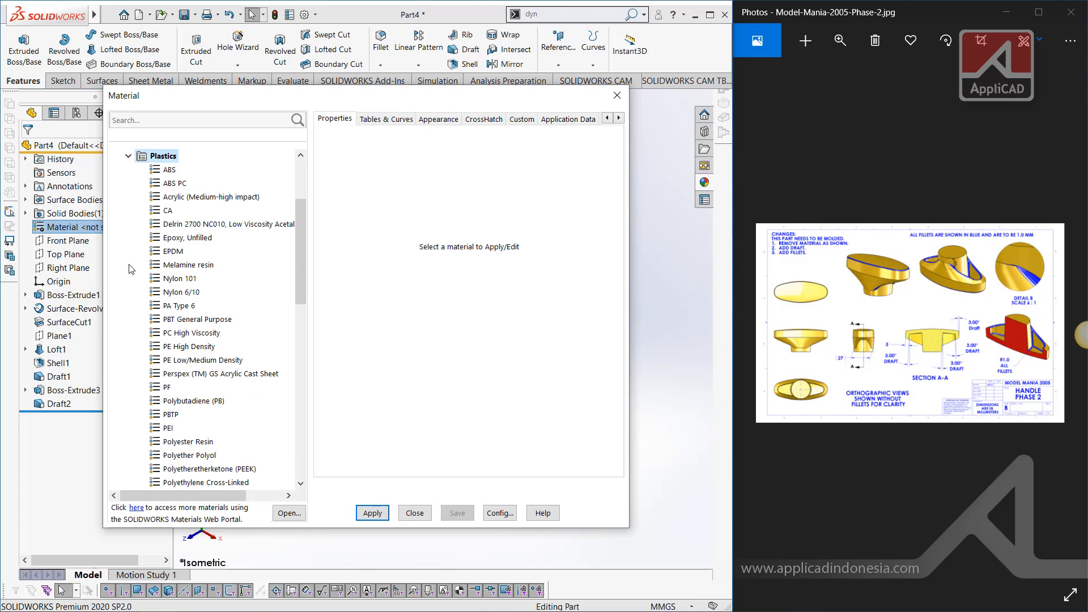
left_click(169, 169)
left_click(372, 513)
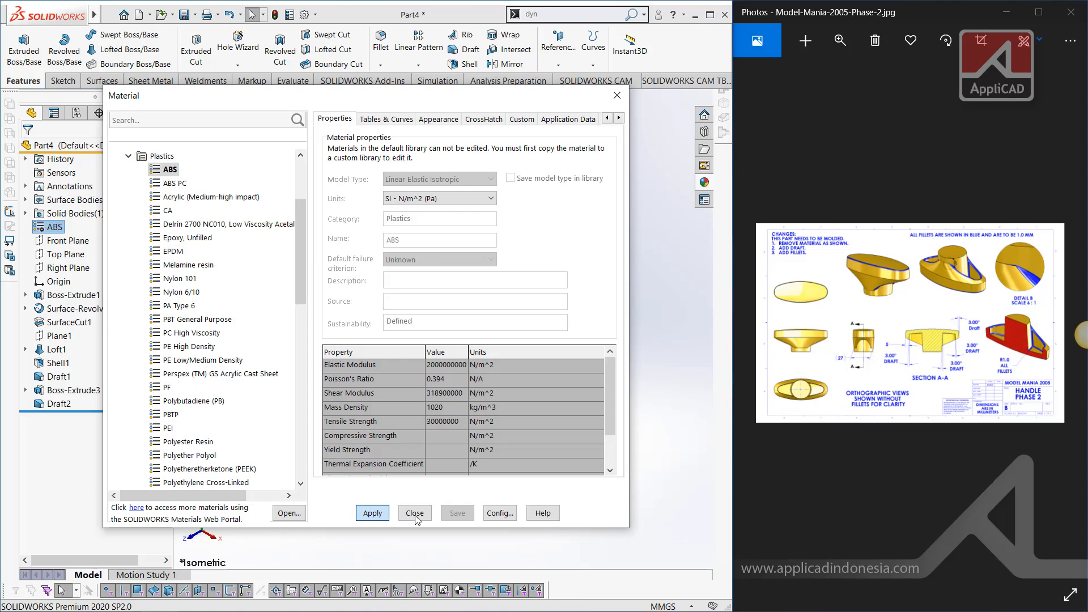
left_click(414, 513)
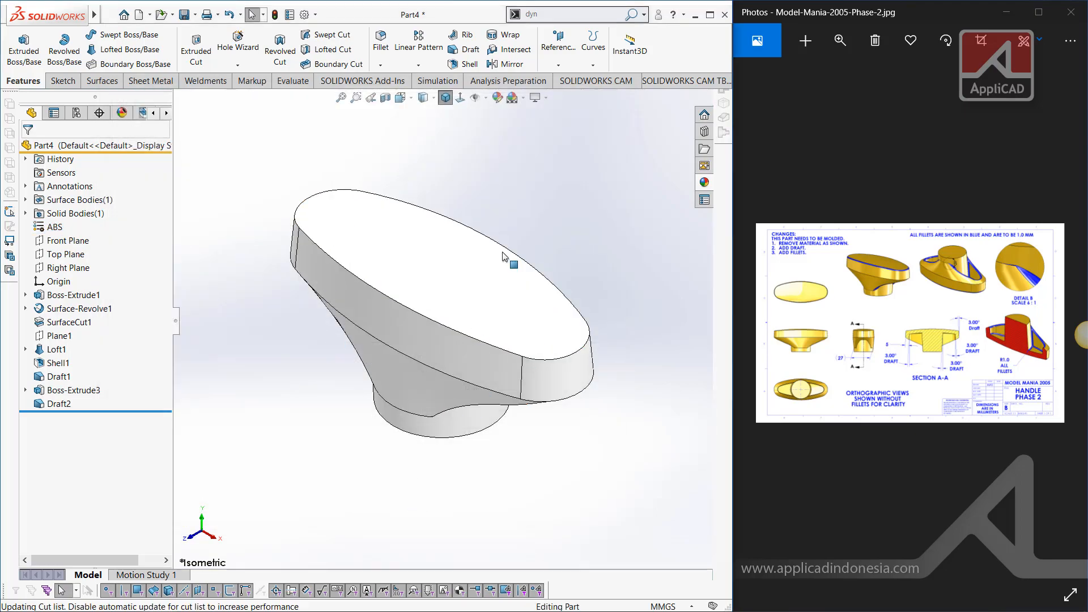
- Recolour the whole ABS part yellow by editing the part-level appearance
left_click(435, 256)
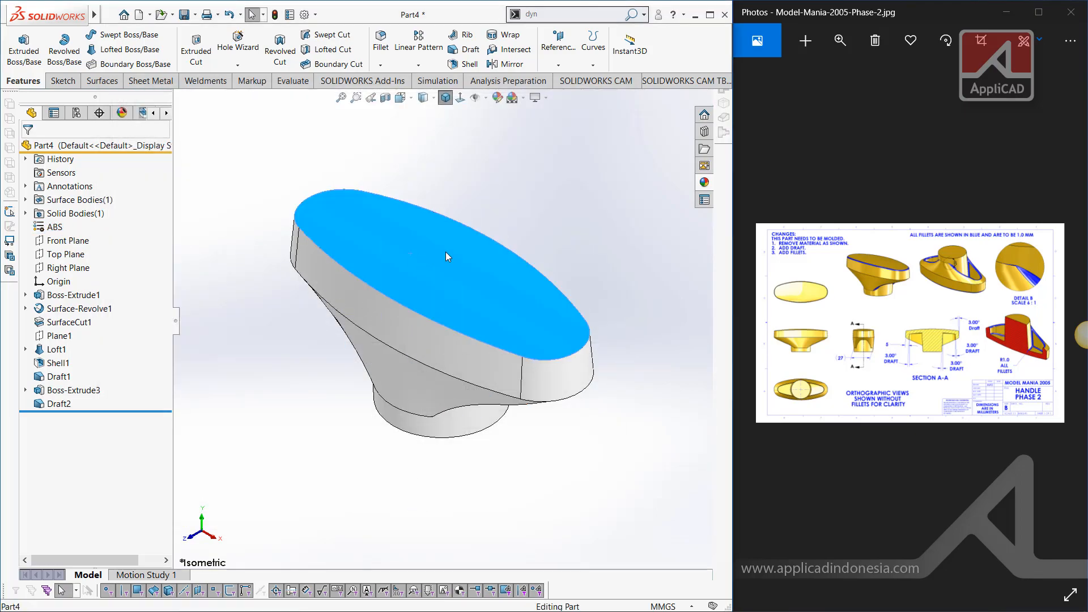
right_click(434, 252)
left_click(489, 219)
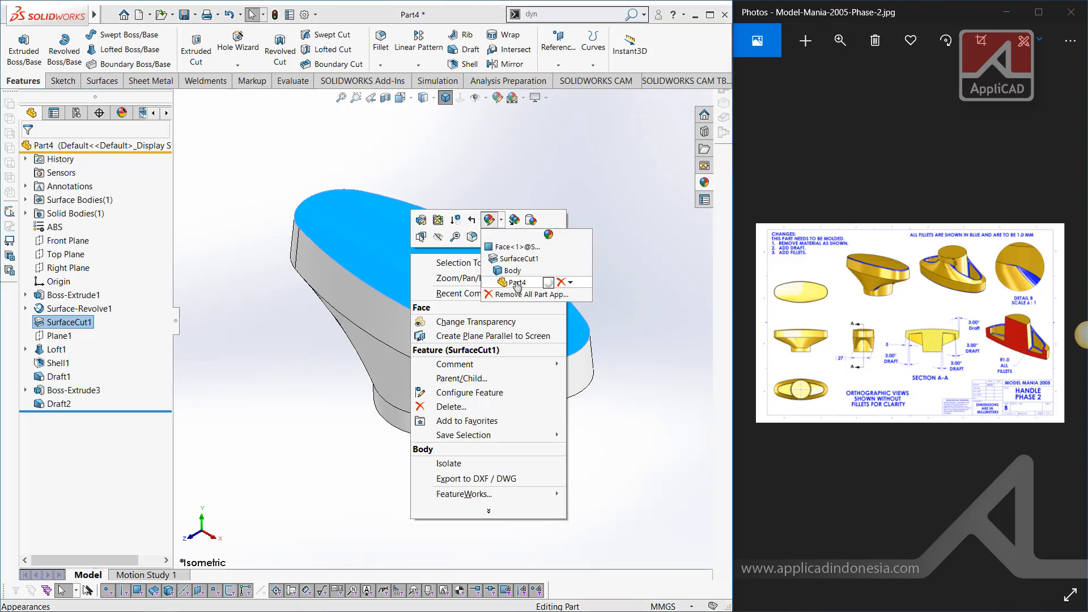
left_click(516, 283)
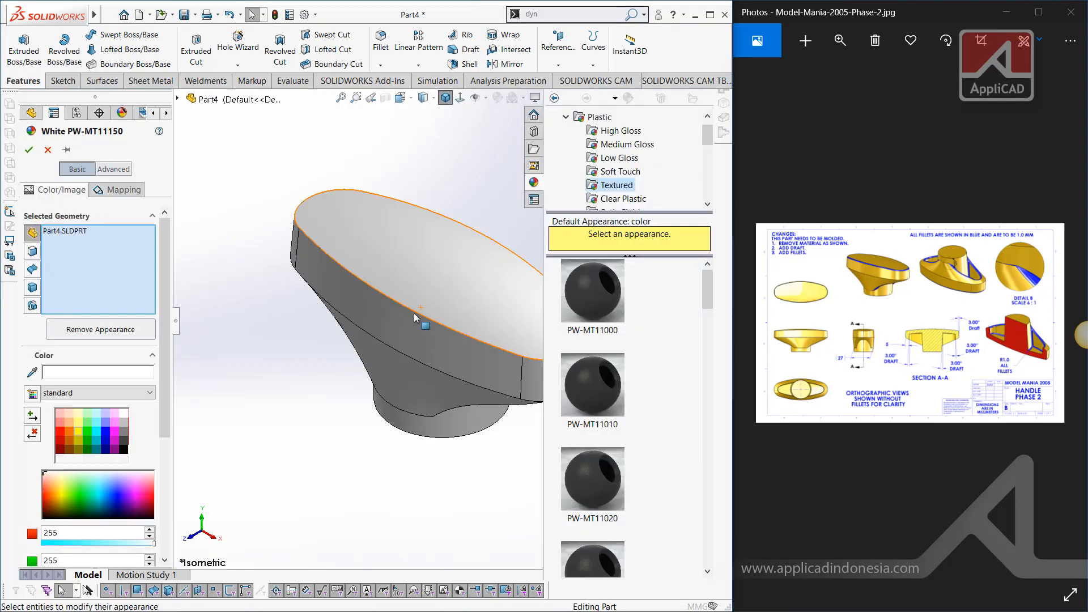
left_click(74, 430)
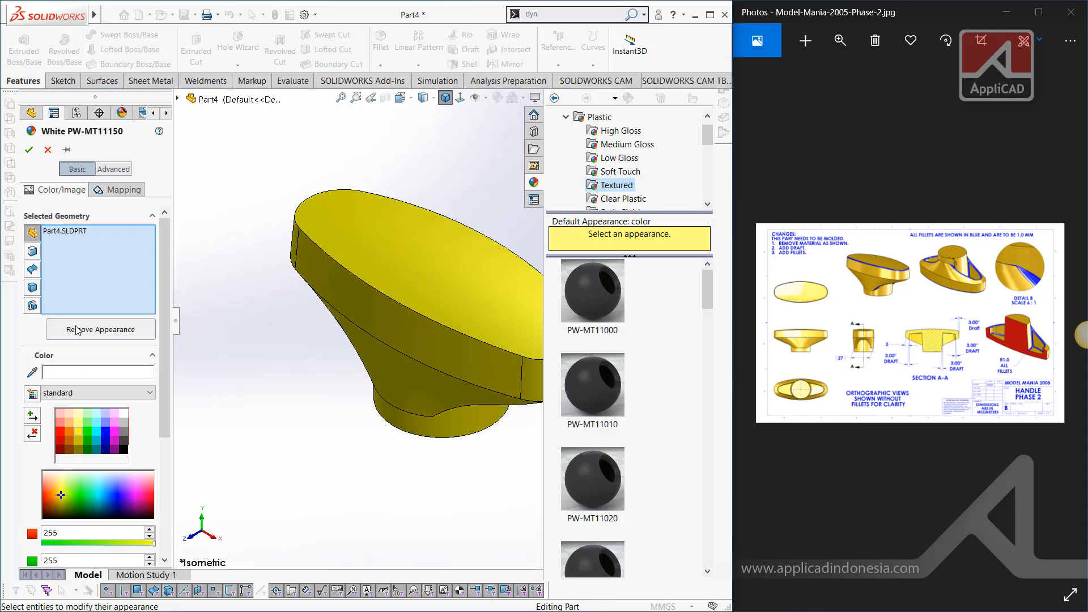
left_click(29, 150)
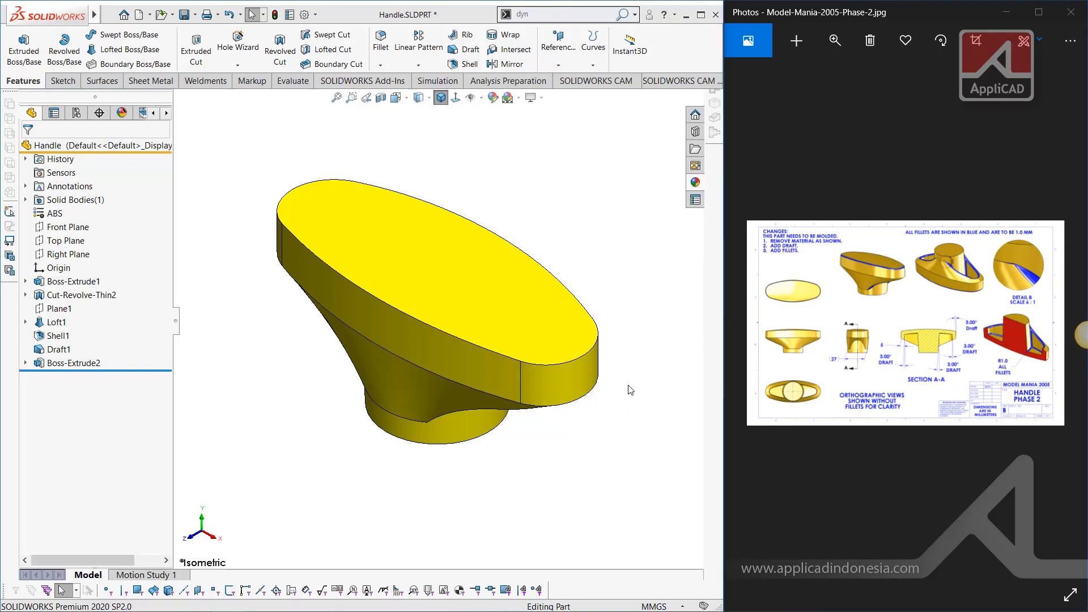
- Examine the Phase 2 drawing in Photos for the edges marked in blue for filleting and the required fillet radius
left_click(903, 277)
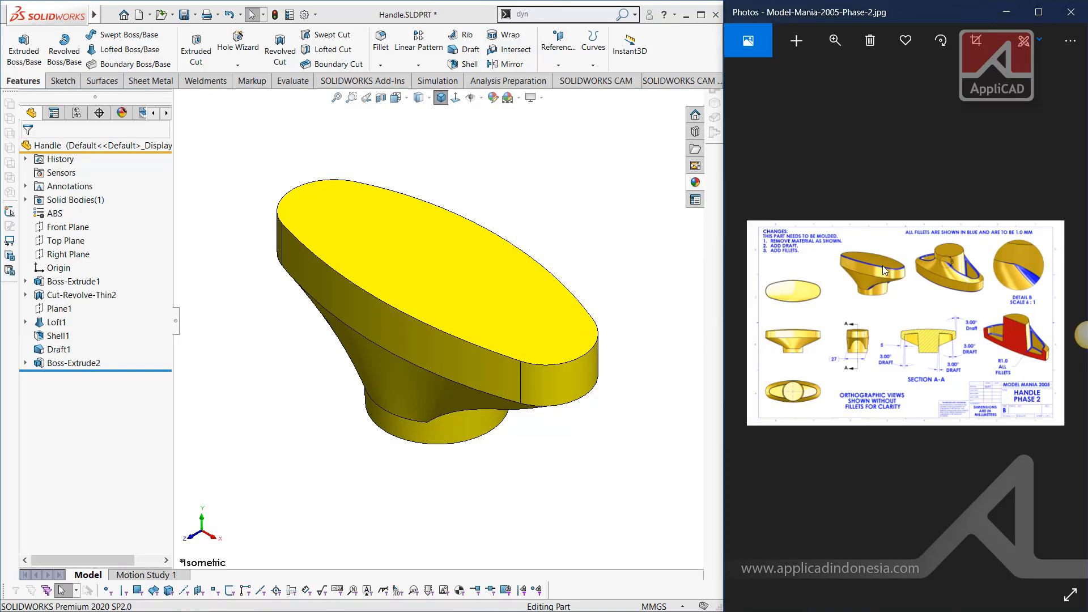
scroll(885, 271, "up", 4)
mouse_move(852, 236)
left_mouse_down()
mouse_move(975, 291)
mouse_move(870, 221)
left_mouse_up()
mouse_move(935, 273)
left_mouse_down()
mouse_move(878, 249)
mouse_move(870, 213)
mouse_move(809, 217)
mouse_move(784, 251)
left_mouse_up()
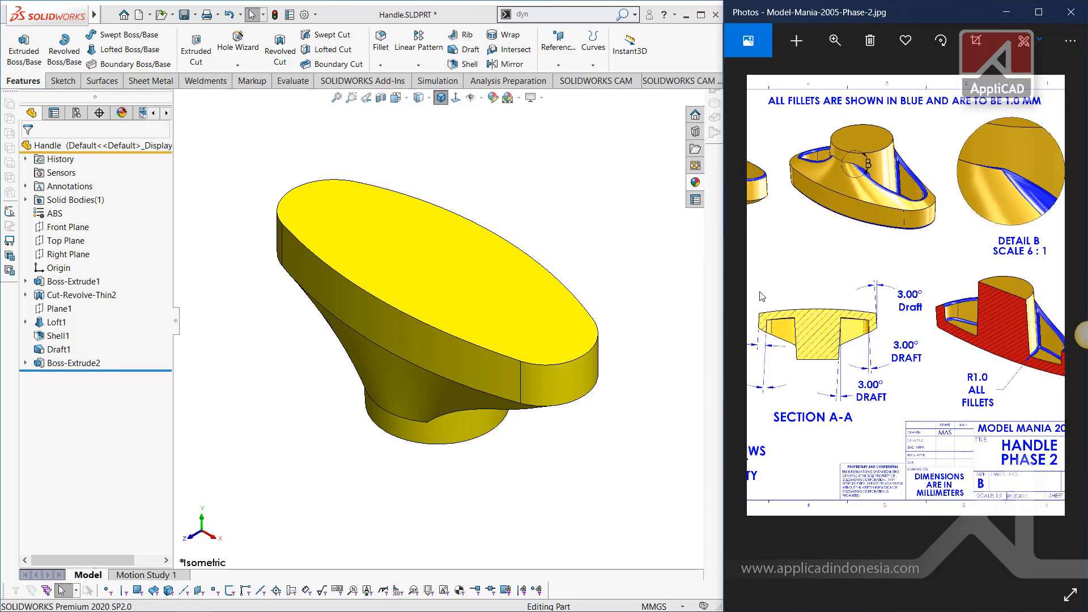
left_click_drag(761, 291, 748, 318)
mouse_move(806, 155)
left_mouse_down()
mouse_move(850, 175)
mouse_move(841, 155)
left_mouse_up()
left_click_drag(956, 157, 778, 144)
scroll(900, 192, "down", 5)
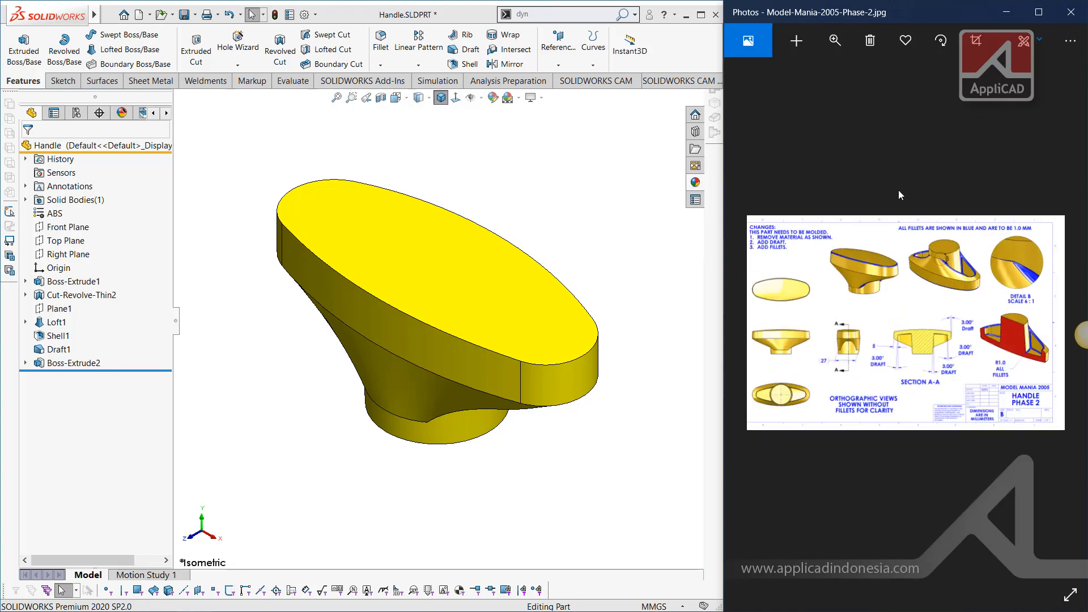
- Start a constant-size fillet in SOLIDWORKS on the floor faces of both underside pockets with a 1 mm radius
mouse_move(514, 334)
middle_mouse_down()
mouse_move(545, 253)
mouse_move(520, 232)
mouse_move(530, 265)
middle_mouse_up()
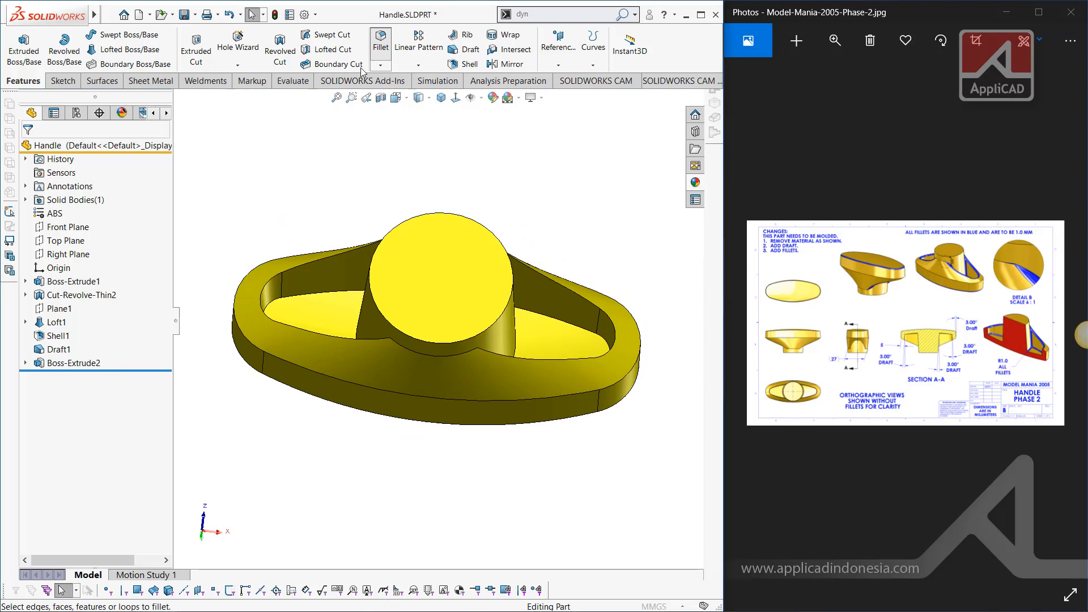
left_click(381, 45)
left_click(316, 301)
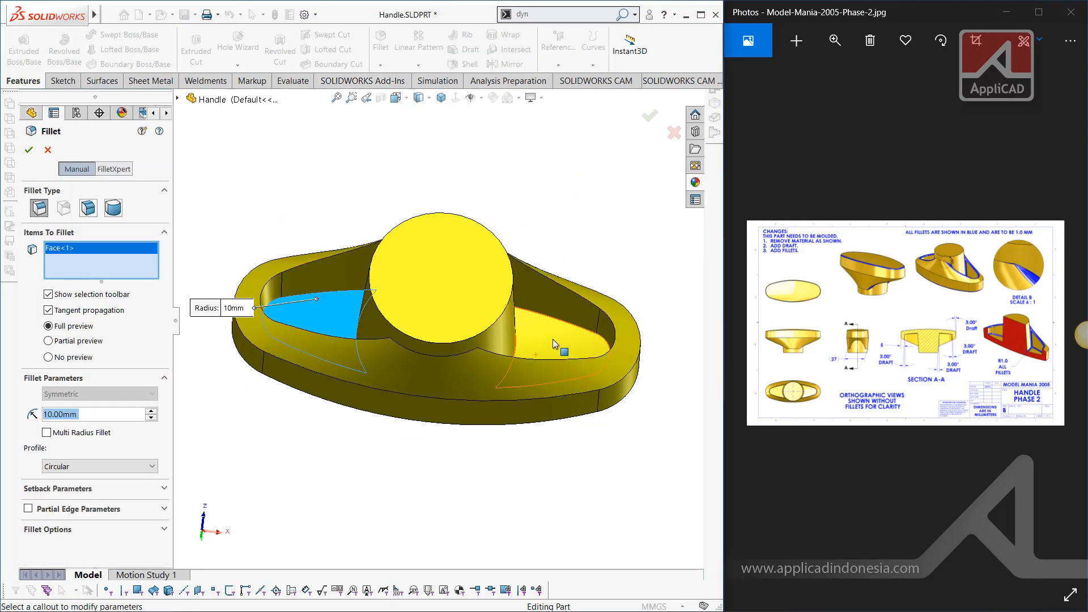
type("1")
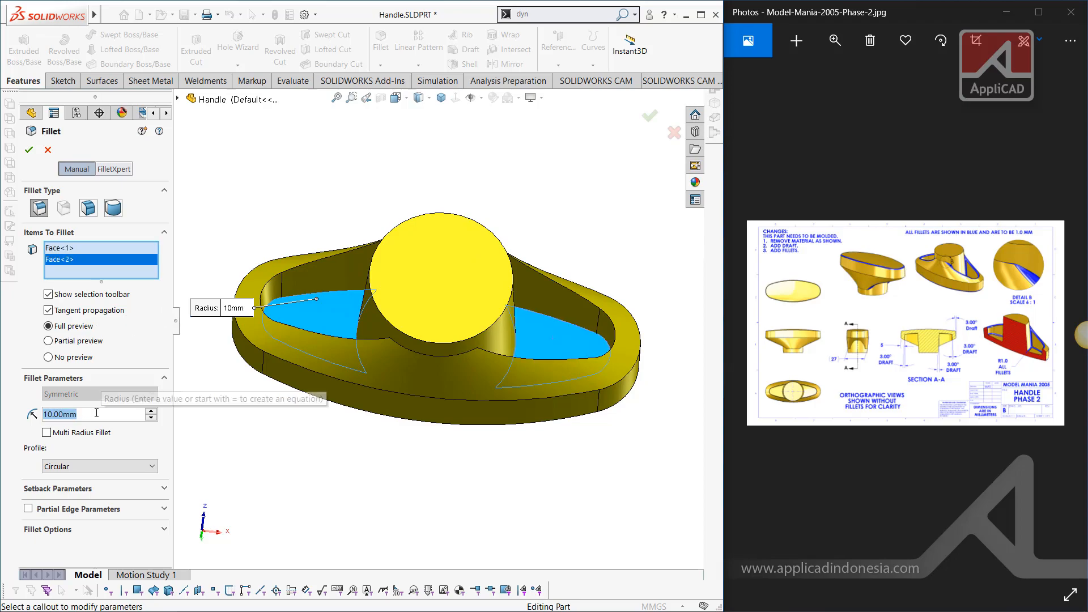
key("Return")
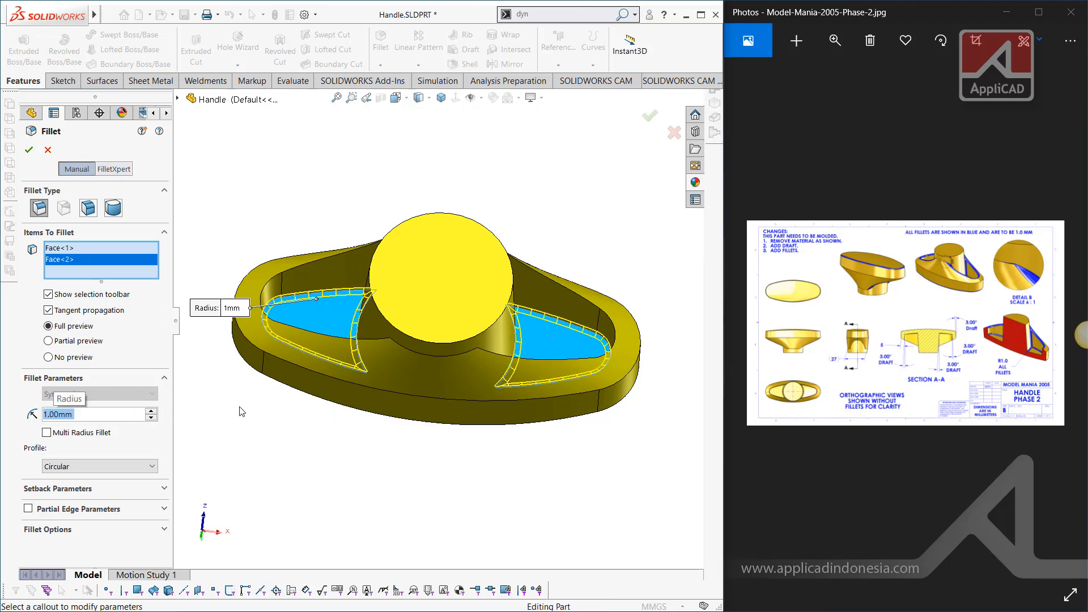
- Add the oval top face's outer edge and the side wall faces of both pockets to the fillet, complete it and show the isometric view
left_click(334, 273)
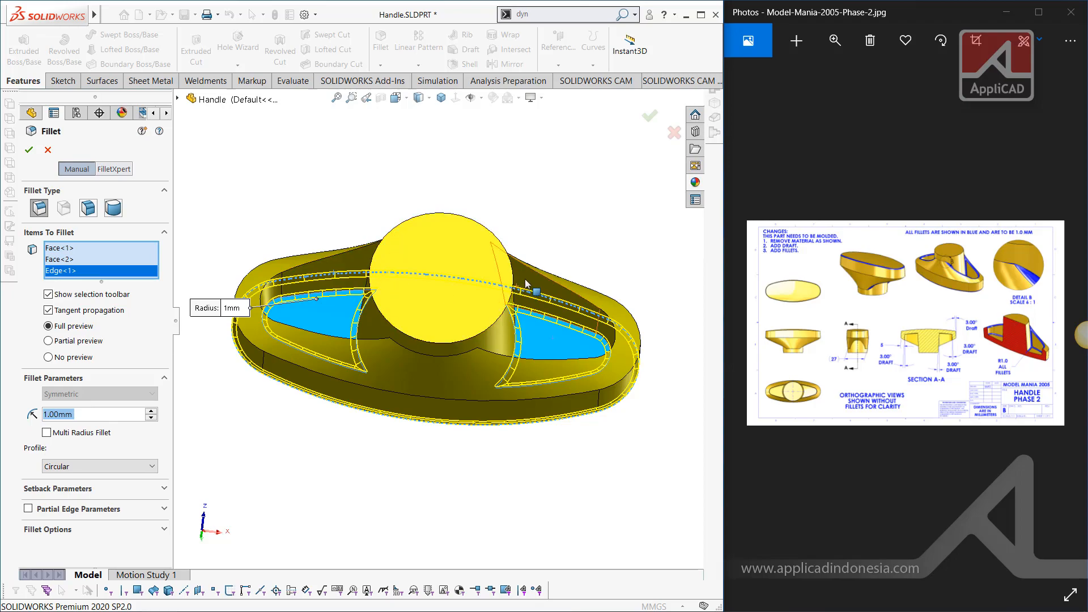
left_click(497, 292)
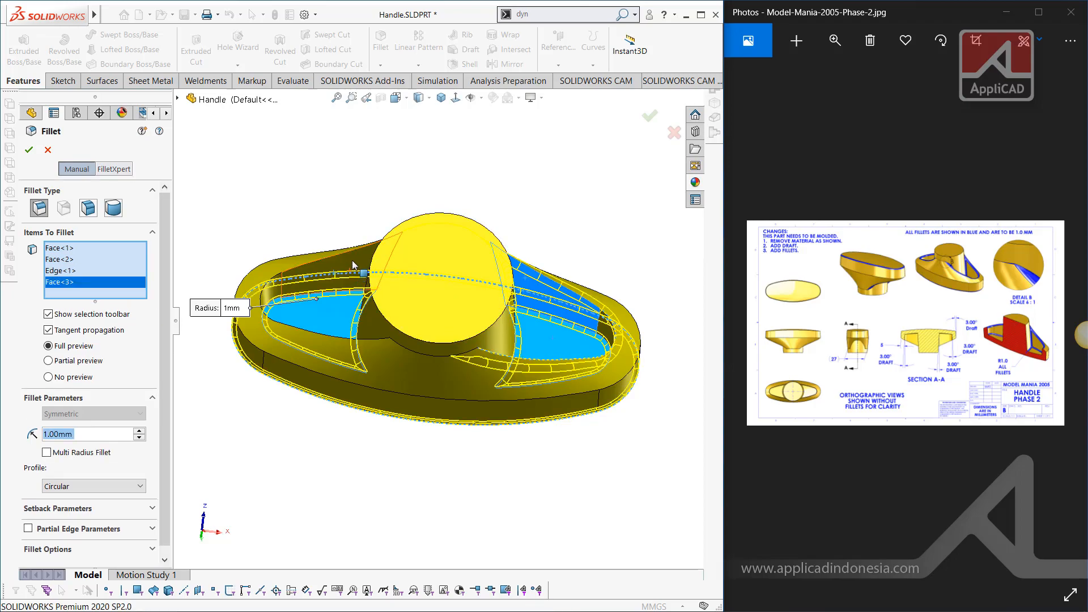
left_click(352, 260)
middle_click_drag(351, 260, 342, 469)
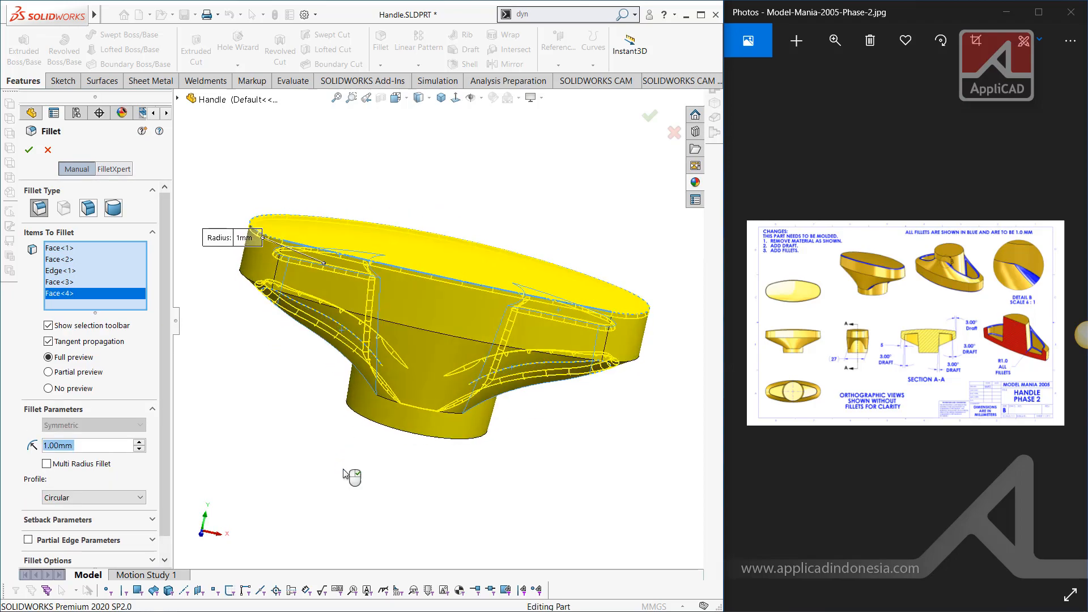
left_click(34, 147)
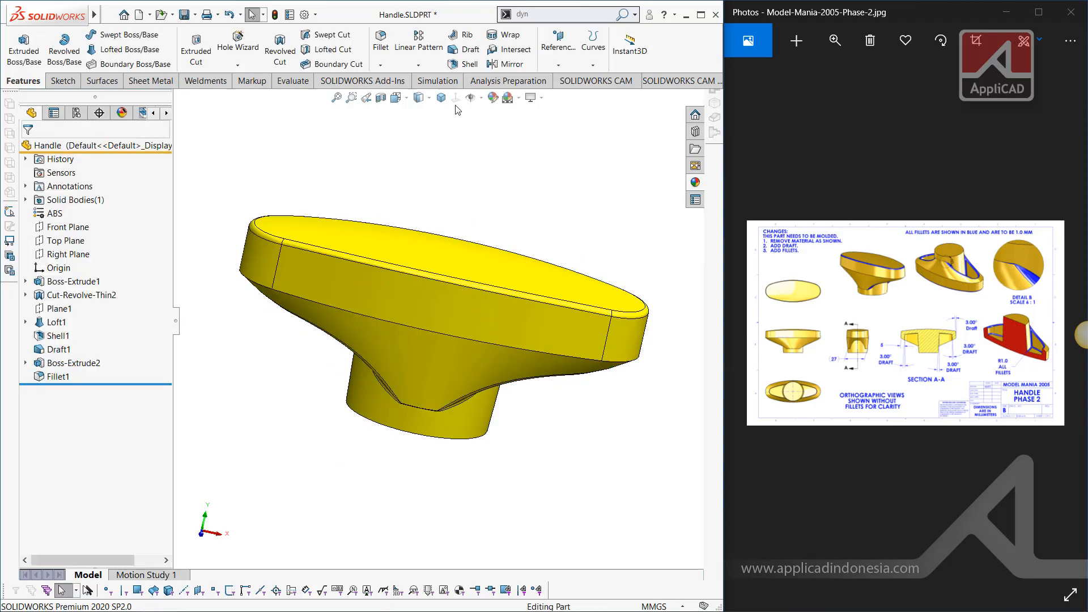
left_click(442, 98)
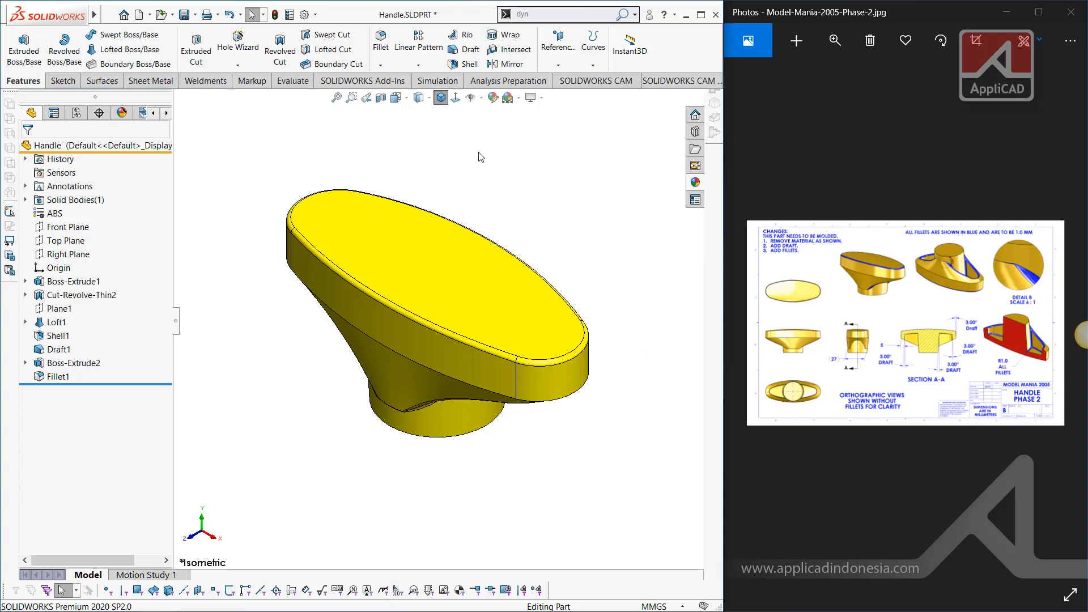